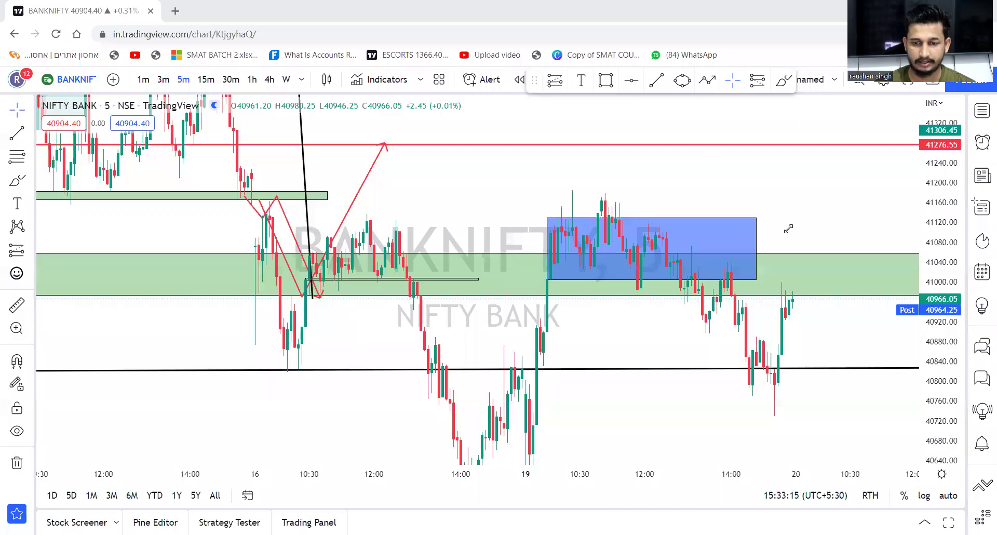
# Step: Switch the BANKNIFTY chart to the 1-week timeframe and remove all 53 drawings from it
pyautogui.click(286, 79)
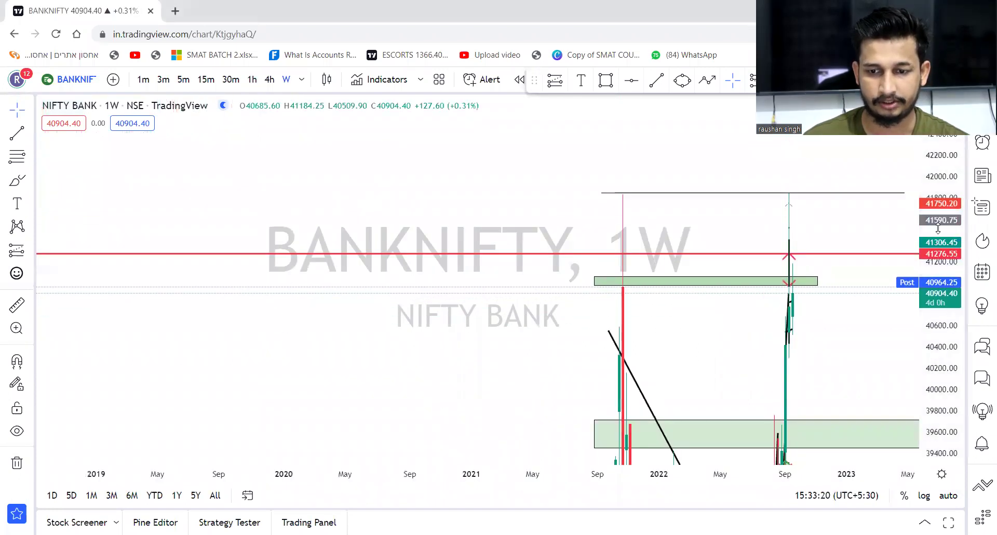
pyautogui.moveTo(832, 392); pyautogui.dragTo(790, 315)
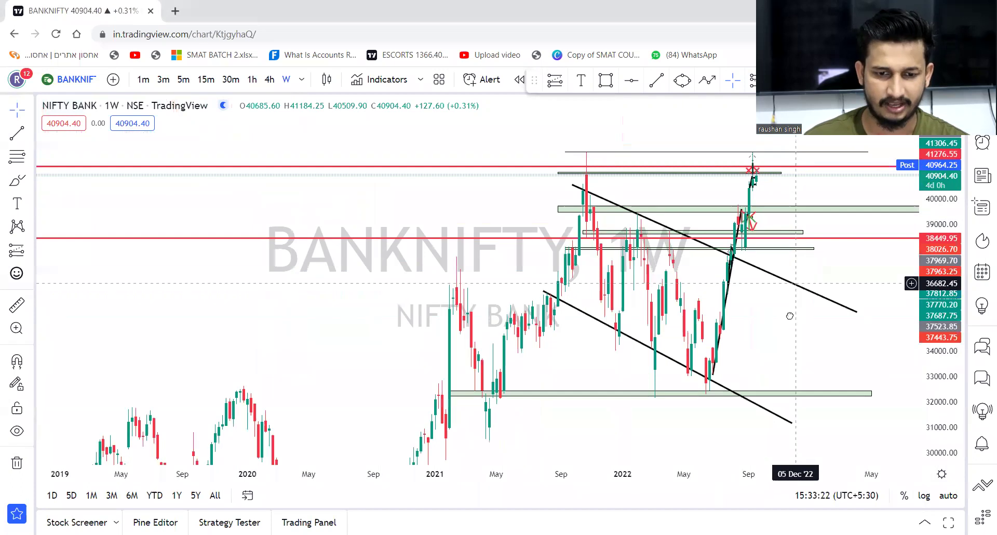
pyautogui.click(30, 462)
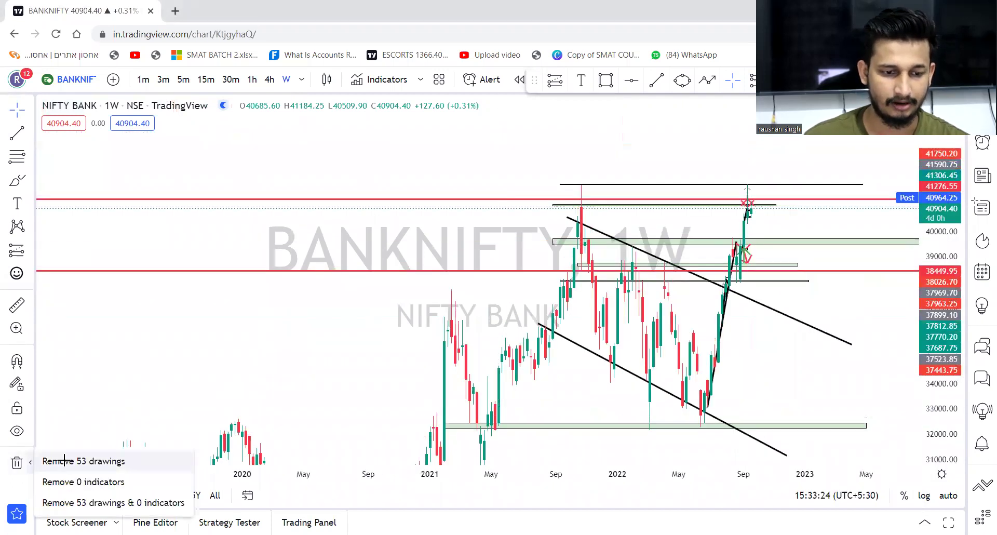
pyautogui.click(64, 461)
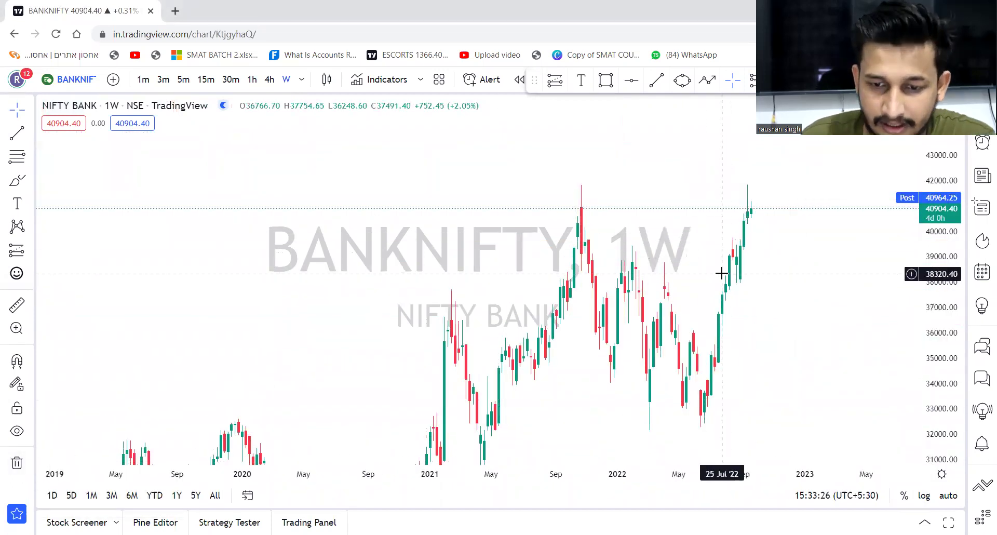
# Step: Draw a horizontal rectangle zone between about 38,653 and 38,935, spanning 03 Jan '22 to 12 Dec '22
pyautogui.scroll(3, 721, 273)
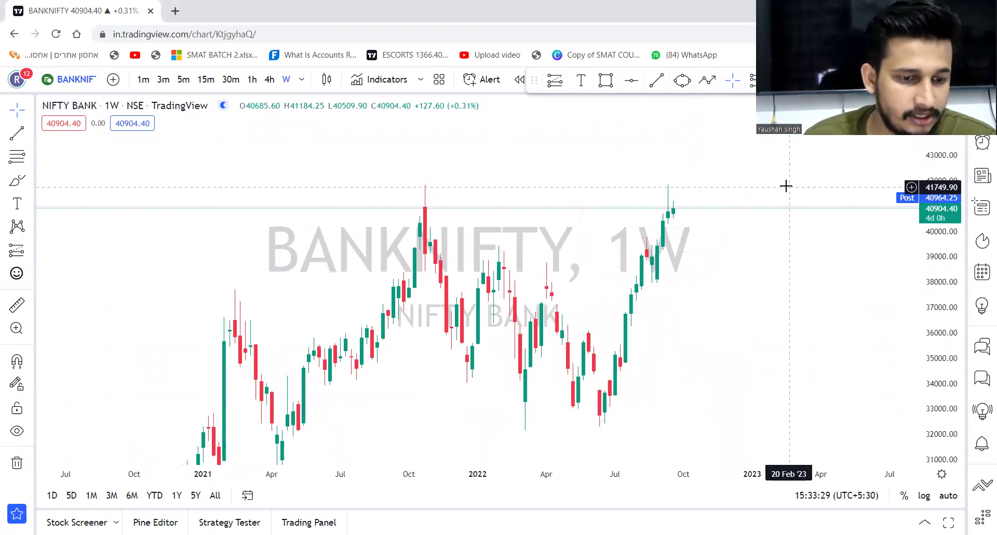
pyautogui.scroll(2, 571, 268)
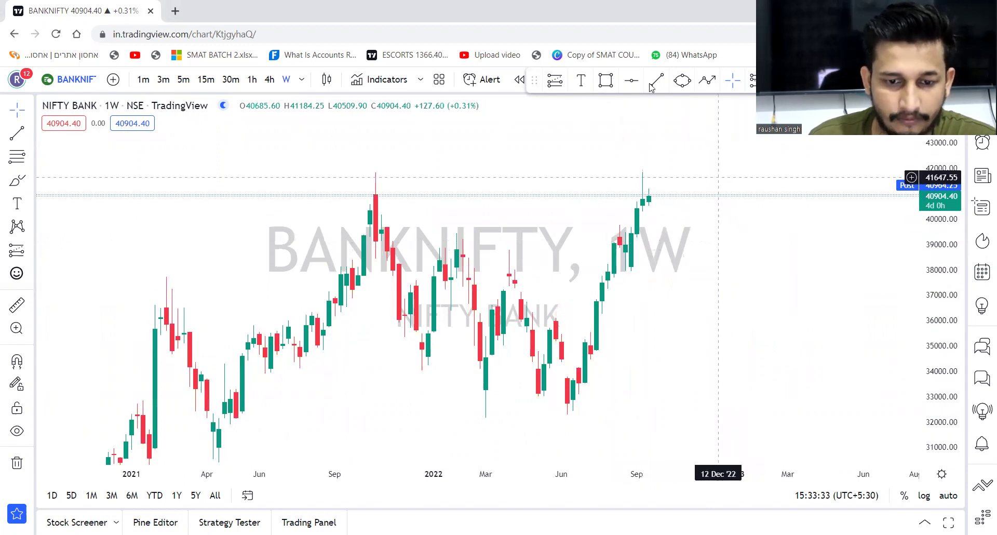
pyautogui.click(605, 80)
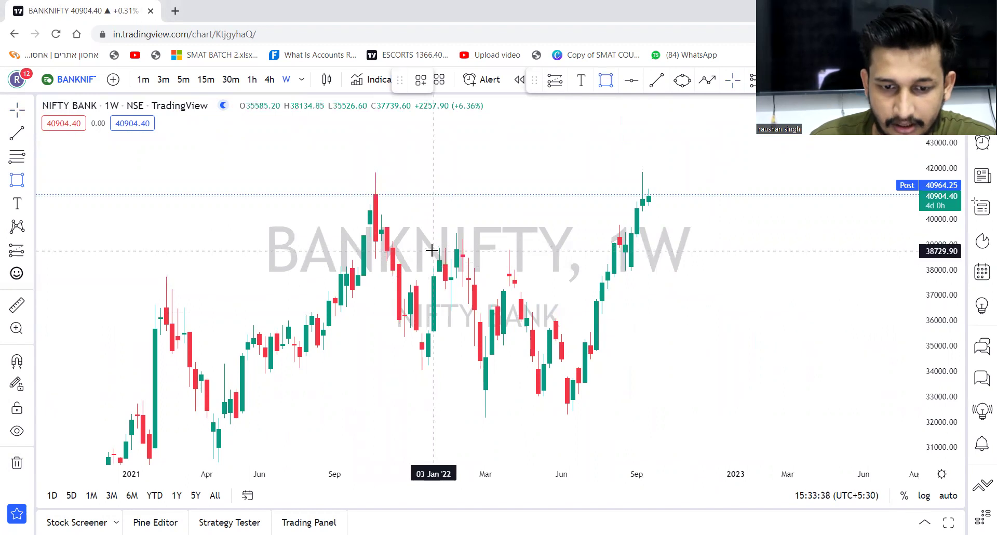
pyautogui.moveTo(435, 253); pyautogui.dragTo(718, 248)
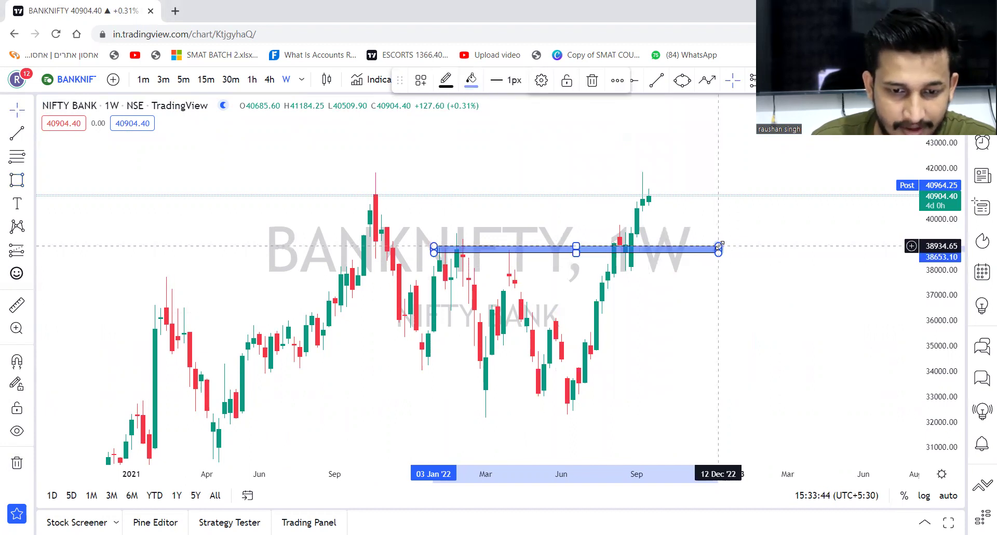
pyautogui.click(470, 80)
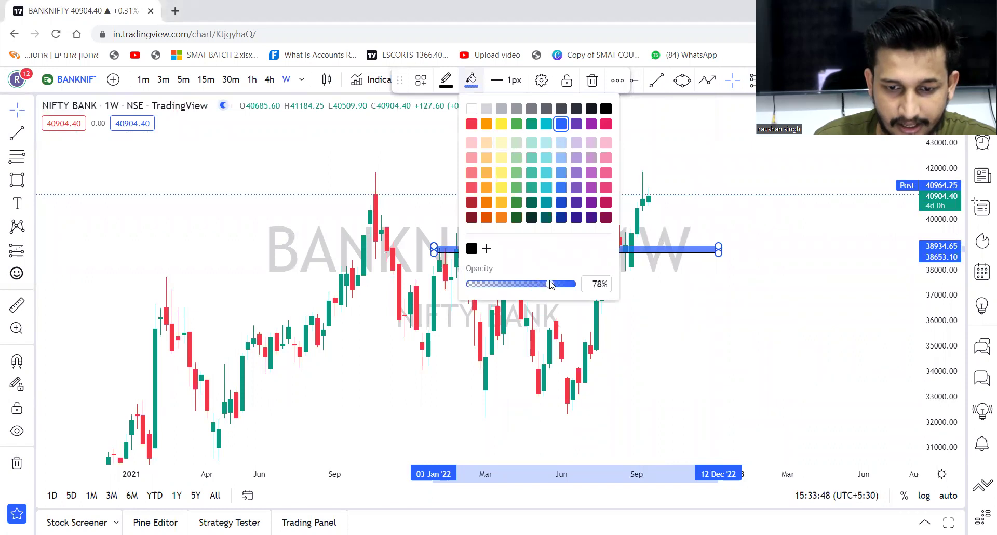
pyautogui.click(626, 312)
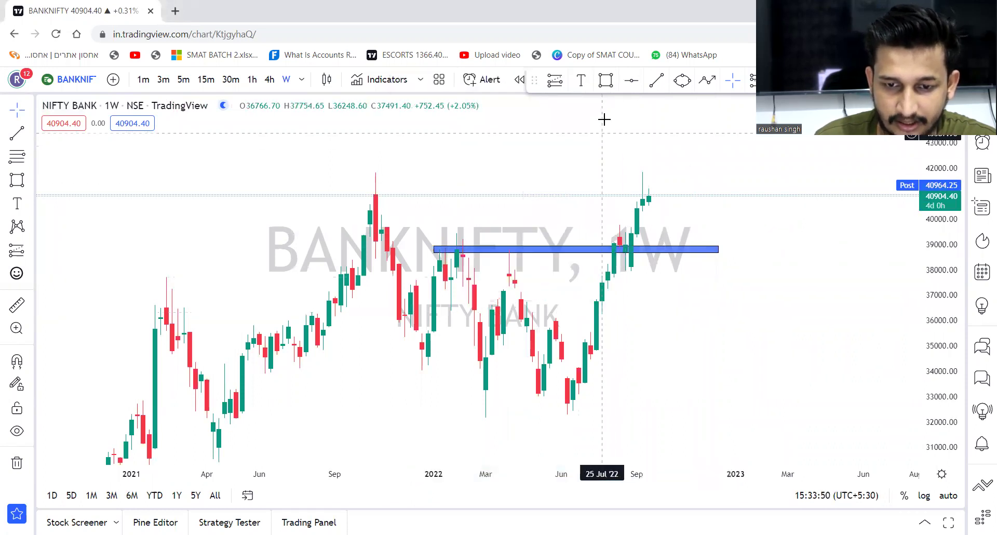
# Step: Draw a thin rectangle zone along the matching highs near 41,775, starting at 11 Oct '21 and ending in December 2022
pyautogui.click(605, 81)
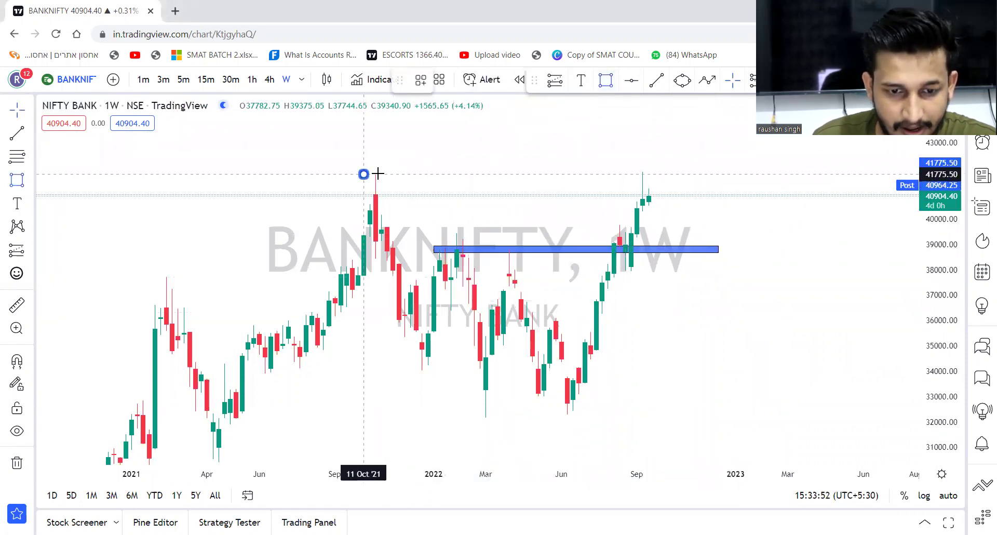
pyautogui.moveTo(377, 173)
pyautogui.mouseDown()
pyautogui.moveTo(686, 160)
pyautogui.moveTo(711, 172)
pyautogui.mouseUp()
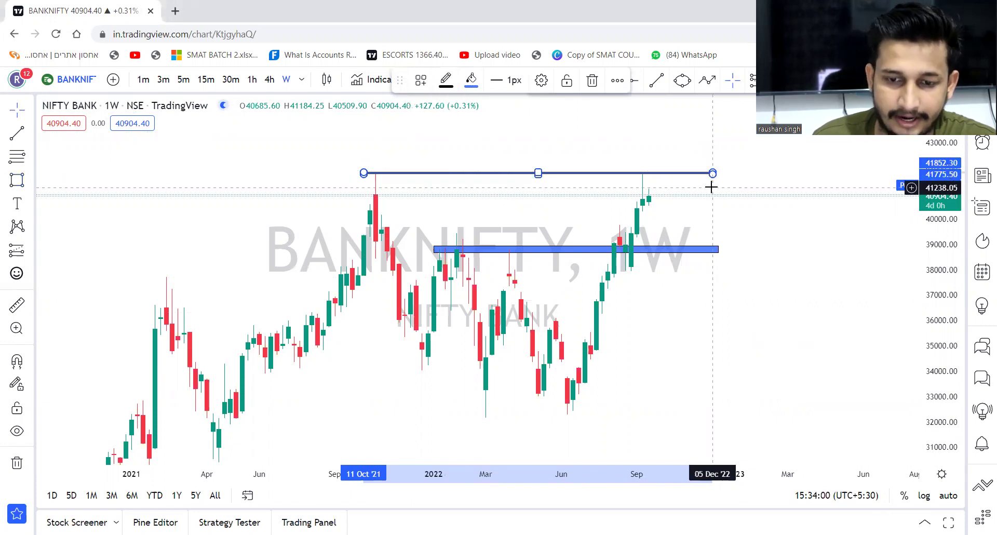
pyautogui.moveTo(712, 175); pyautogui.dragTo(719, 178)
pyautogui.click(758, 198)
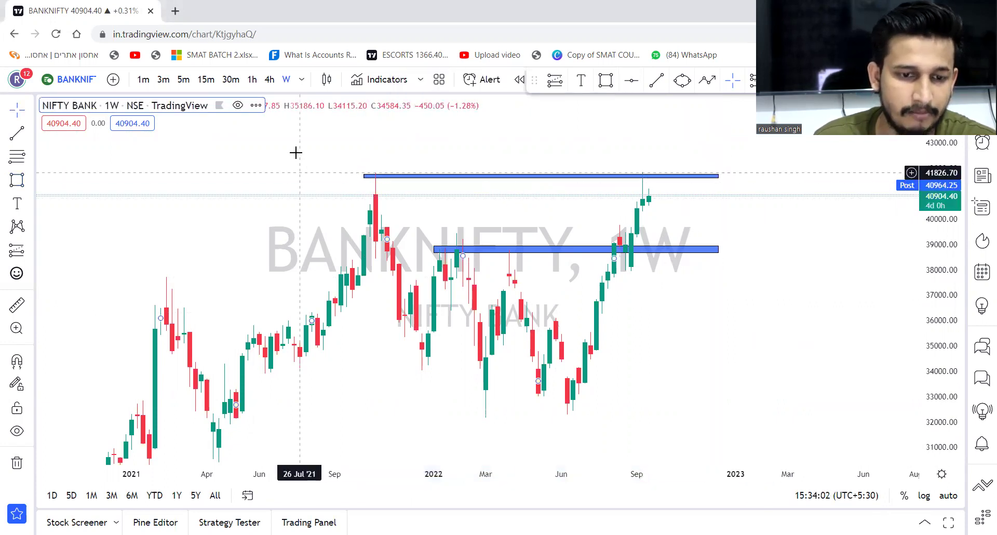
# Step: Switch to the 1-day timeframe and draw a rectangle zone at about 39,920 to 40,050, from 12 Oct '21 to 27 Oct '22
pyautogui.click(308, 79)
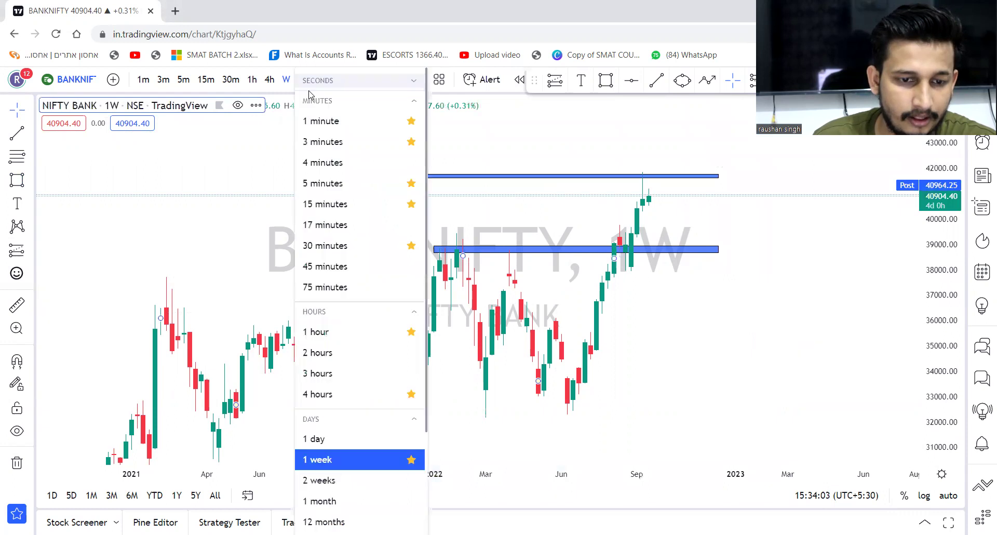
pyautogui.click(344, 438)
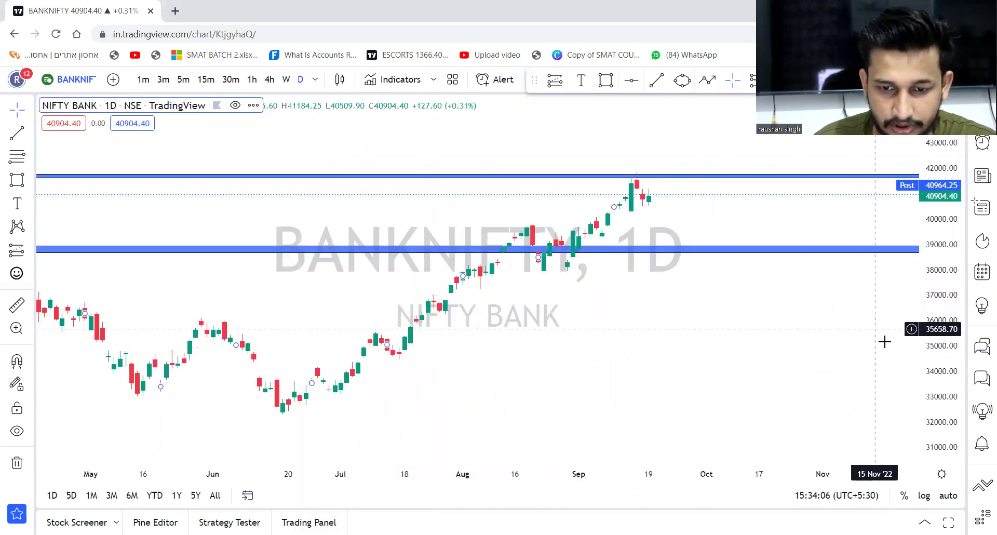
pyautogui.scroll(-4, 556, 285)
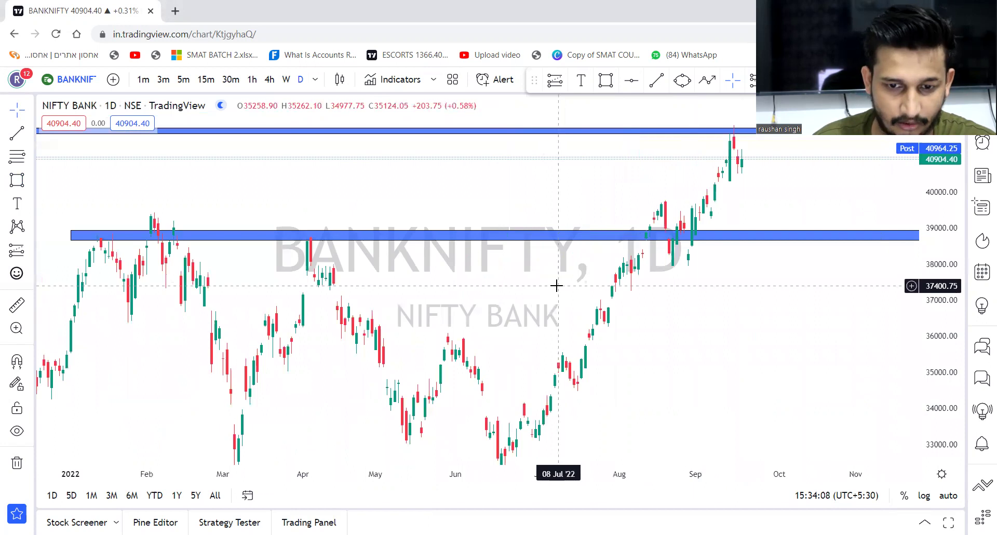
pyautogui.scroll(2, 554, 282)
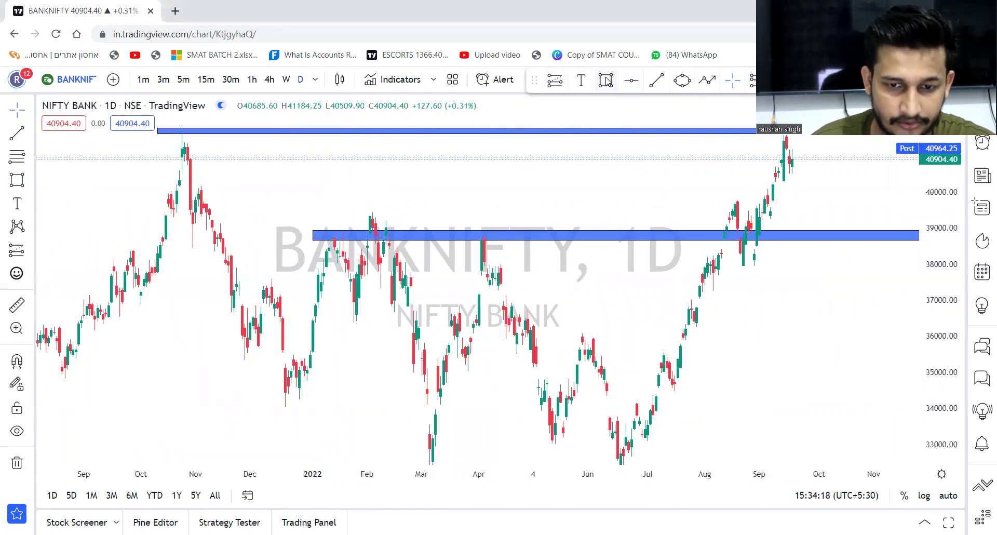
pyautogui.moveTo(160, 190)
pyautogui.mouseDown()
pyautogui.moveTo(814, 174)
pyautogui.moveTo(864, 192)
pyautogui.mouseUp()
# Step: Change the background of the new rectangle near 40,000 to red
pyautogui.click(469, 88)
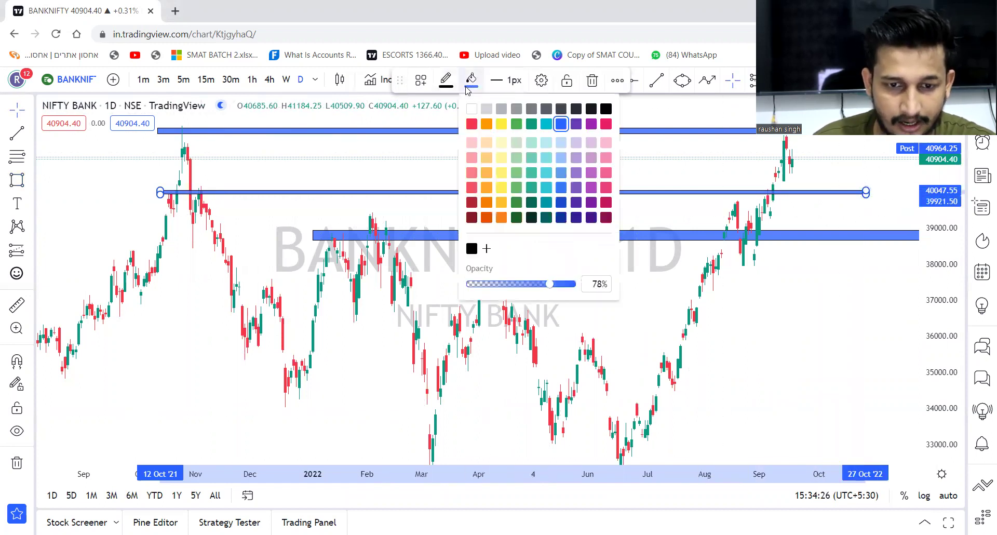
pyautogui.click(472, 123)
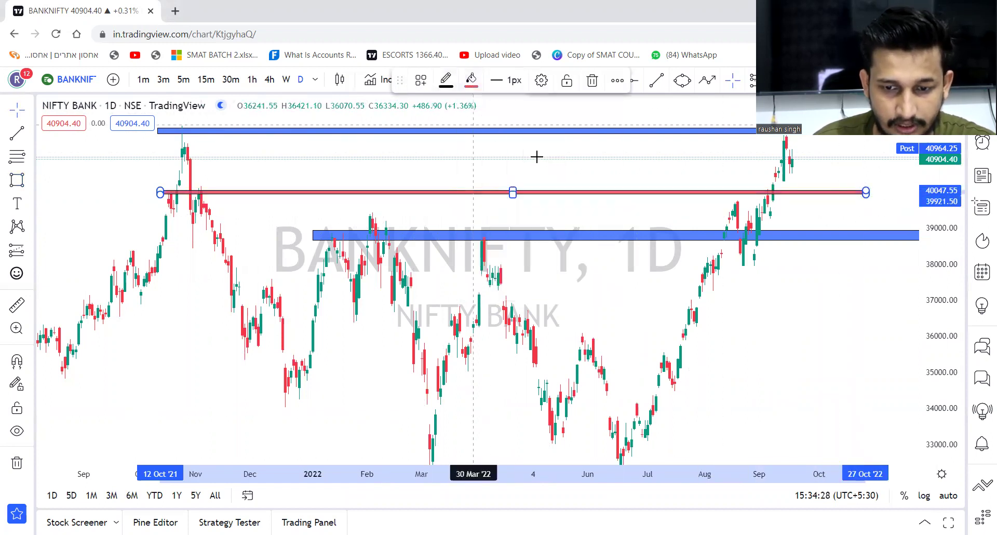
pyautogui.click(582, 165)
# Step: On the 4-hour timeframe, draw a rising trend line from the 29 Aug '22 low at about 37,988 up to the upper blue zone
pyautogui.scroll(2, 580, 164)
pyautogui.scroll(2, 580, 163)
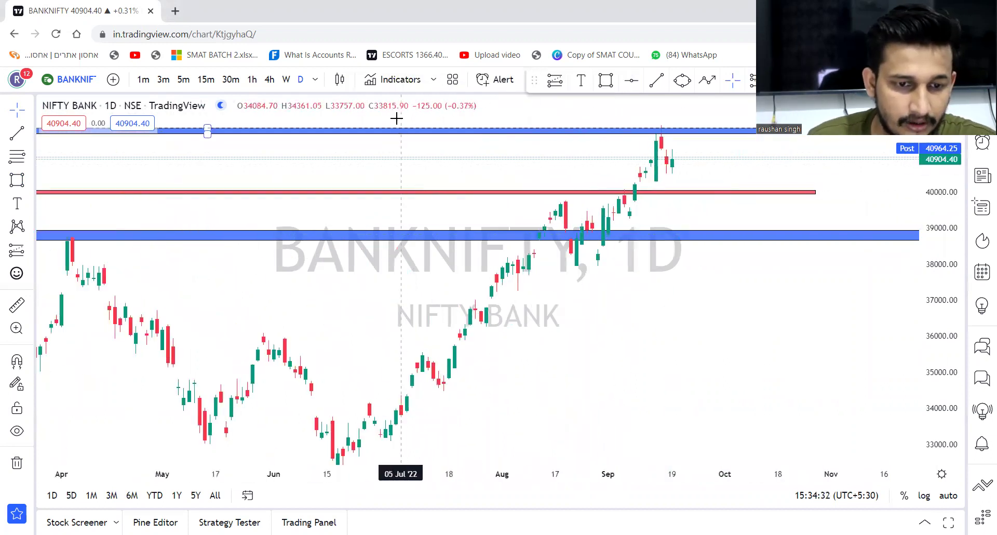
pyautogui.click(269, 78)
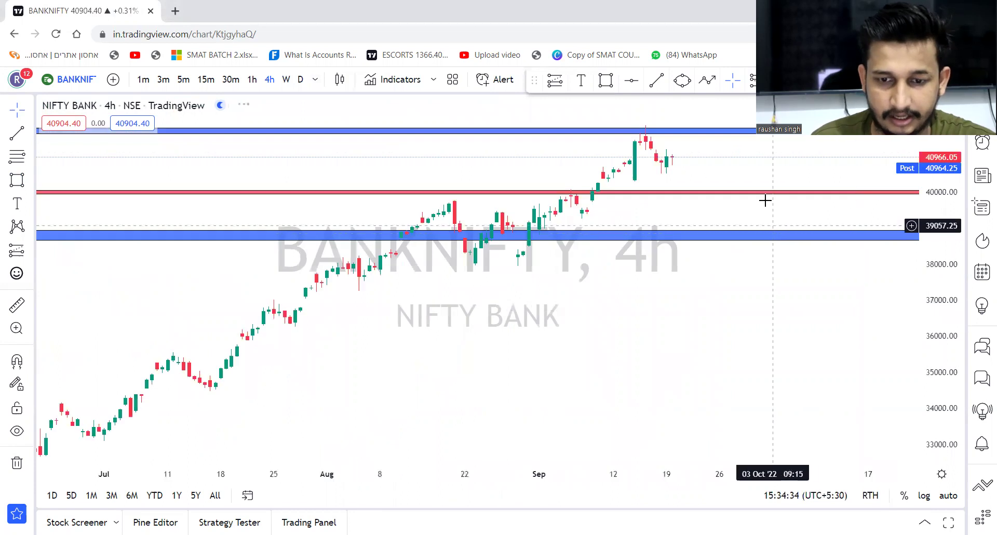
pyautogui.moveTo(959, 374); pyautogui.dragTo(959, 274)
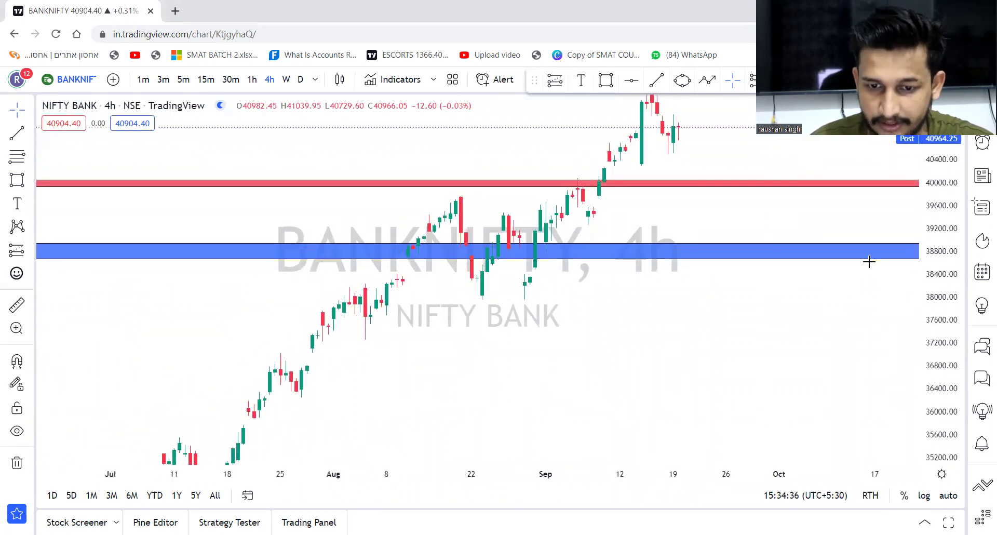
pyautogui.scroll(5, 810, 250)
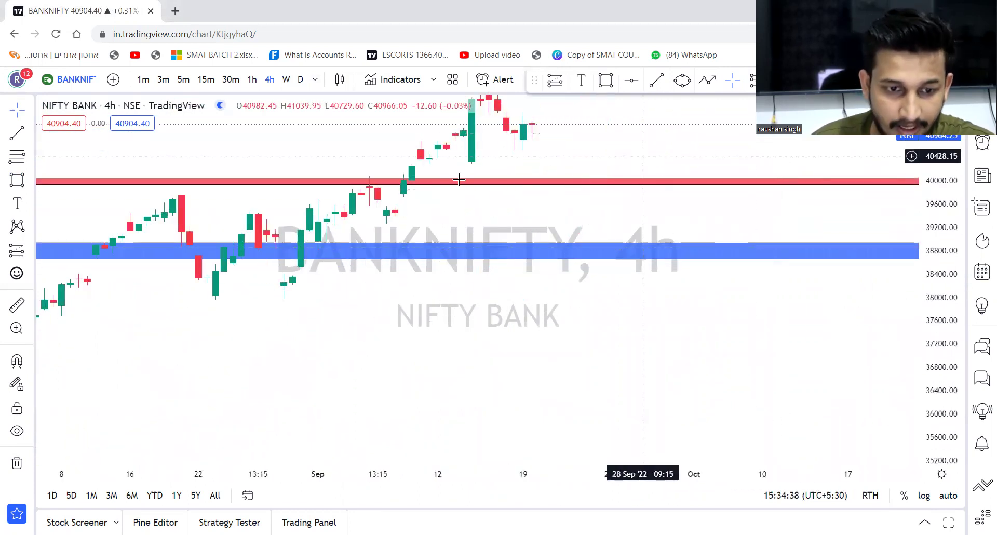
pyautogui.moveTo(459, 180); pyautogui.dragTo(483, 265)
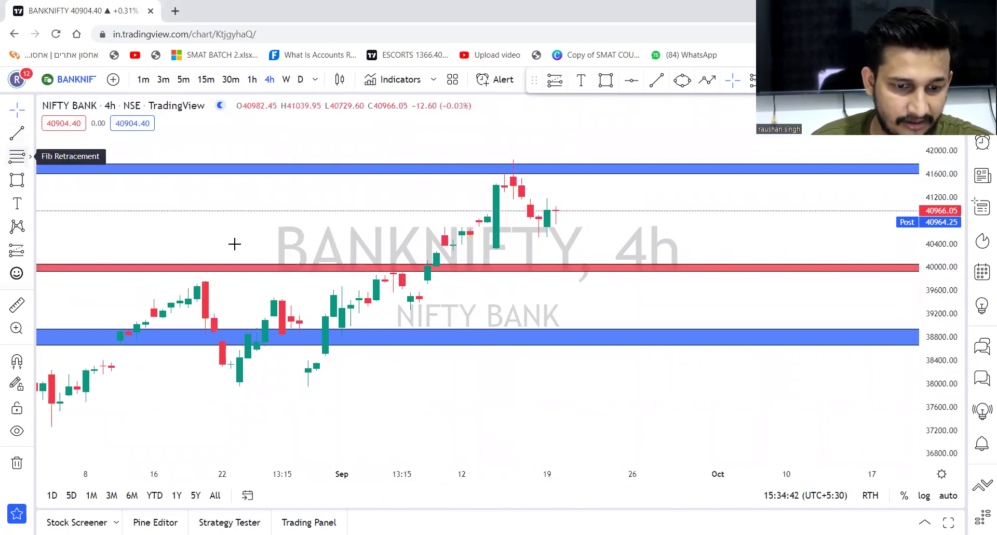
pyautogui.click(308, 384)
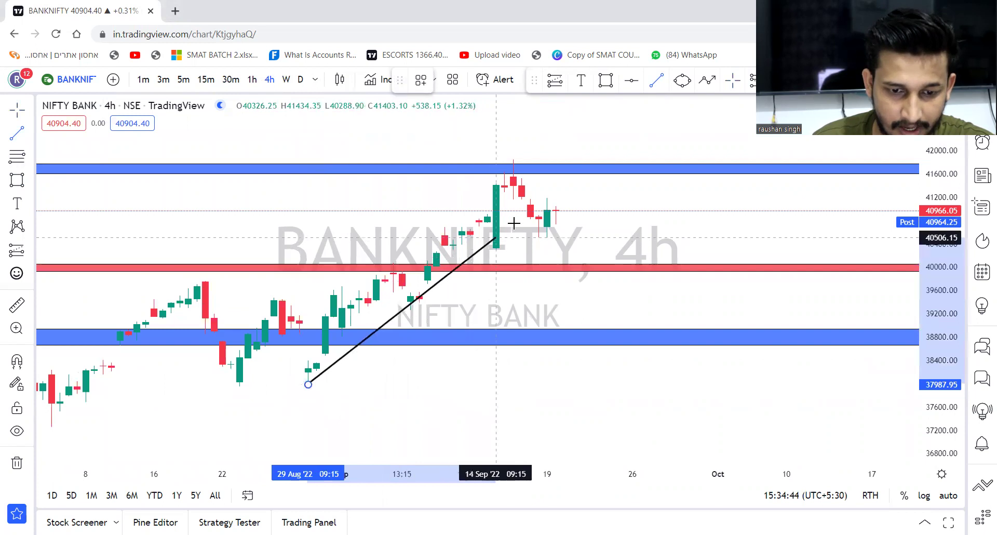
pyautogui.click(570, 178)
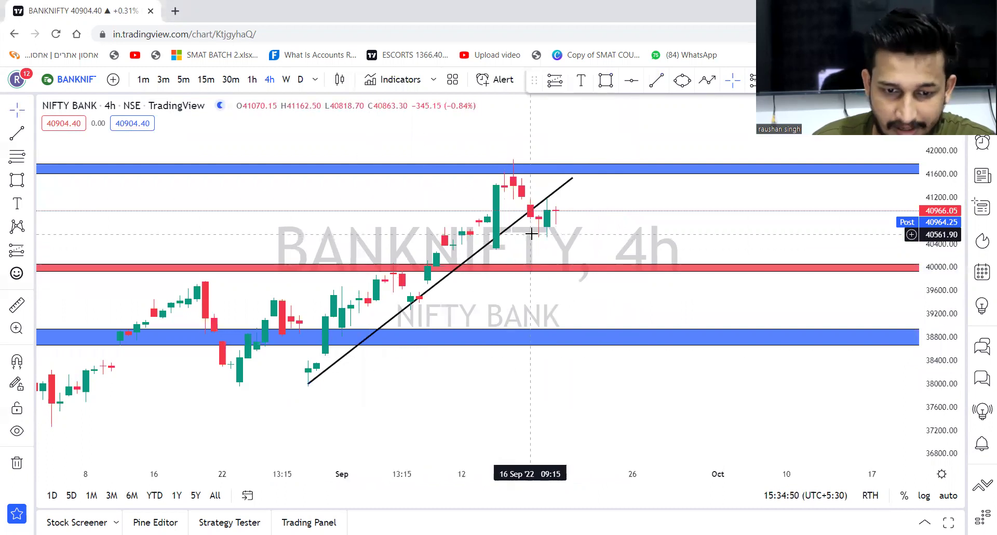
pyautogui.moveTo(571, 178)
pyautogui.mouseDown()
pyautogui.moveTo(554, 179)
pyautogui.moveTo(560, 167)
pyautogui.moveTo(585, 178)
pyautogui.mouseUp()
pyautogui.click(591, 220)
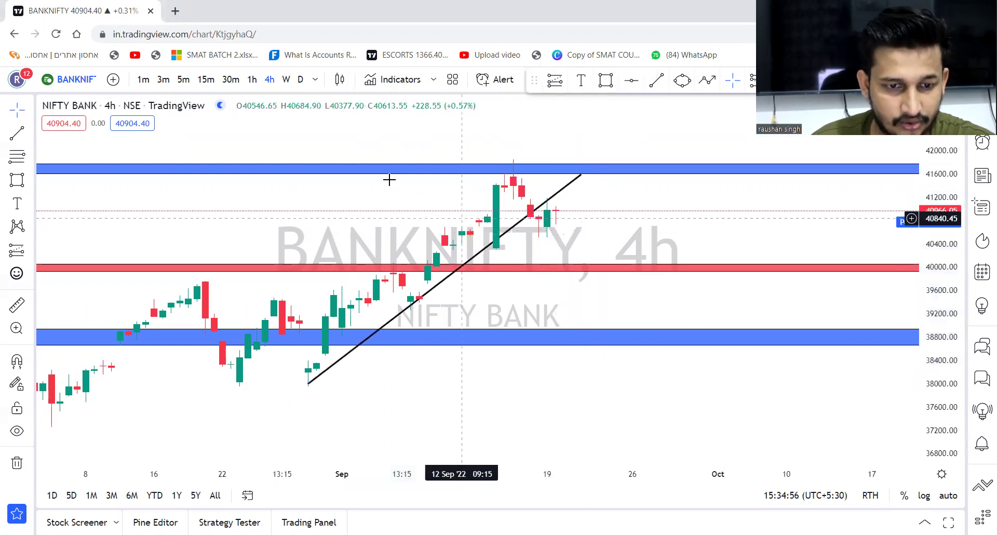
# Step: On the 1-hour timeframe, draw a red rectangle zone at about 40,566 to 40,640, from 08 Sep '22 14:15 to 22 Sep '22 13:15
pyautogui.click(251, 81)
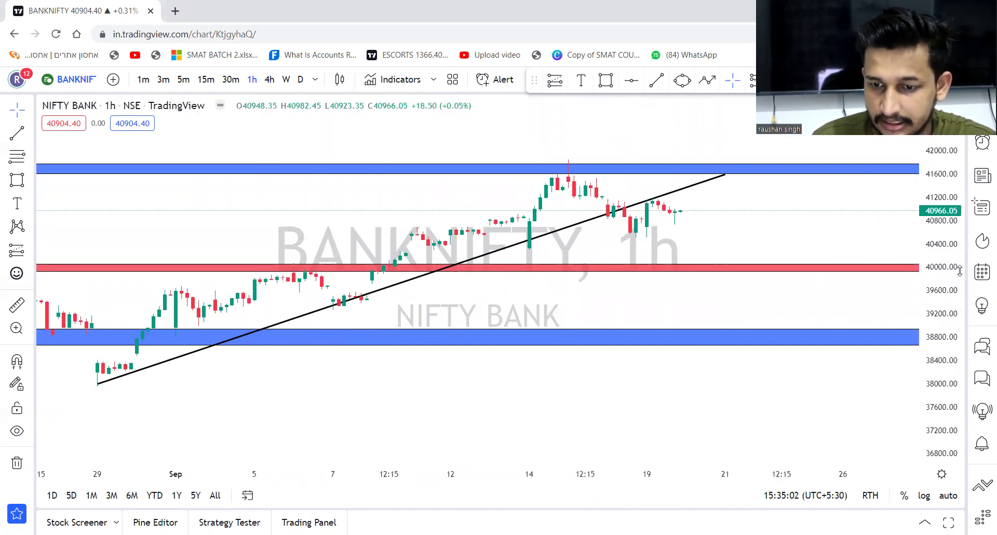
pyautogui.moveTo(959, 291); pyautogui.dragTo(903, 148)
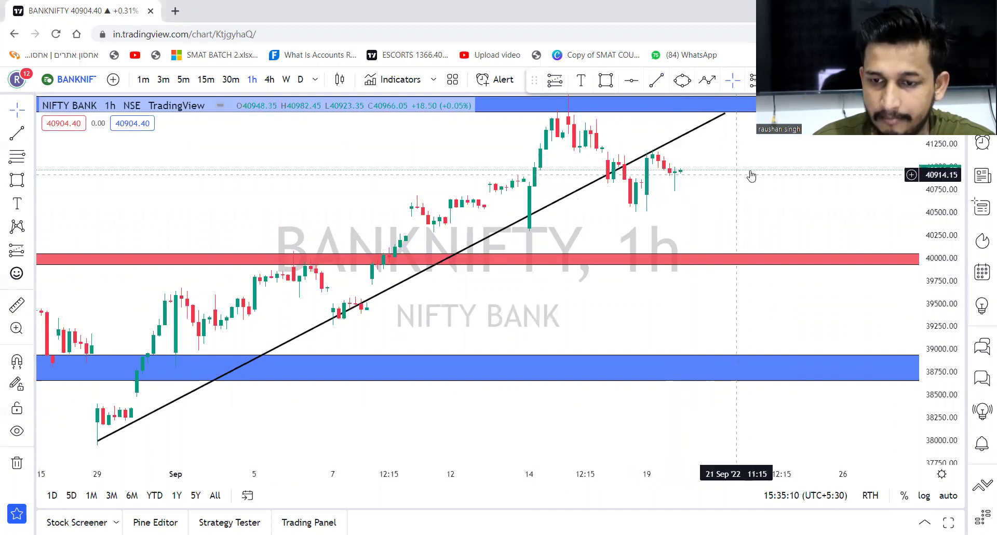
pyautogui.moveTo(765, 151); pyautogui.dragTo(755, 192)
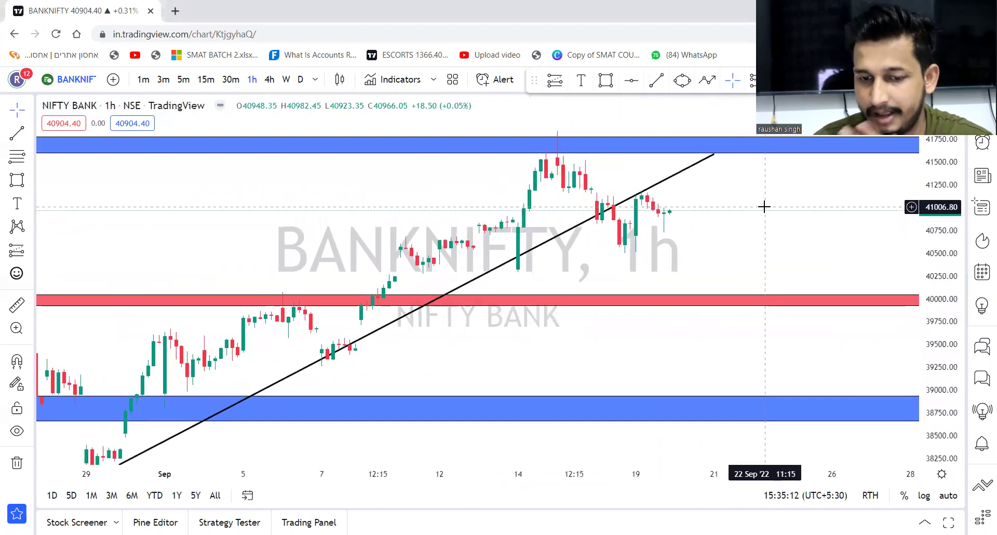
pyautogui.moveTo(933, 299); pyautogui.dragTo(929, 259)
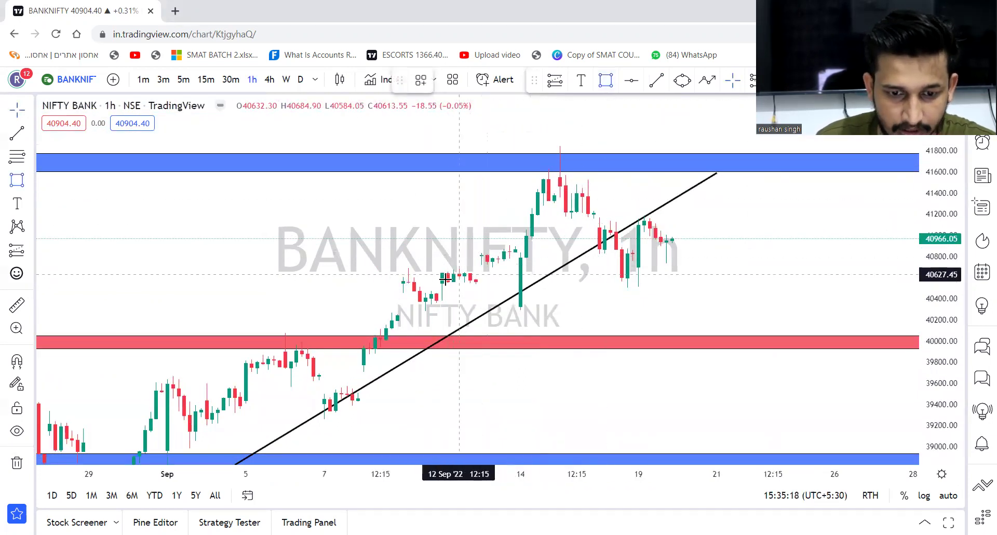
pyautogui.click(391, 275)
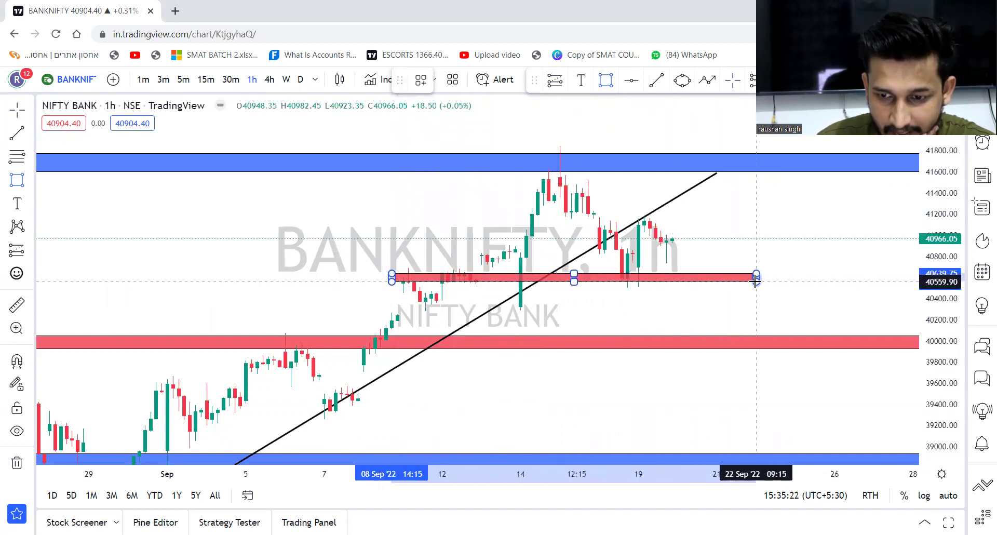
pyautogui.click(778, 281)
# Step: Dismiss the rectangle's settings unchanged and move the zone's starting edge to 08 Sep '22 15:15
pyautogui.doubleClick(778, 281)
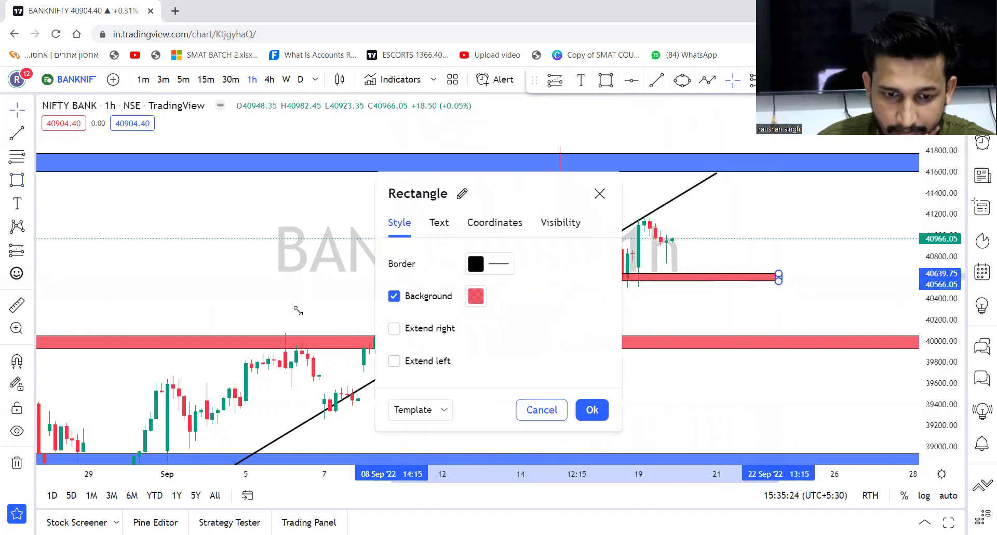
pyautogui.click(599, 193)
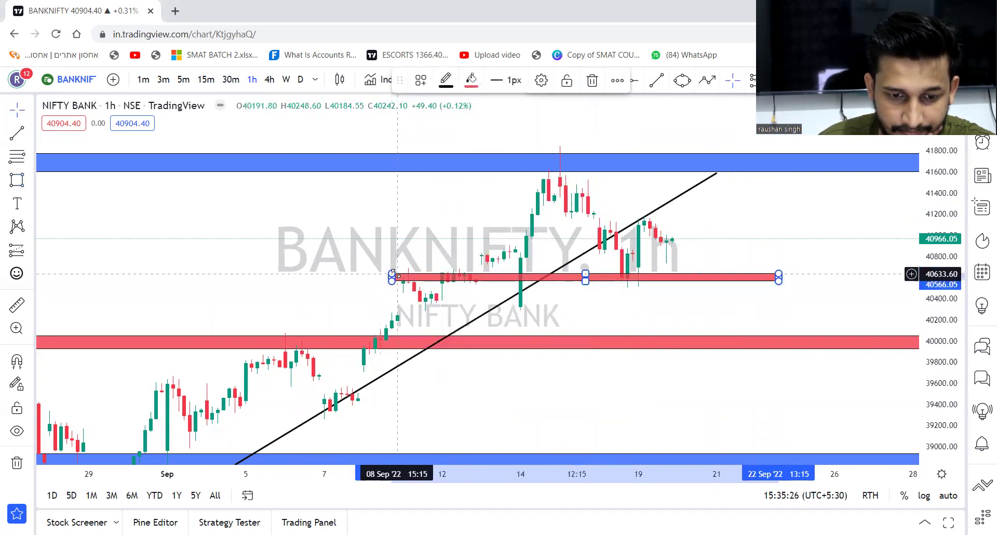
pyautogui.moveTo(393, 274); pyautogui.dragTo(397, 274)
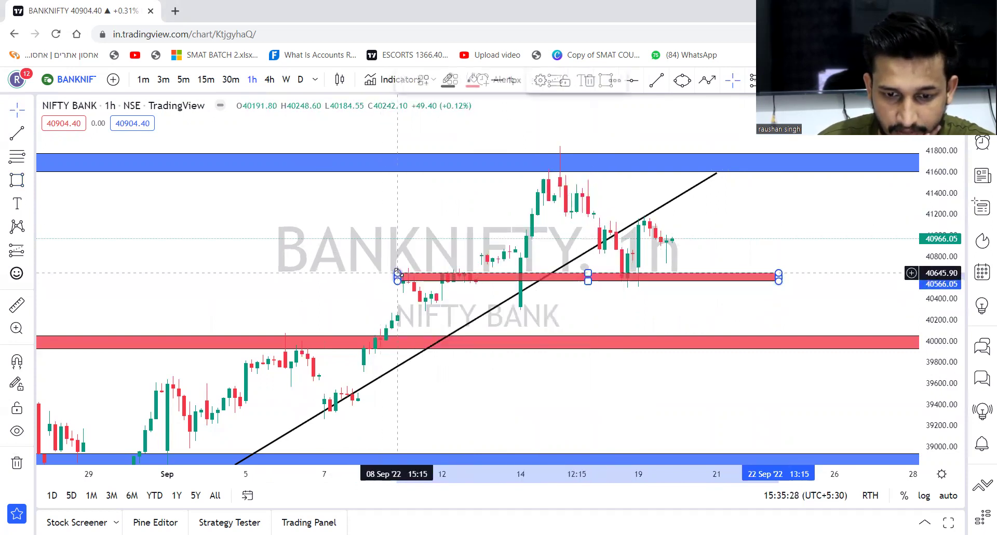
# Step: Lower the bottom edge of the zone near 40,600 to 40,523.05 and change its background to green
pyautogui.moveTo(587, 280)
pyautogui.mouseDown()
pyautogui.moveTo(590, 294)
pyautogui.moveTo(589, 284)
pyautogui.mouseUp()
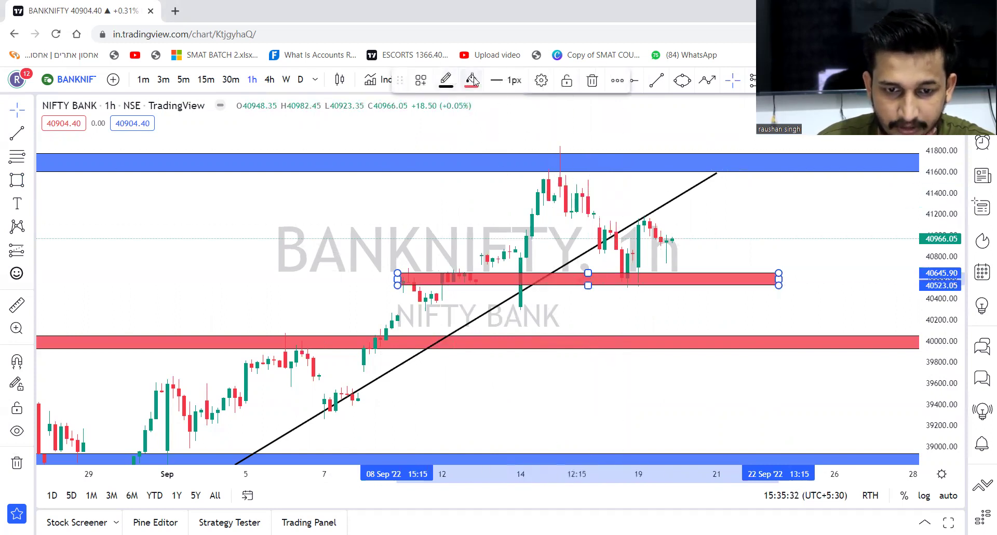
pyautogui.click(471, 79)
pyautogui.click(531, 123)
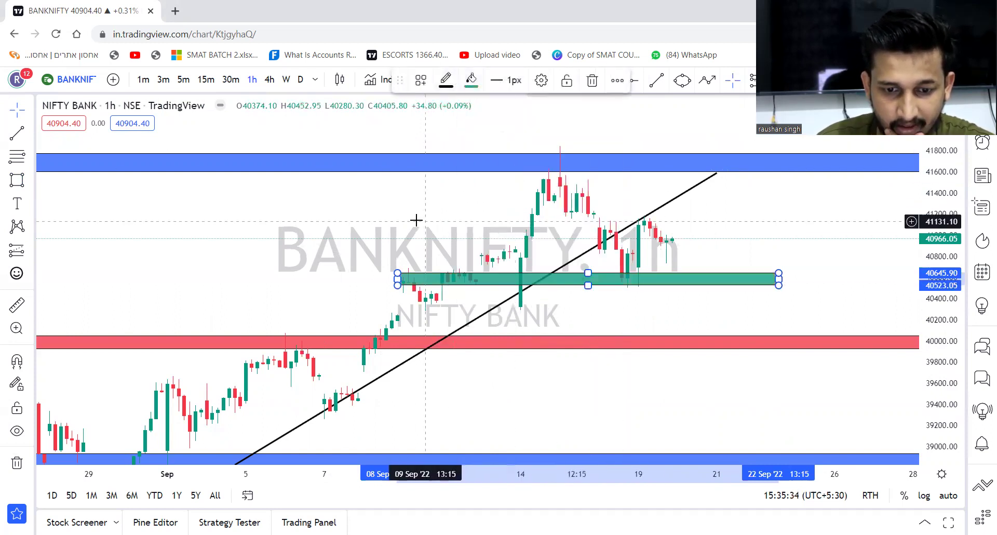
pyautogui.click(427, 241)
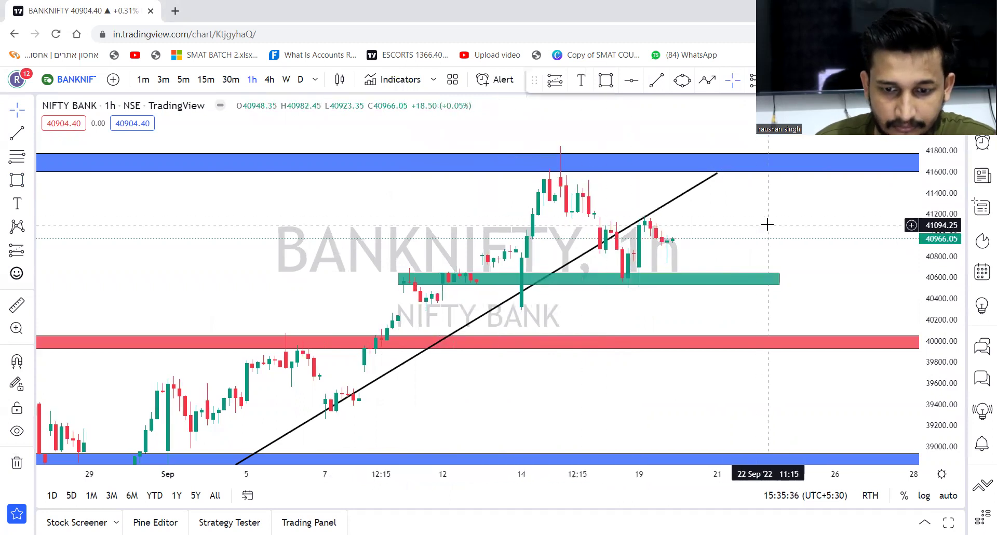
# Step: Draw a second green rectangle zone at about 41,190 to 41,230, starting on 13 Sep '22 and extending past the last candle
pyautogui.moveTo(766, 223); pyautogui.dragTo(750, 258)
pyautogui.click(12, 184)
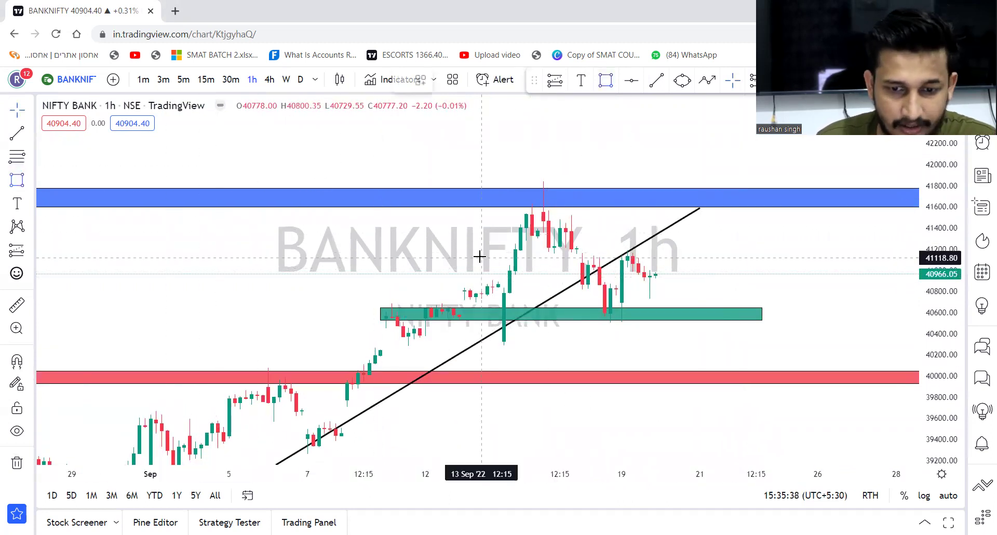
pyautogui.moveTo(485, 250); pyautogui.dragTo(807, 246)
pyautogui.click(762, 286)
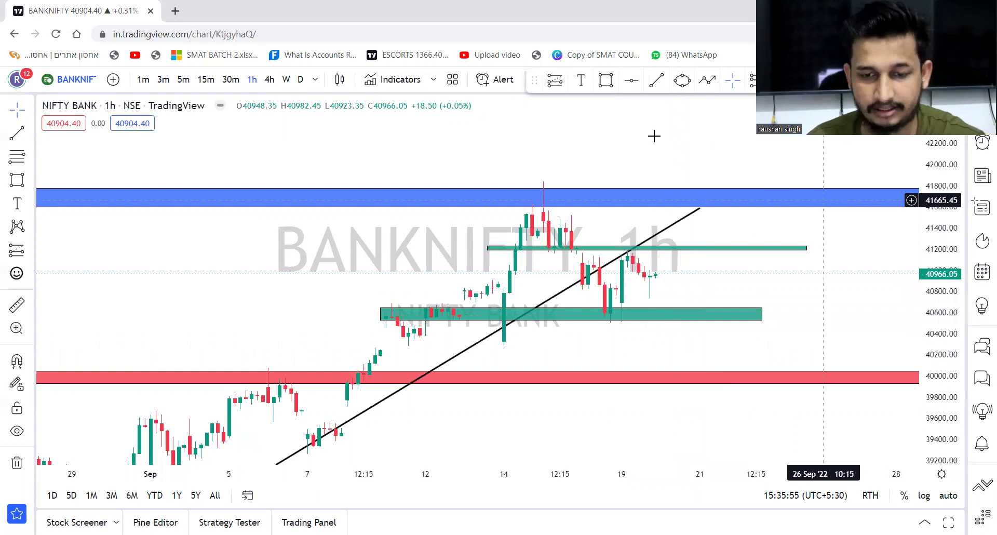
# Step: Switch the chart to the 15-minute timeframe and frame the candles between the upper blue zone and the lower green zone
pyautogui.moveTo(654, 136); pyautogui.dragTo(651, 160)
pyautogui.click(206, 80)
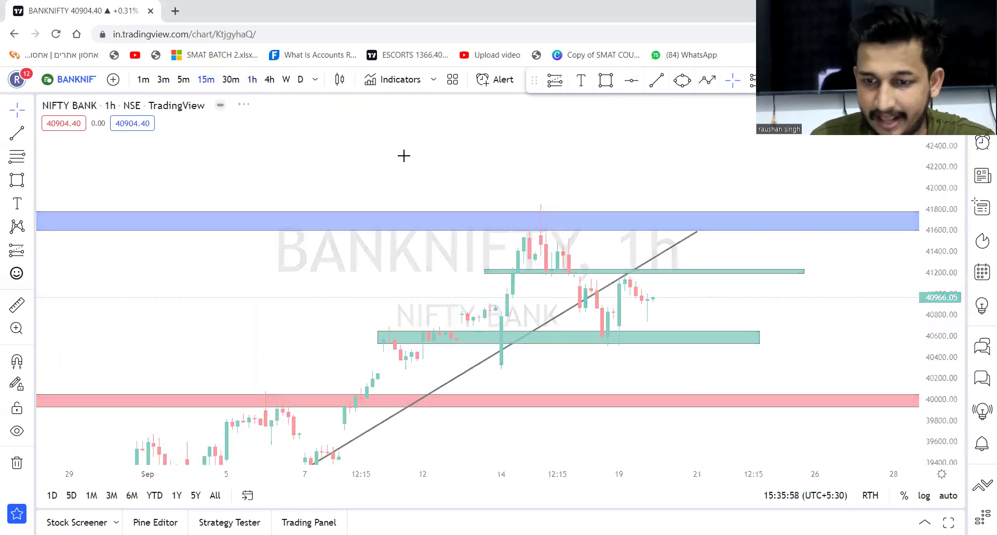
pyautogui.scroll(-3, 737, 311)
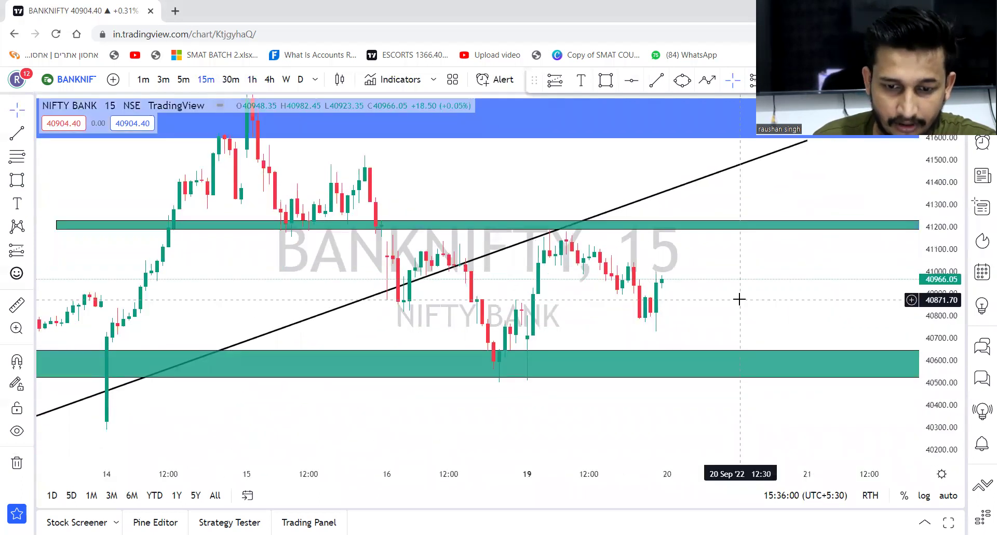
pyautogui.scroll(1, 736, 316)
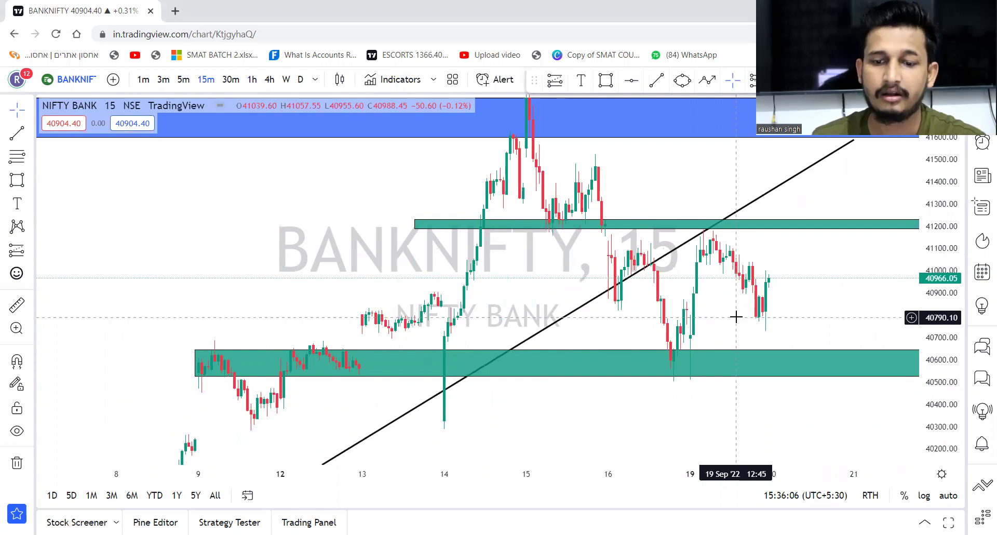
pyautogui.moveTo(399, 226); pyautogui.dragTo(355, 263)
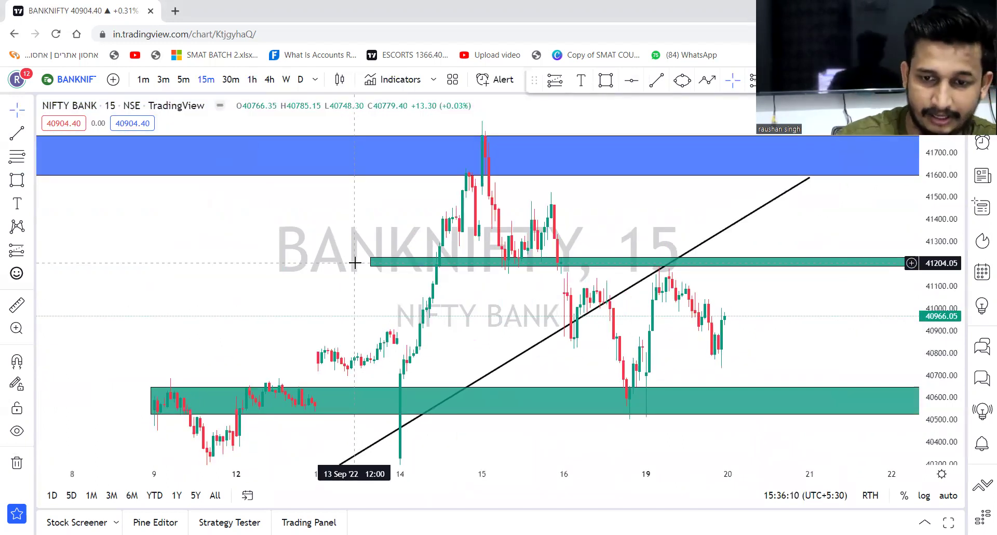
# Step: Sketch the falling swings from the 15 Sep '22 high with the Brush, circling the turning points, and undo all but the first stroke
pyautogui.click(799, 80)
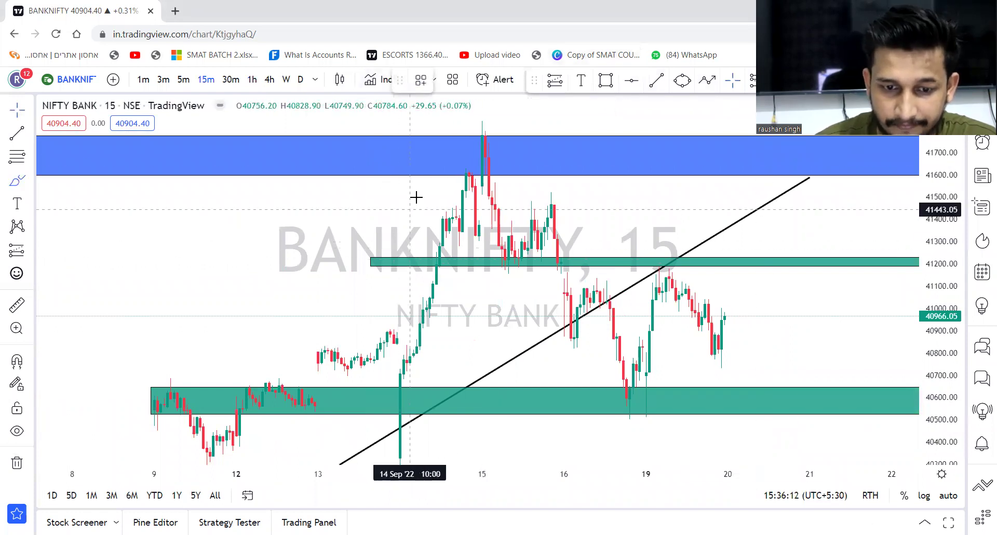
pyautogui.moveTo(482, 131)
pyautogui.mouseDown()
pyautogui.moveTo(505, 273)
pyautogui.moveTo(555, 194)
pyautogui.moveTo(540, 205)
pyautogui.mouseUp()
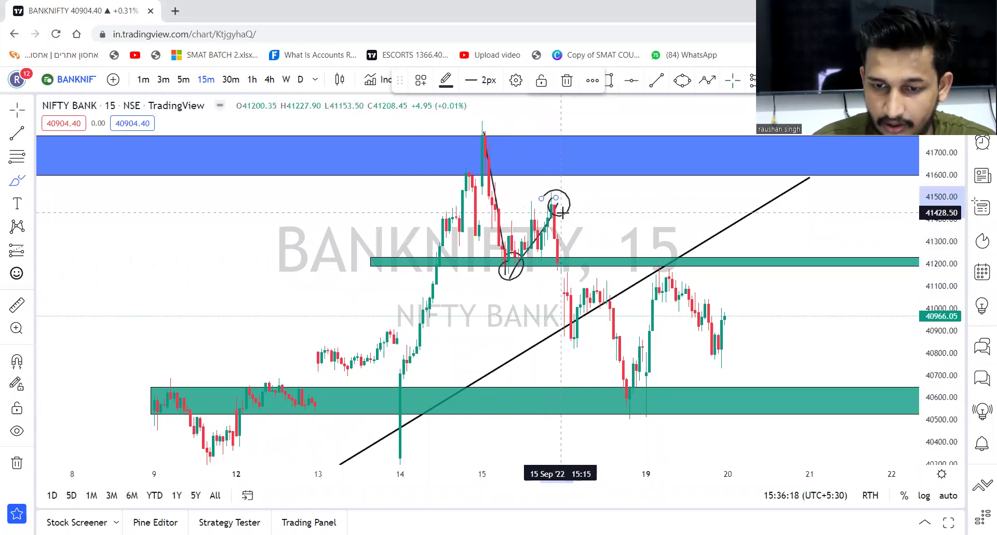
pyautogui.moveTo(563, 211)
pyautogui.mouseDown()
pyautogui.moveTo(551, 196)
pyautogui.moveTo(570, 345)
pyautogui.moveTo(606, 275)
pyautogui.moveTo(631, 415)
pyautogui.moveTo(673, 289)
pyautogui.moveTo(685, 296)
pyautogui.moveTo(664, 276)
pyautogui.moveTo(738, 455)
pyautogui.moveTo(746, 445)
pyautogui.moveTo(732, 459)
pyautogui.moveTo(744, 442)
pyautogui.mouseUp()
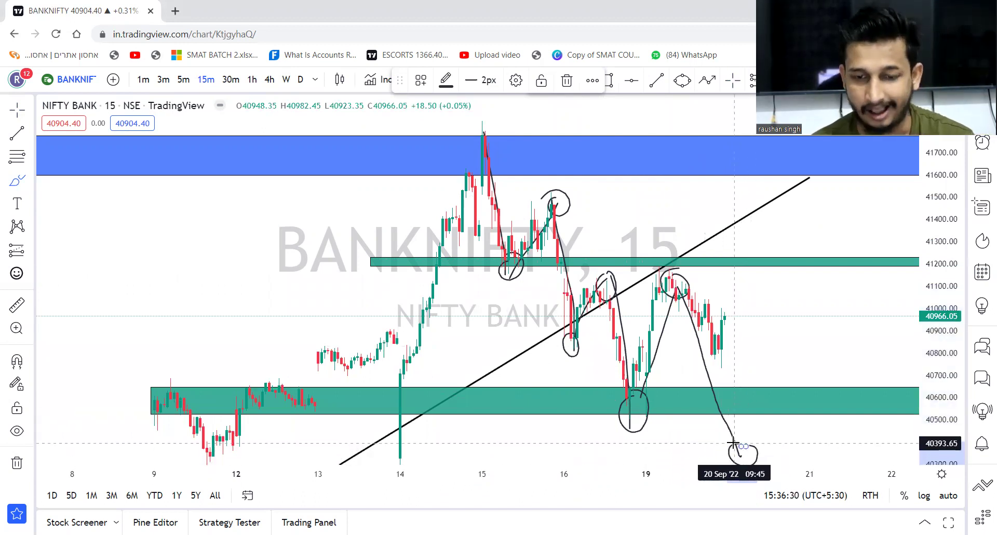
pyautogui.hotkey('ctrl', 'z')
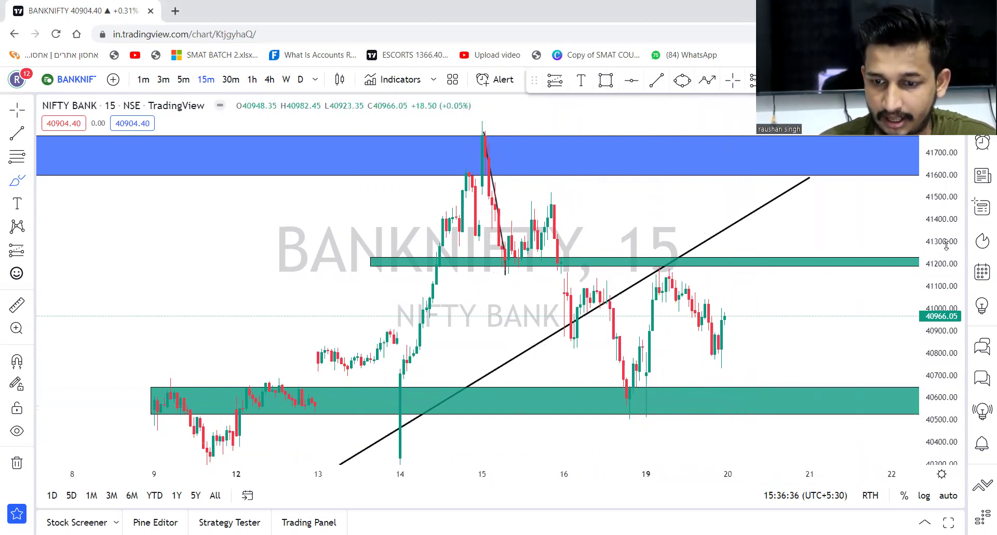
# Step: Draw a falling trend line from 41,819.85 on 14 Sep '22 15:15 to 40,714.35 on 20 Sep '22 14:30
pyautogui.moveTo(946, 244); pyautogui.dragTo(937, 343)
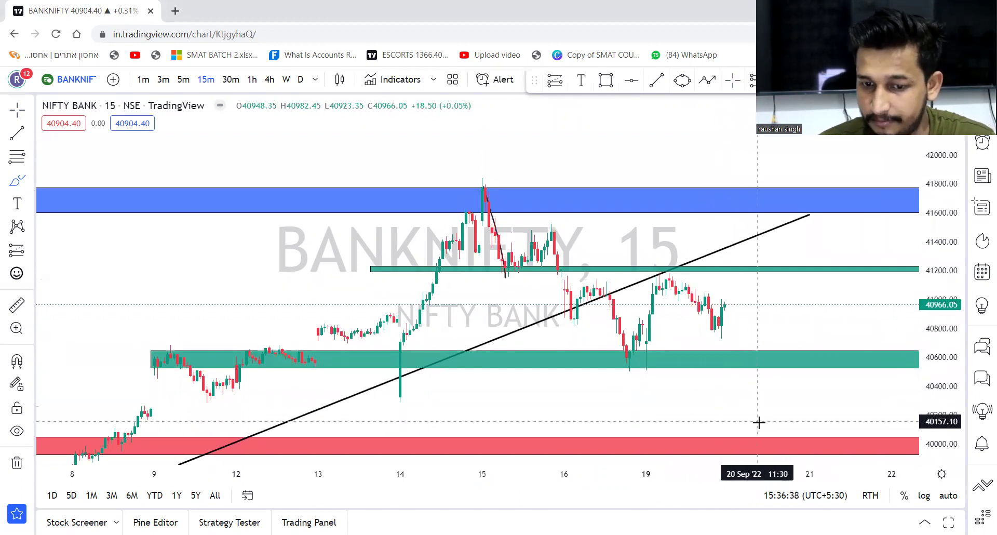
pyautogui.click(17, 134)
pyautogui.click(479, 181)
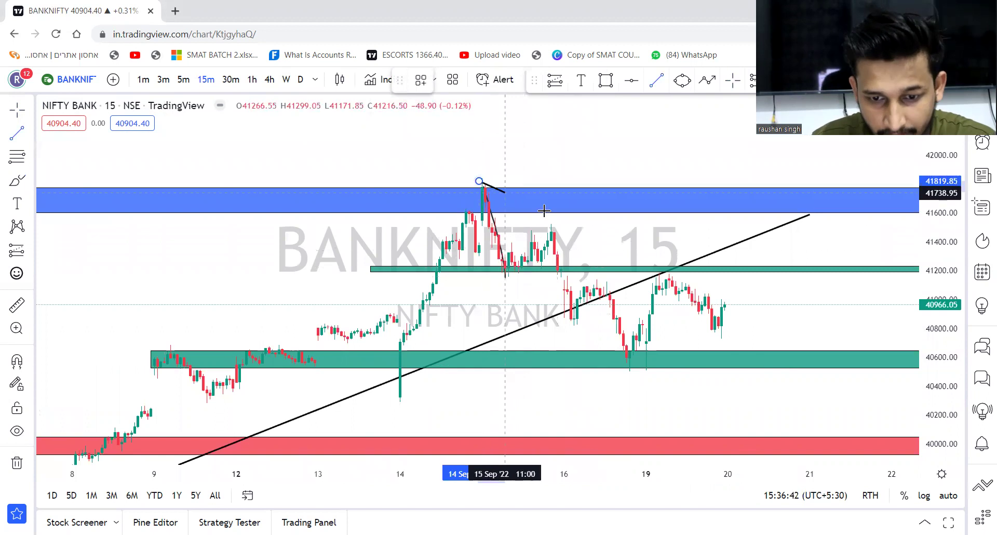
pyautogui.click(796, 341)
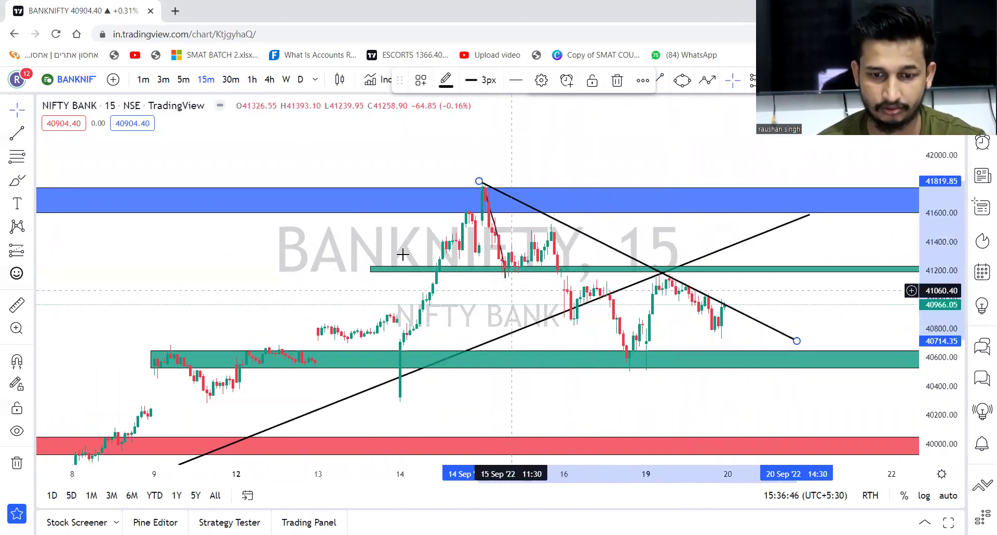
pyautogui.click(445, 435)
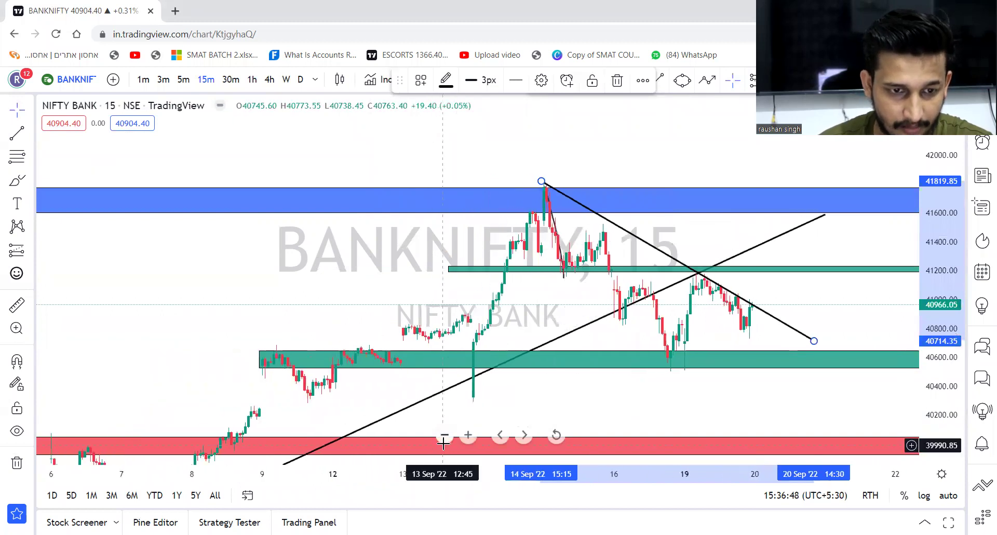
pyautogui.moveTo(421, 307); pyautogui.dragTo(395, 129)
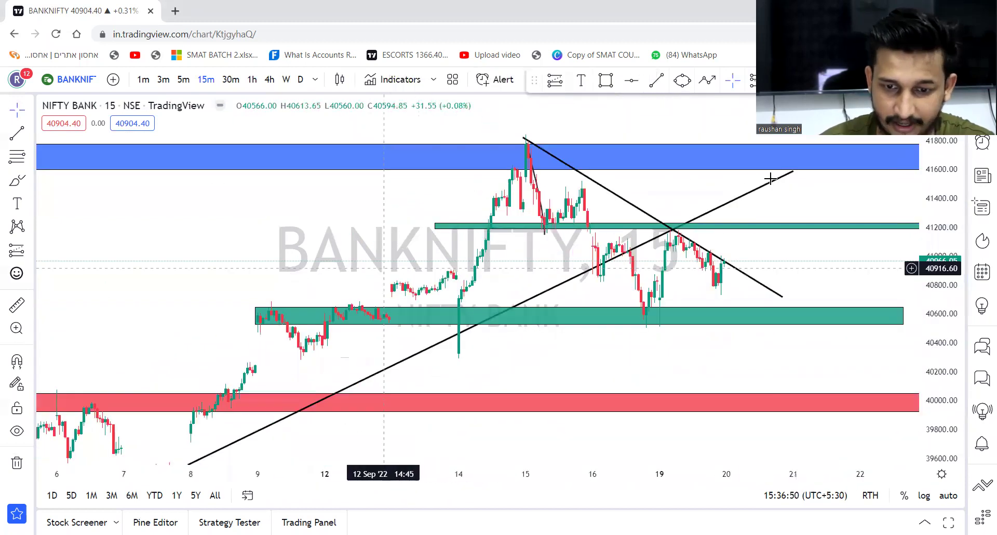
pyautogui.click(760, 185)
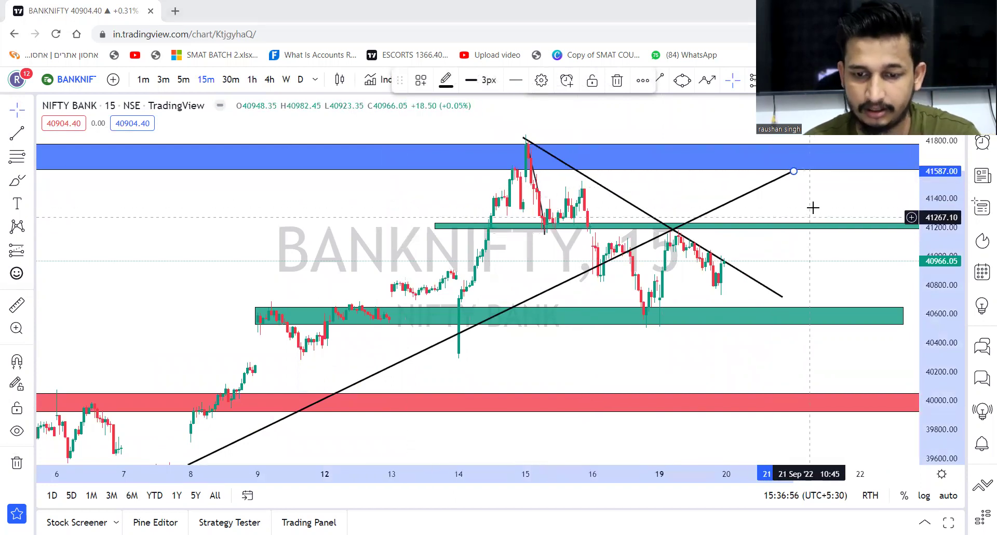
pyautogui.moveTo(817, 201); pyautogui.dragTo(809, 229)
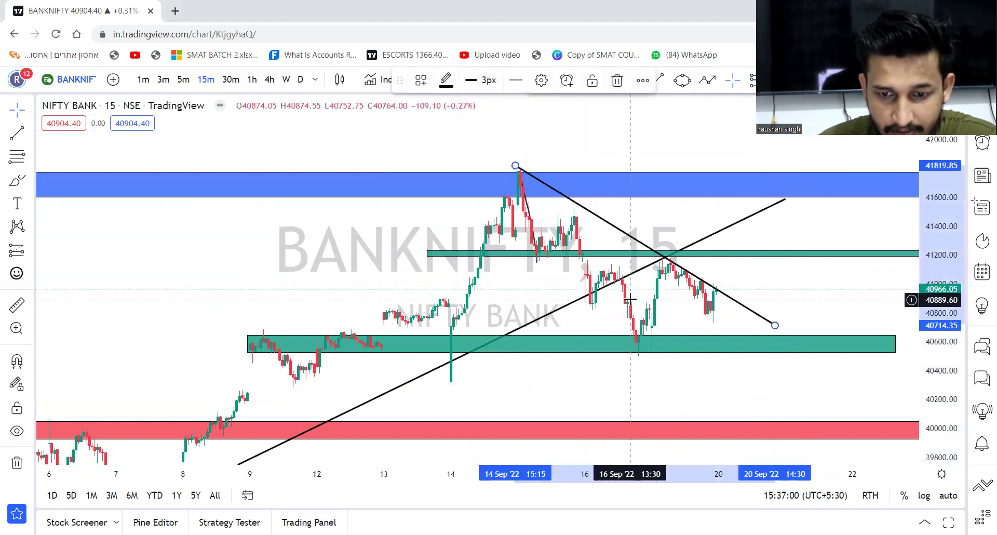
# Step: Switch to the 5-minute timeframe and examine the price action along the falling trend line
pyautogui.click(188, 79)
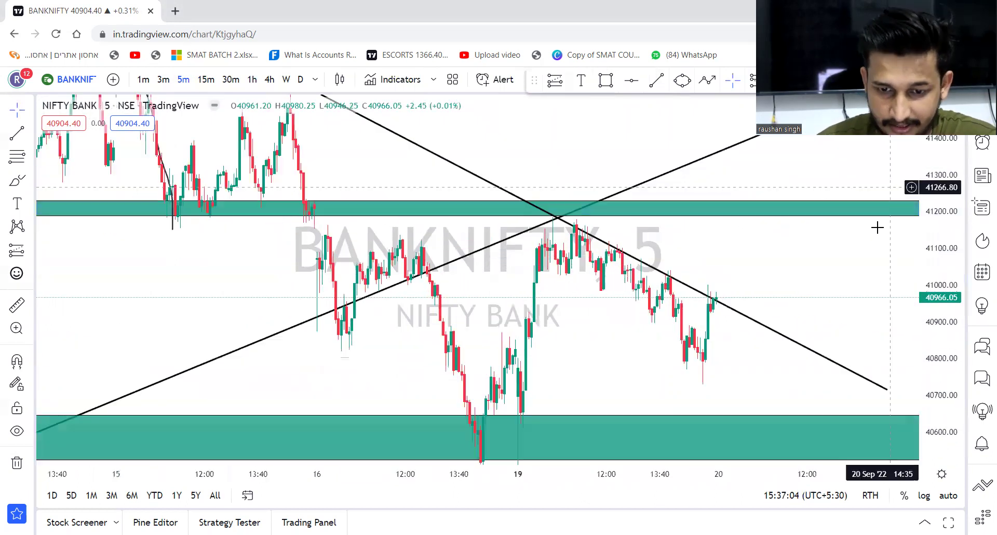
pyautogui.moveTo(936, 307); pyautogui.dragTo(933, 236)
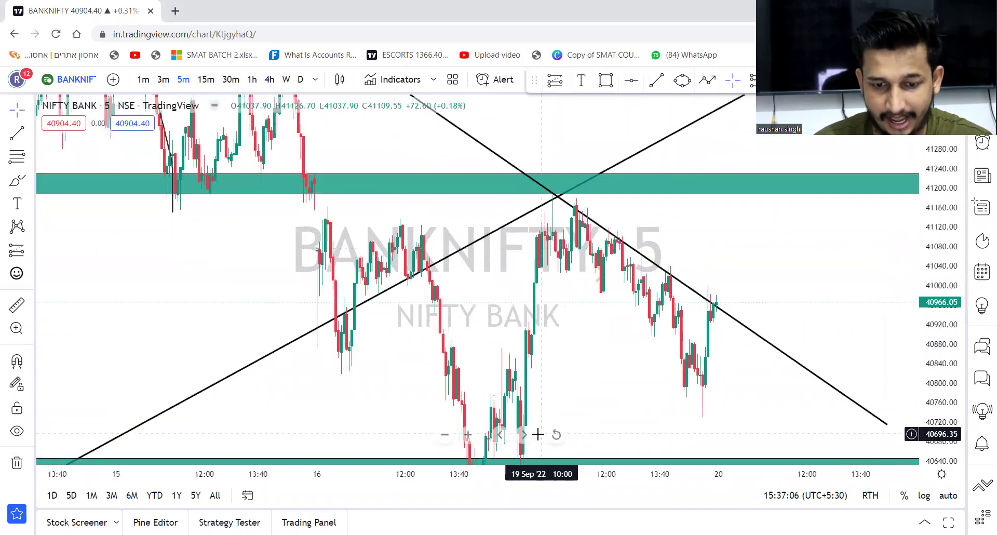
pyautogui.click(469, 435)
pyautogui.moveTo(407, 335); pyautogui.dragTo(456, 325)
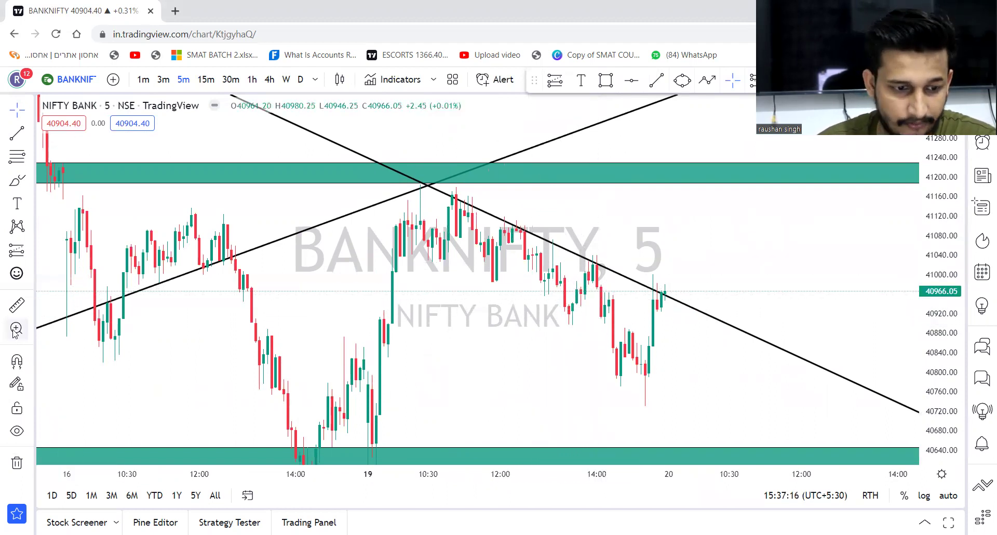
# Step: Measure the price distance from the last price level down to the afternoon low of 19 Sep '22
pyautogui.click(17, 305)
pyautogui.click(595, 291)
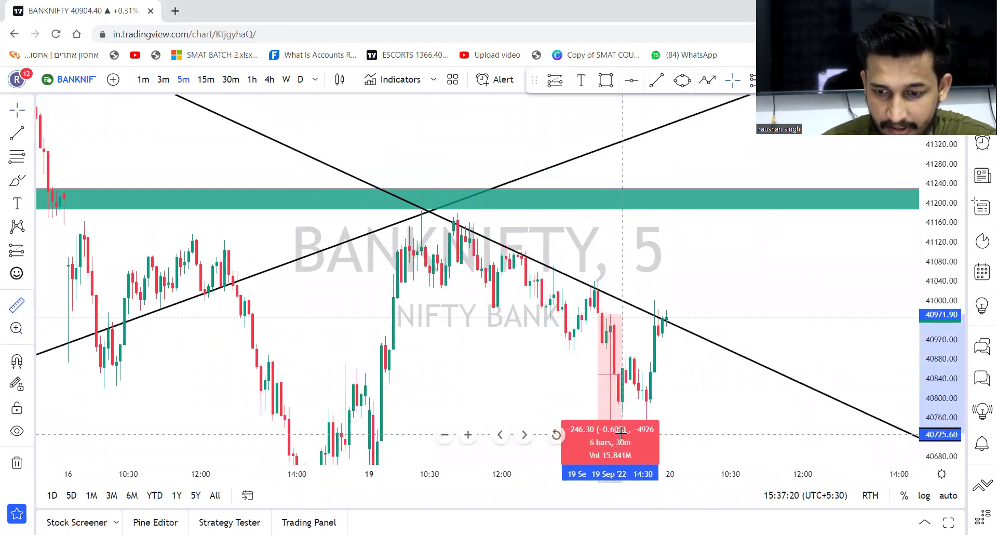
pyautogui.click(690, 416)
pyautogui.moveTo(697, 416); pyautogui.dragTo(709, 367)
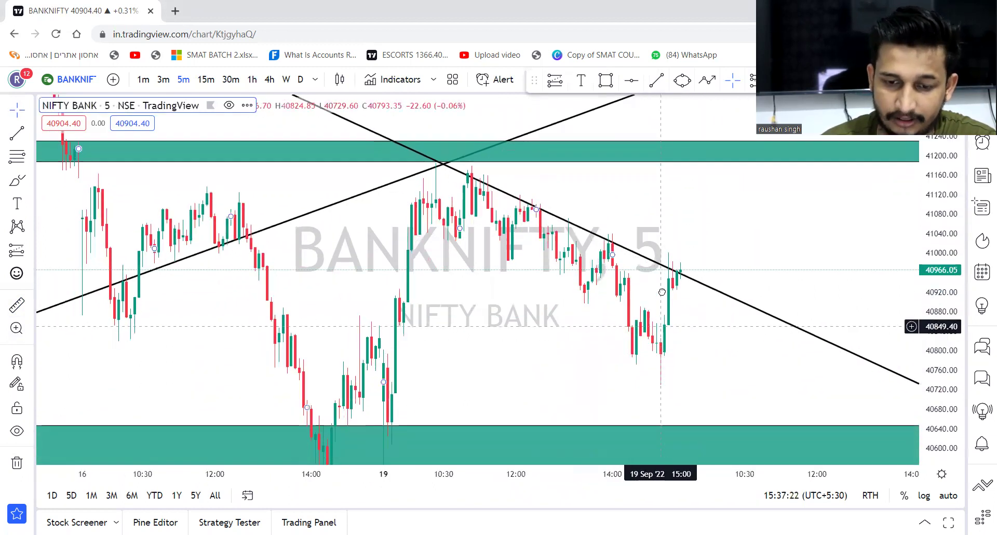
pyautogui.moveTo(647, 327); pyautogui.dragTo(651, 295)
pyautogui.click(16, 305)
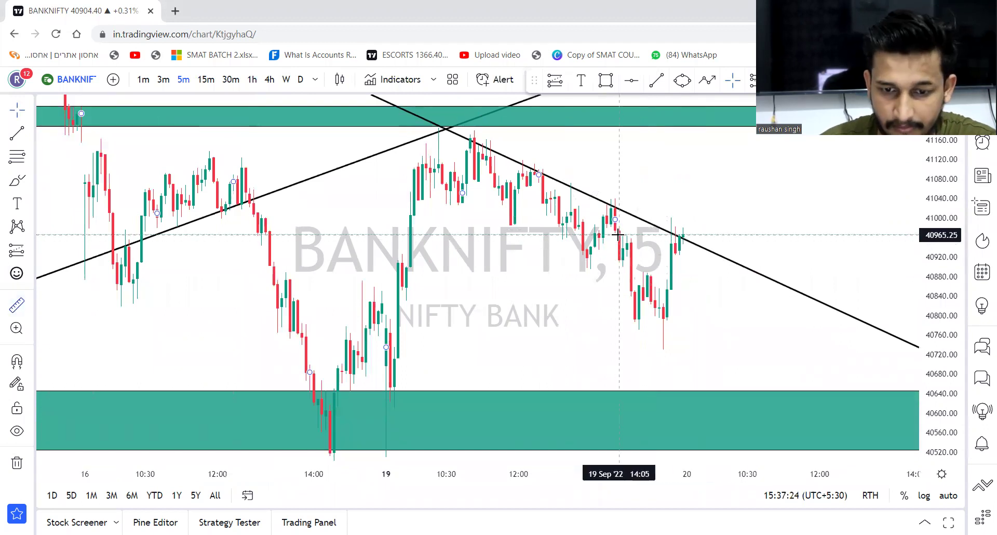
pyautogui.click(611, 280)
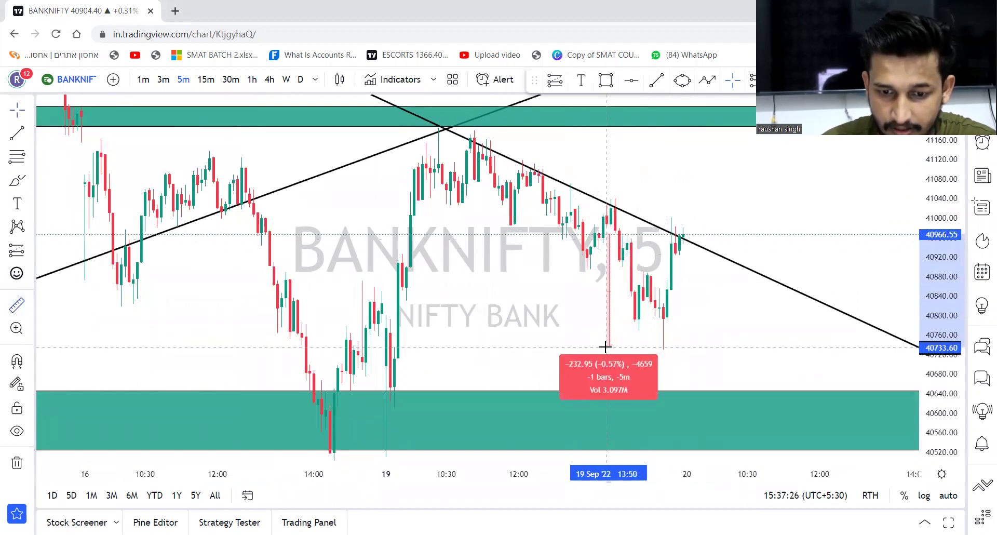
pyautogui.click(754, 332)
pyautogui.moveTo(754, 331); pyautogui.dragTo(746, 350)
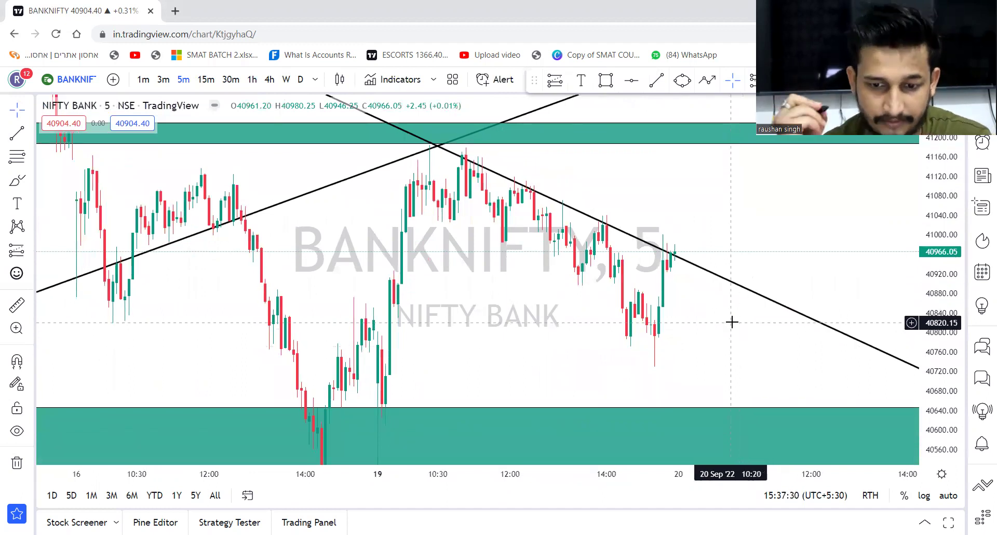
pyautogui.moveTo(782, 229); pyautogui.dragTo(781, 253)
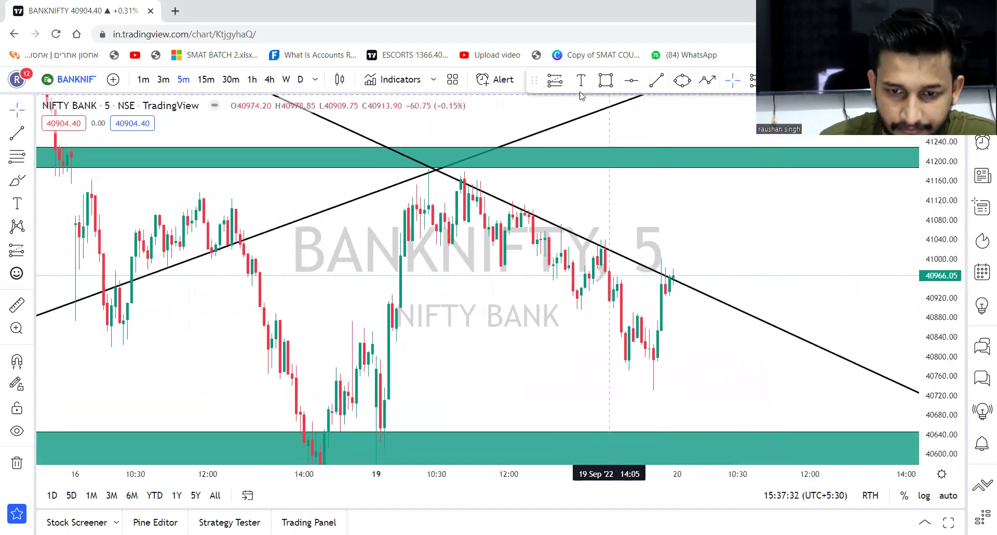
# Step: On the 1-hour timeframe, narrow the lower green zone to 40,528.65–40,585.65 and move its starting edge to 09 Sep '22
pyautogui.click(606, 81)
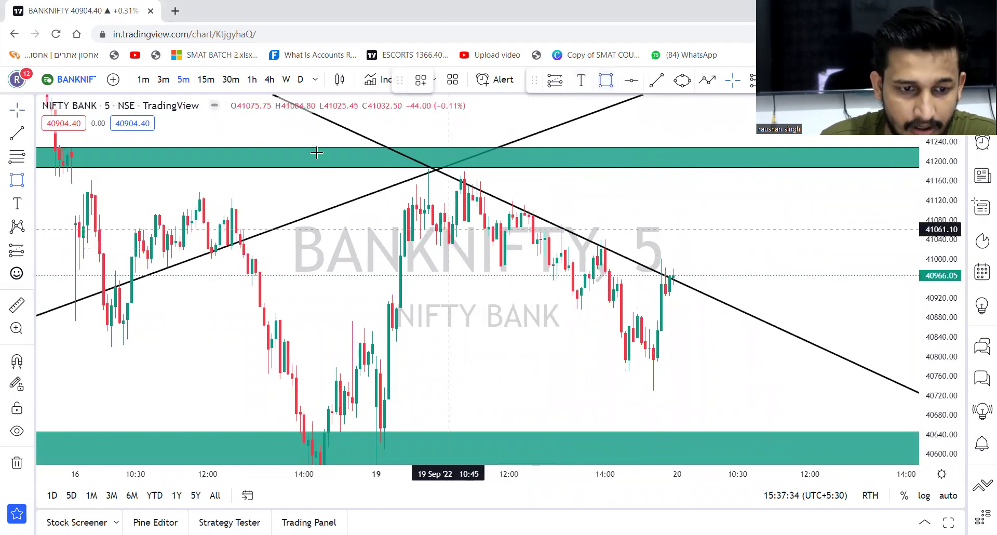
pyautogui.click(205, 79)
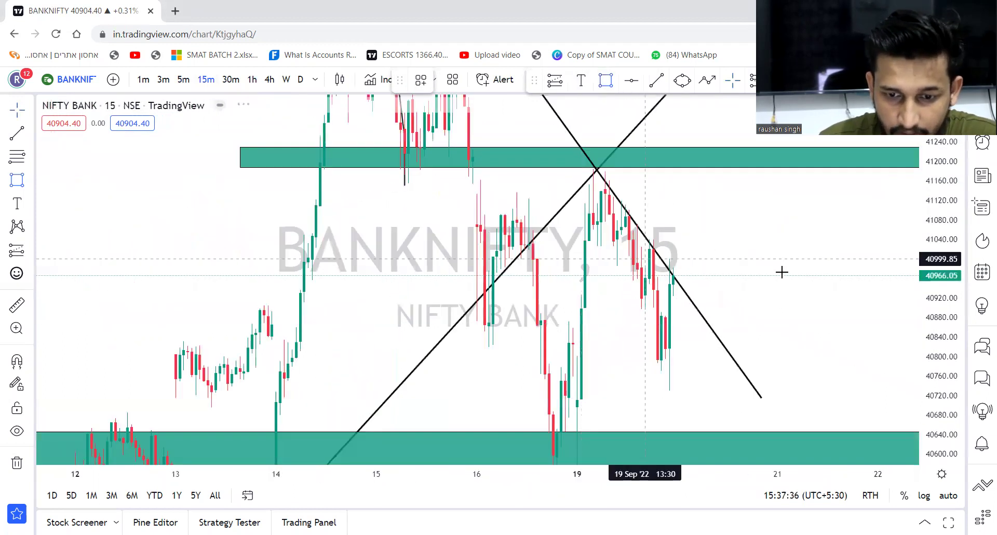
pyautogui.moveTo(926, 220); pyautogui.dragTo(927, 244)
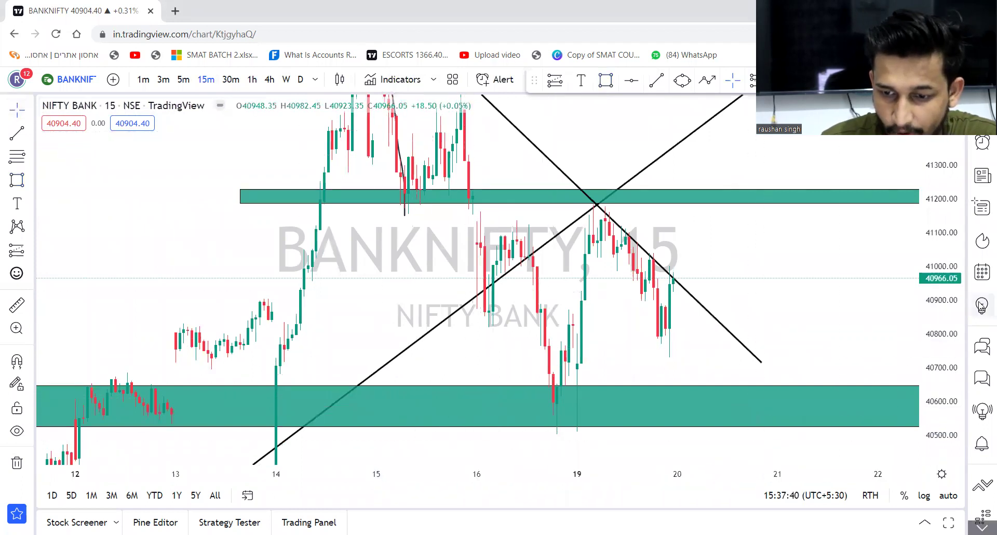
pyautogui.click(251, 81)
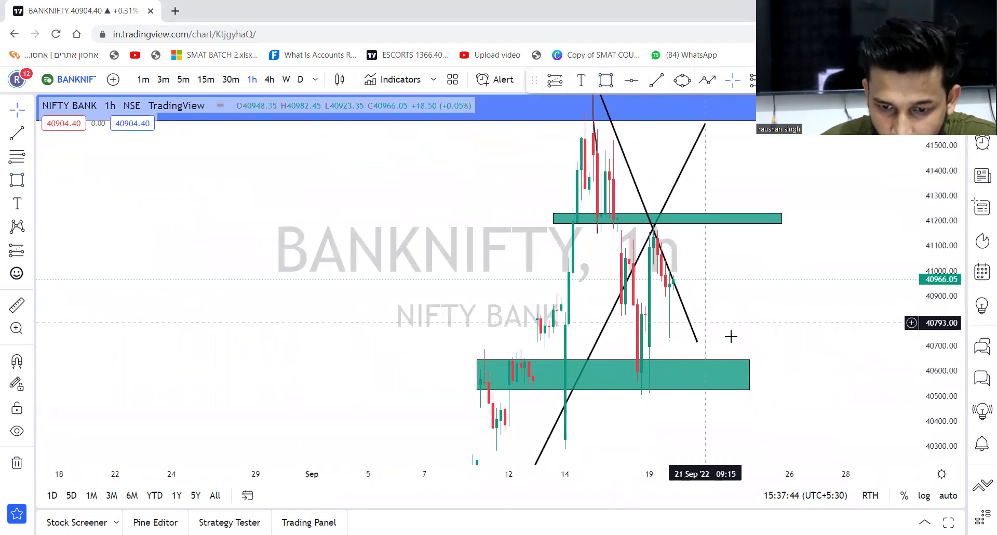
pyautogui.moveTo(749, 359); pyautogui.dragTo(749, 373)
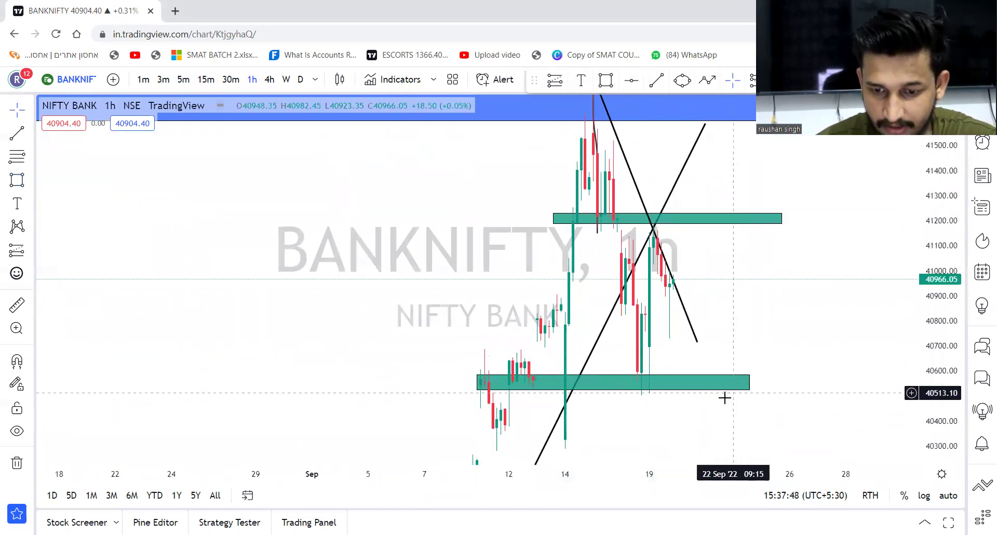
pyautogui.moveTo(476, 389); pyautogui.dragTo(480, 388)
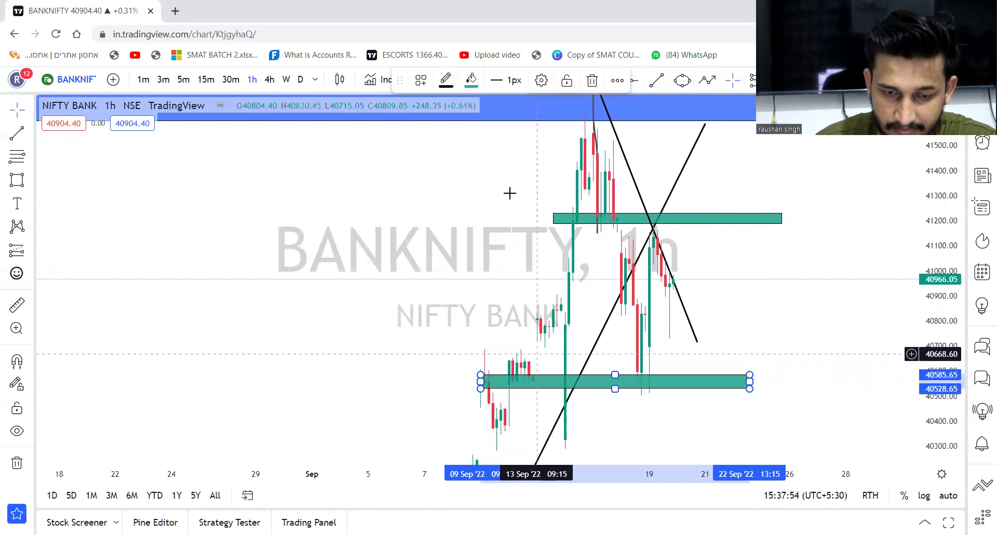
# Step: Draw a thin green rectangle just above the lower green zone, at about 40,640, starting from 09 Sep '22 09:15
pyautogui.click(629, 127)
pyautogui.click(604, 80)
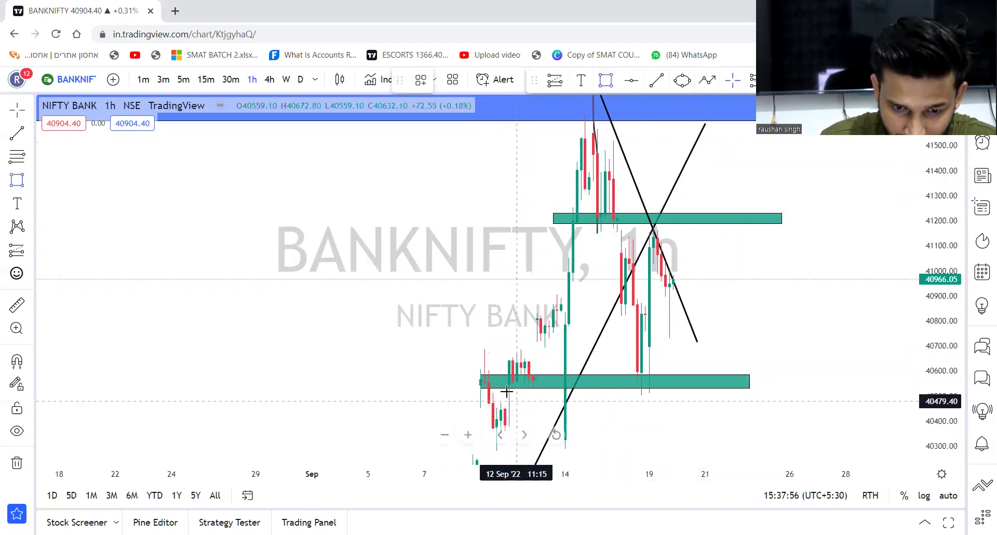
pyautogui.click(480, 363)
pyautogui.click(705, 364)
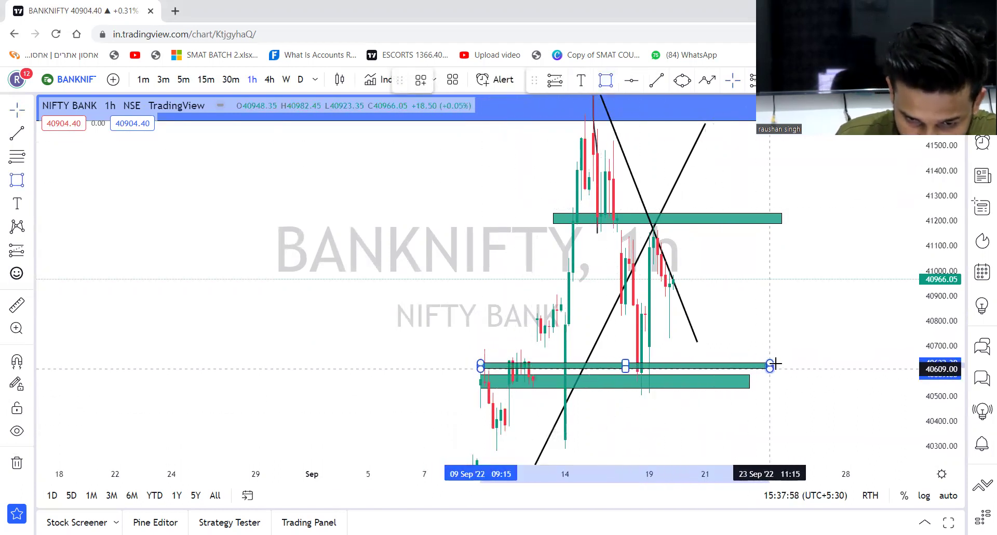
pyautogui.click(757, 299)
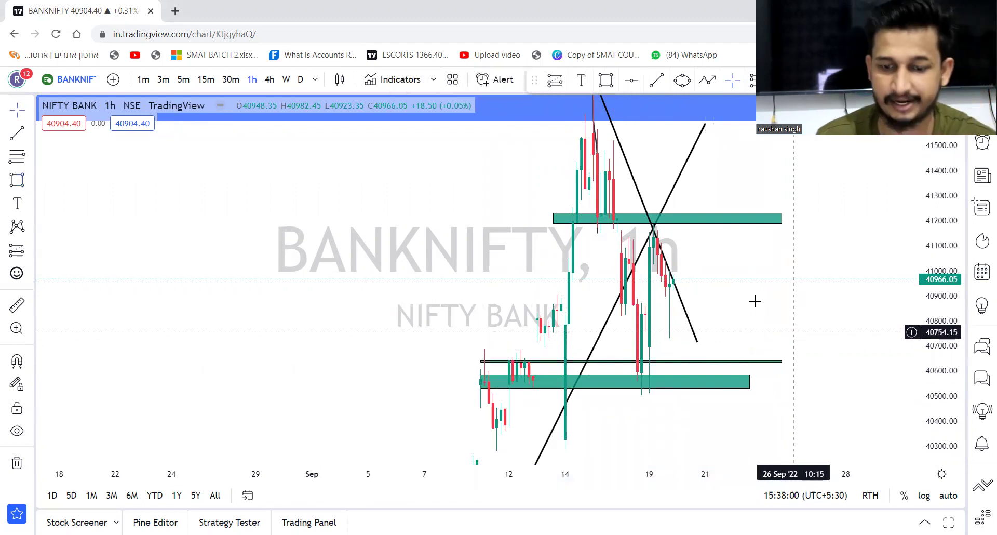
# Step: On the 15-minute timeframe, draw a thin green zone at 40,986.30–40,999.40 from 16 Sep '22 10:00 to 20 Sep '22 10:45
pyautogui.click(206, 81)
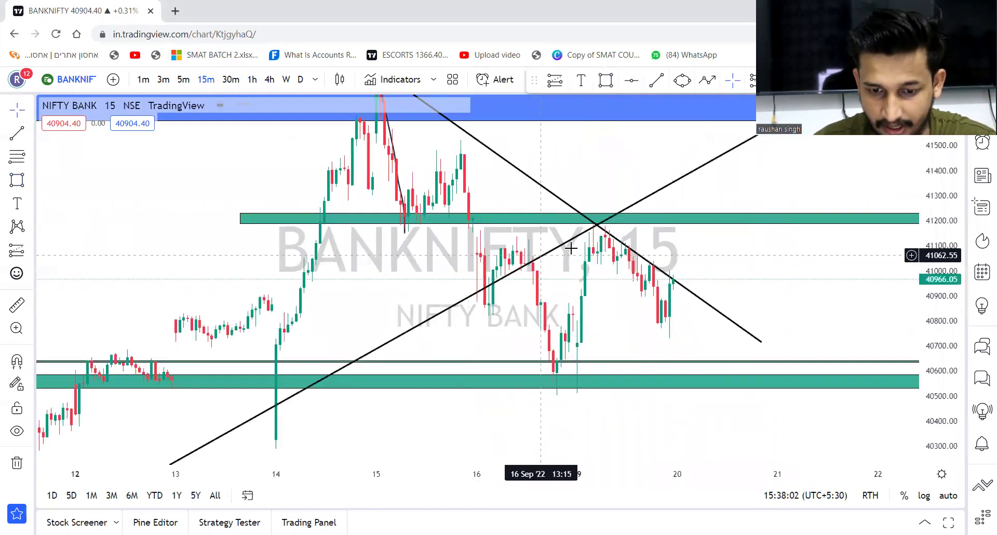
pyautogui.moveTo(932, 445); pyautogui.dragTo(930, 347)
pyautogui.scroll(4, 456, 438)
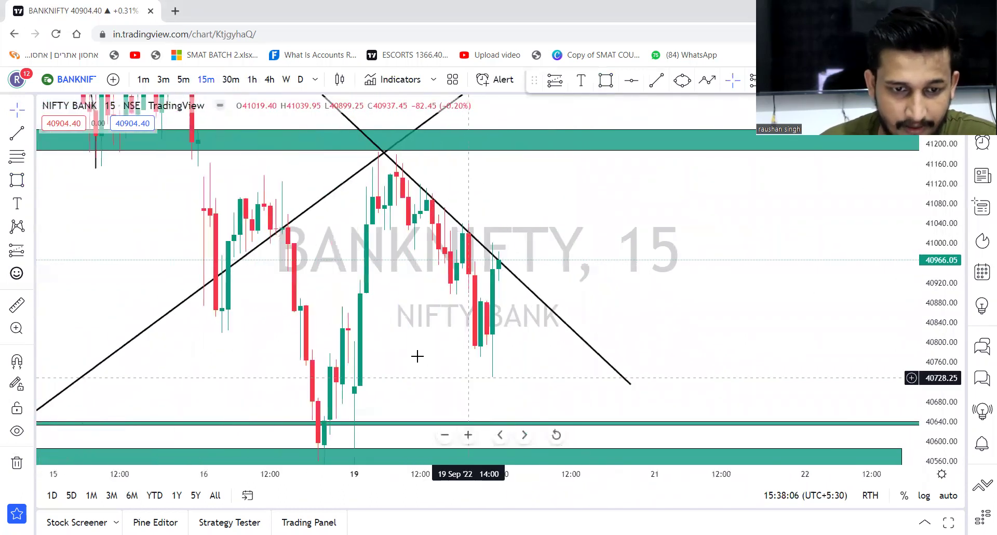
pyautogui.moveTo(620, 222); pyautogui.dragTo(628, 261)
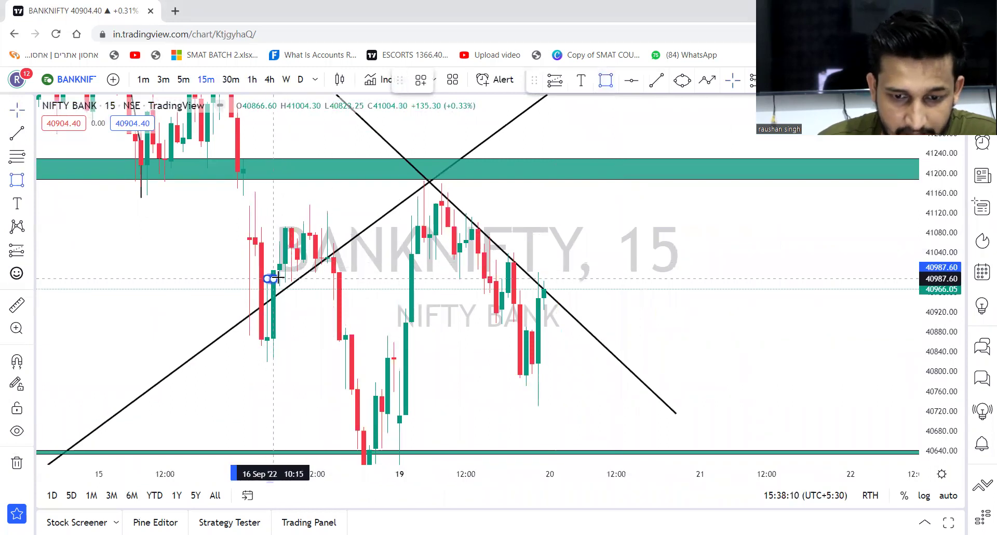
pyautogui.moveTo(267, 279); pyautogui.dragTo(586, 273)
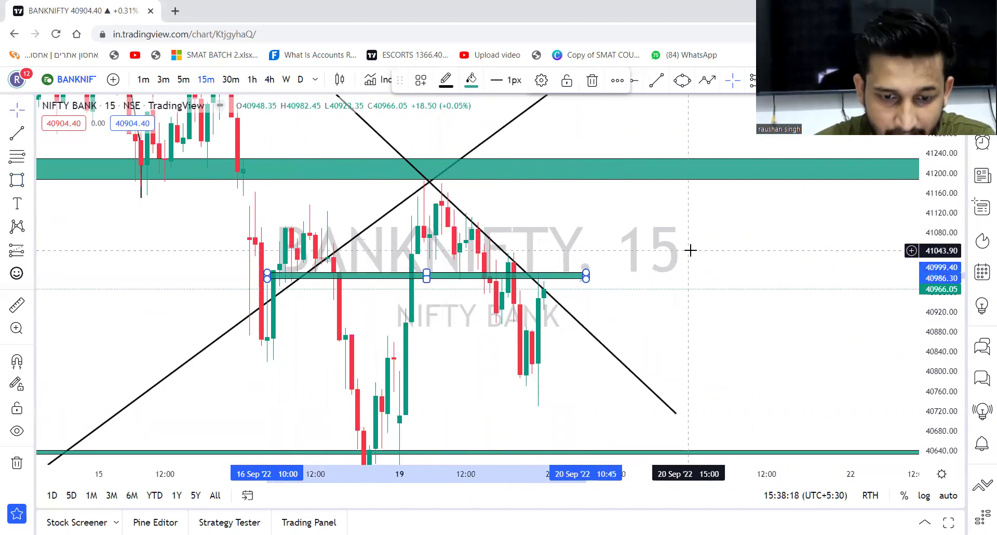
# Step: Draw an arrow path dipping to about 40,776, rising to the thin zone near 41,000, and falling to about 40,647 on 20 Sep '22 11:15
pyautogui.moveTo(618, 354); pyautogui.dragTo(641, 332)
pyautogui.moveTo(941, 213); pyautogui.dragTo(941, 295)
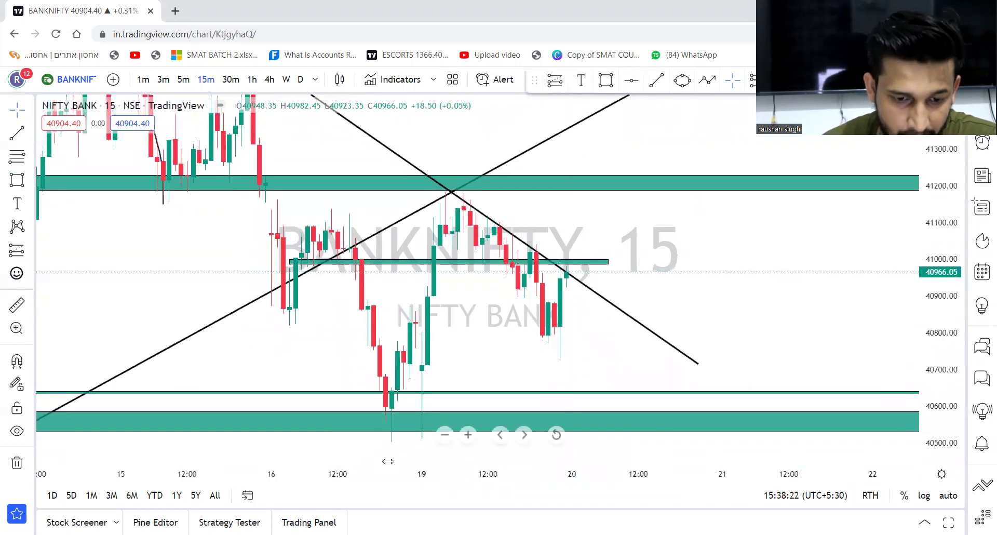
pyautogui.click(468, 435)
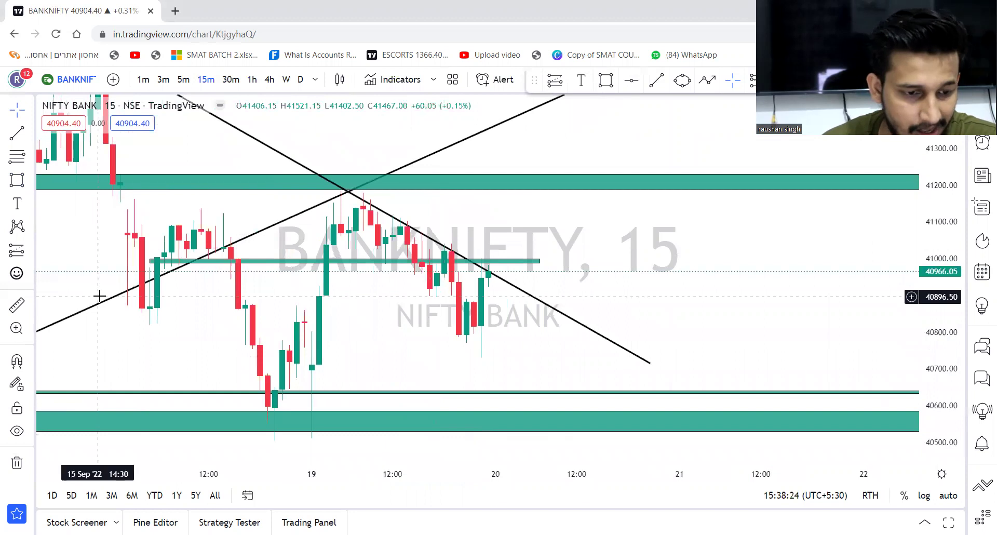
pyautogui.click(718, 82)
pyautogui.click(466, 268)
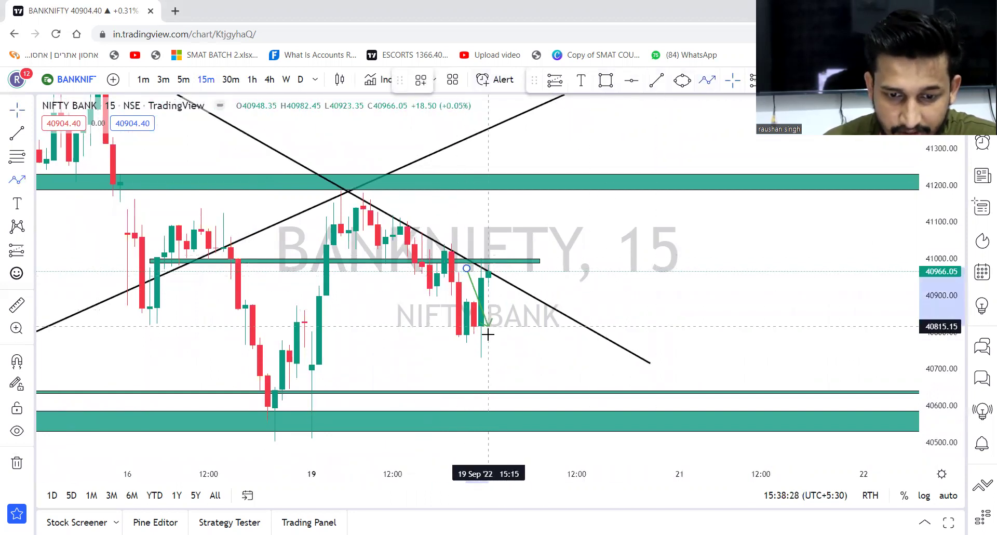
pyautogui.click(482, 338)
pyautogui.click(525, 259)
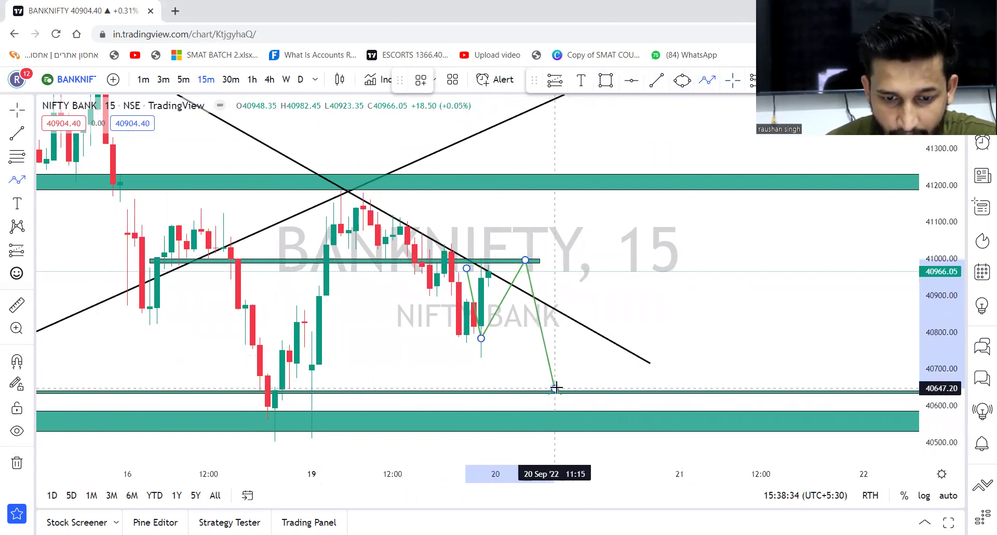
pyautogui.doubleClick(556, 387)
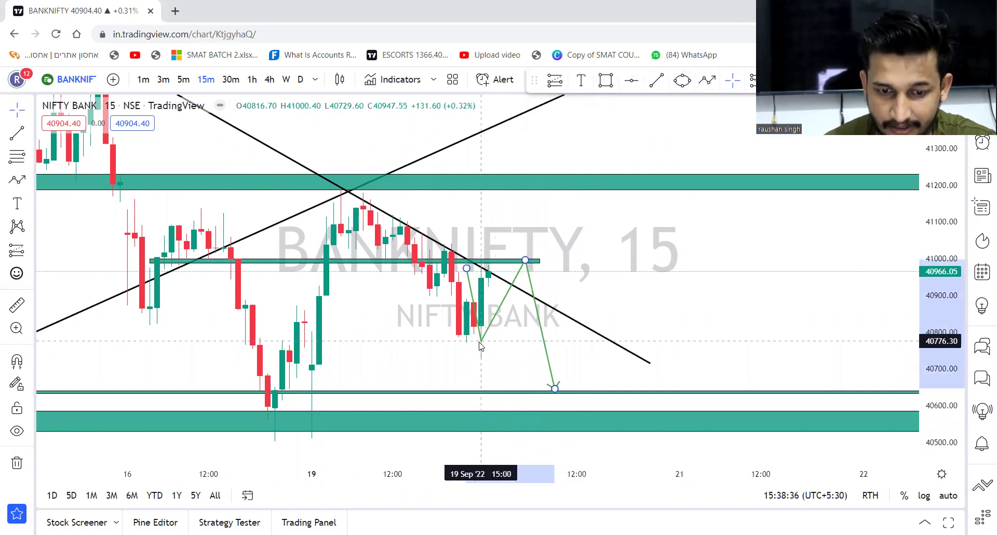
pyautogui.click(500, 359)
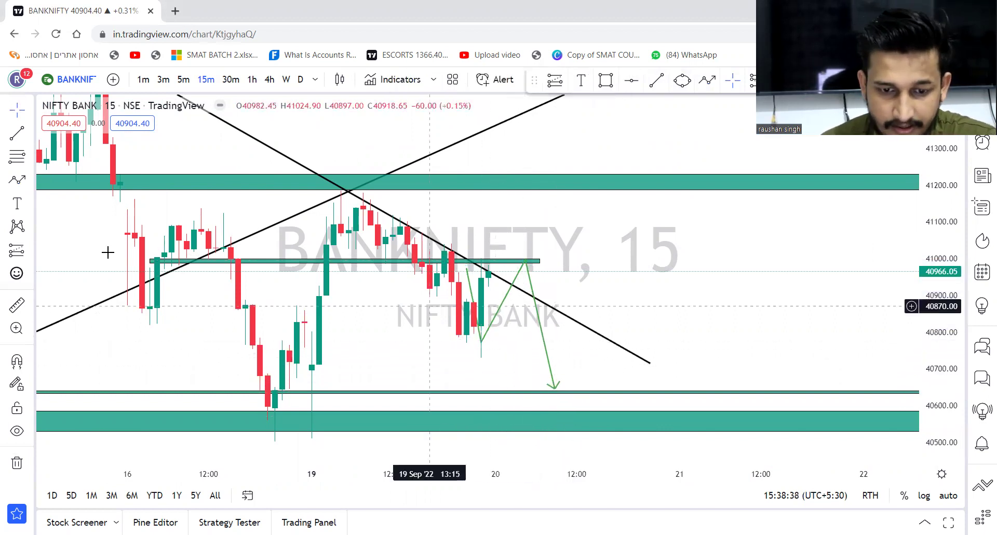
# Step: Try a short position from 40,868.20 with stop 40,940.70 and target 40,634.85, and delete it; undo the accidental move of the lower green zone
pyautogui.click(30, 251)
pyautogui.click(62, 277)
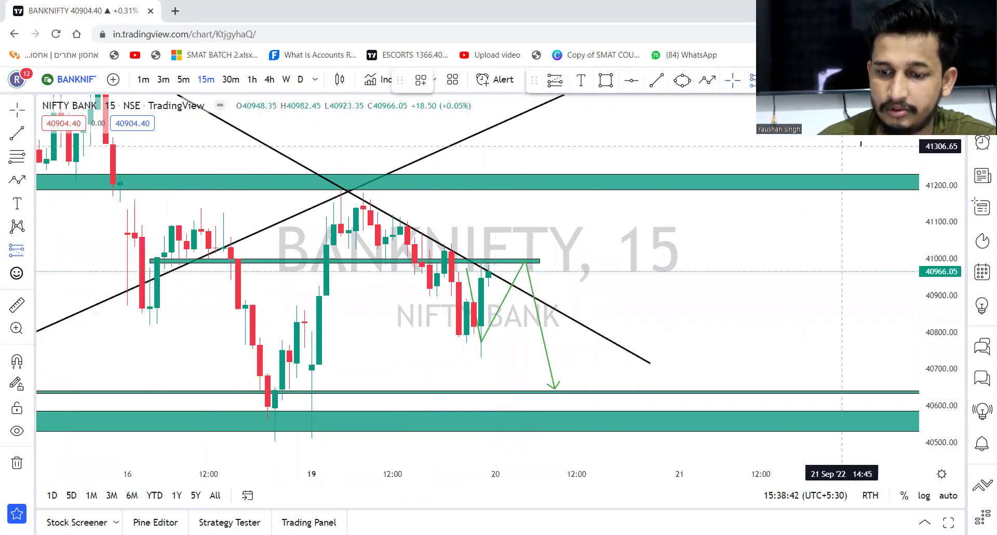
pyautogui.click(516, 307)
pyautogui.moveTo(518, 232); pyautogui.dragTo(518, 281)
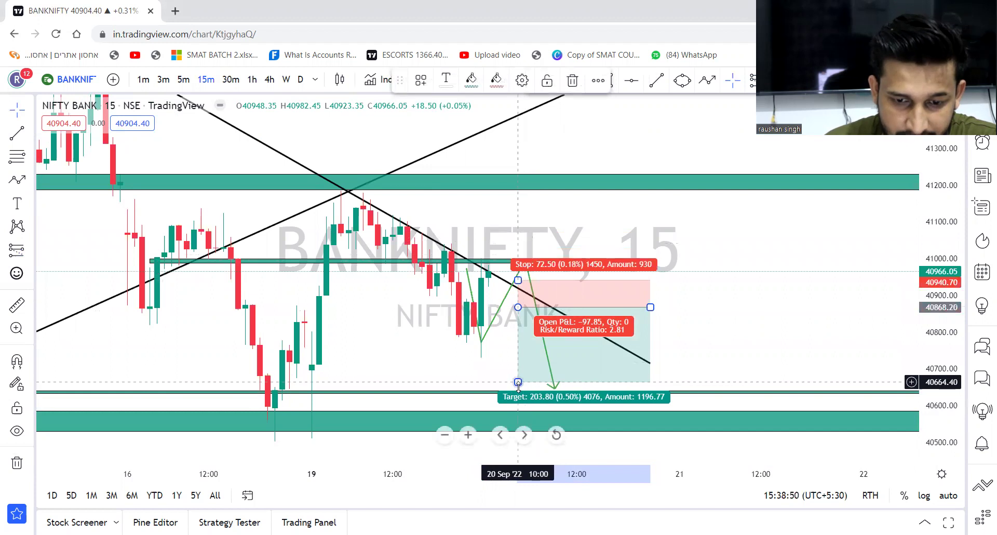
pyautogui.moveTo(517, 382); pyautogui.dragTo(518, 392)
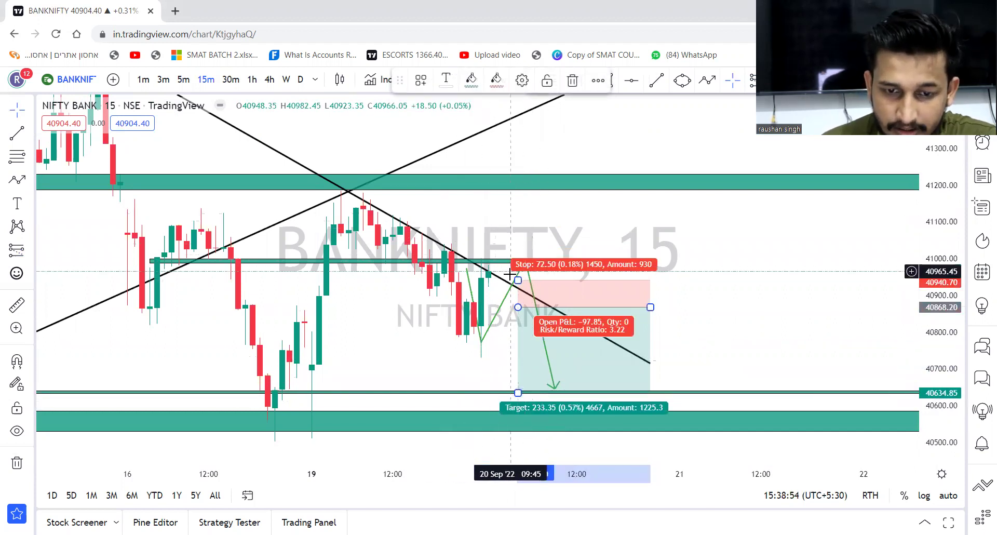
pyautogui.click(572, 80)
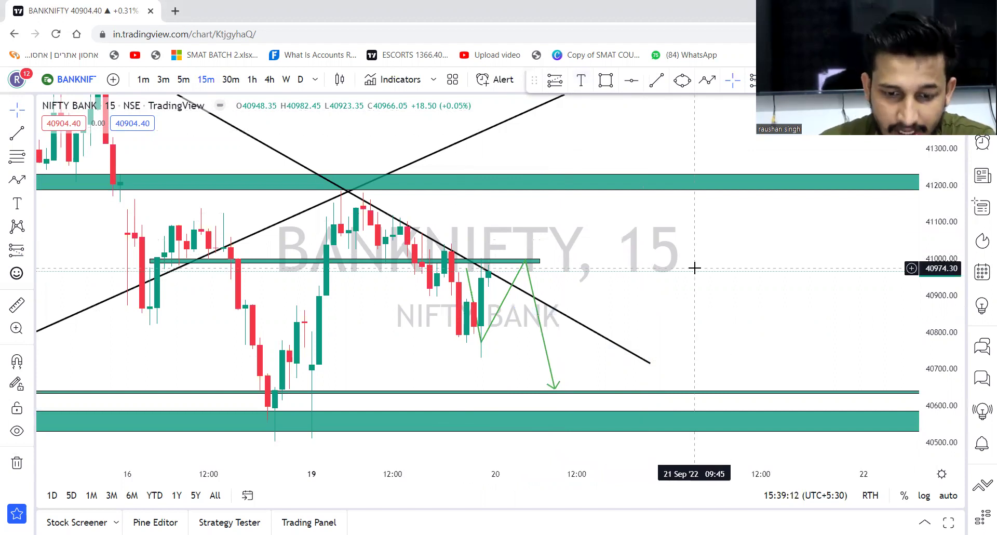
pyautogui.moveTo(524, 412); pyautogui.dragTo(580, 345)
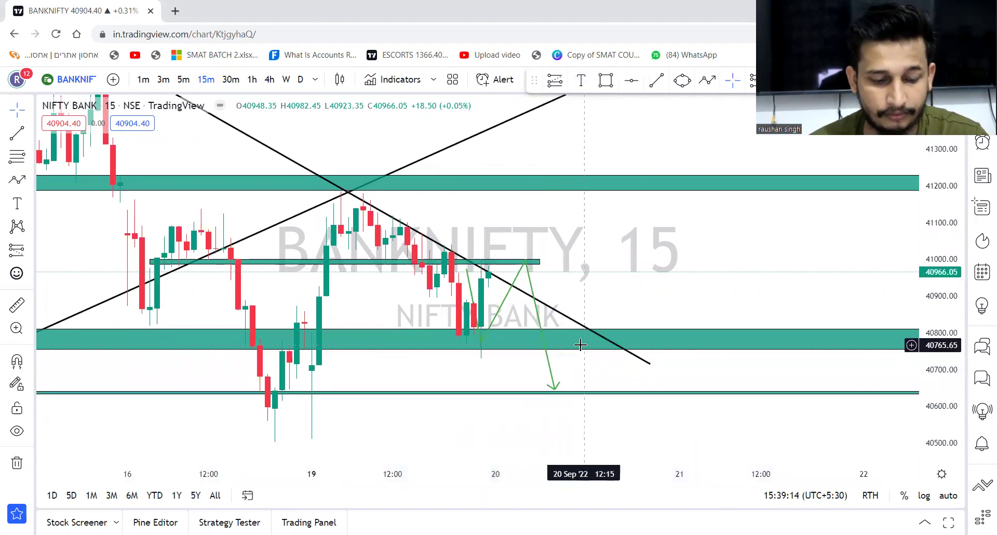
pyautogui.hotkey('ctrl', 'z')
# Step: Draw a second arrow path from just above the lower thin zone down into the lower green zone and up to about 40,950
pyautogui.moveTo(660, 280); pyautogui.dragTo(697, 231)
pyautogui.moveTo(940, 262); pyautogui.dragTo(944, 326)
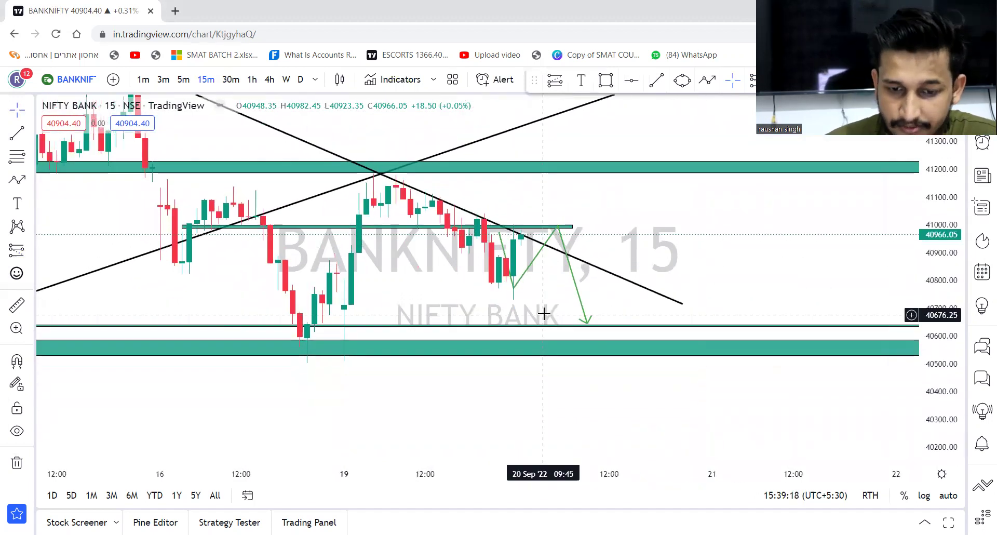
pyautogui.click(17, 179)
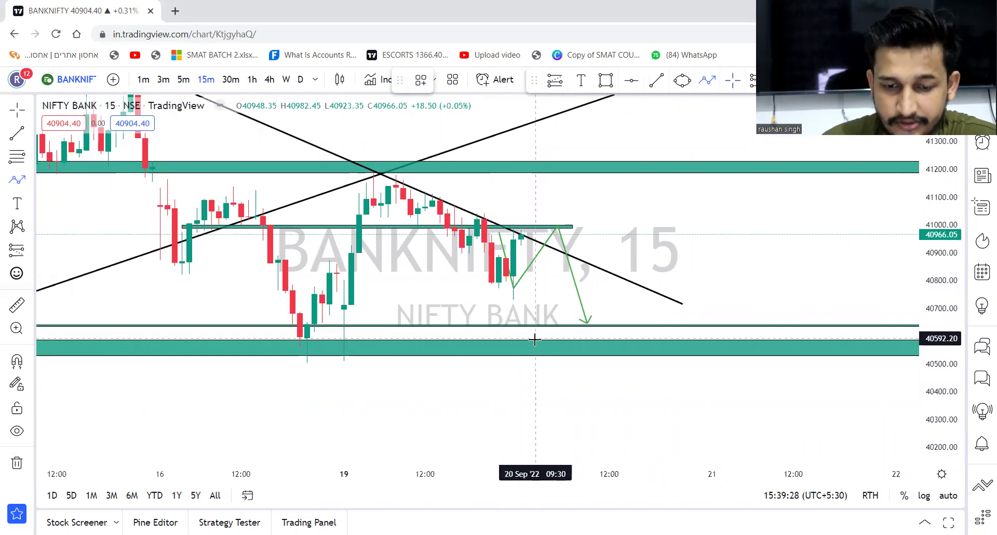
pyautogui.click(528, 320)
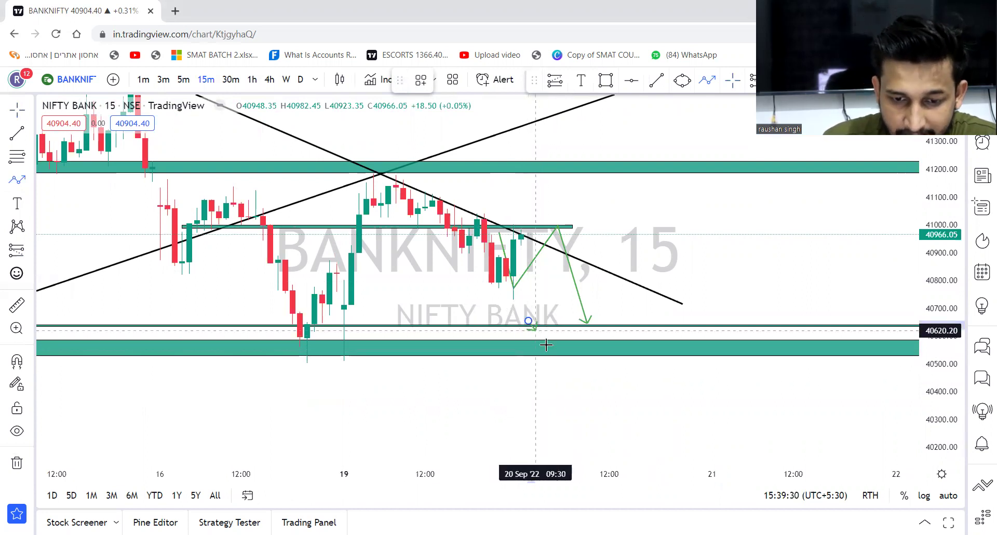
pyautogui.doubleClick(601, 238)
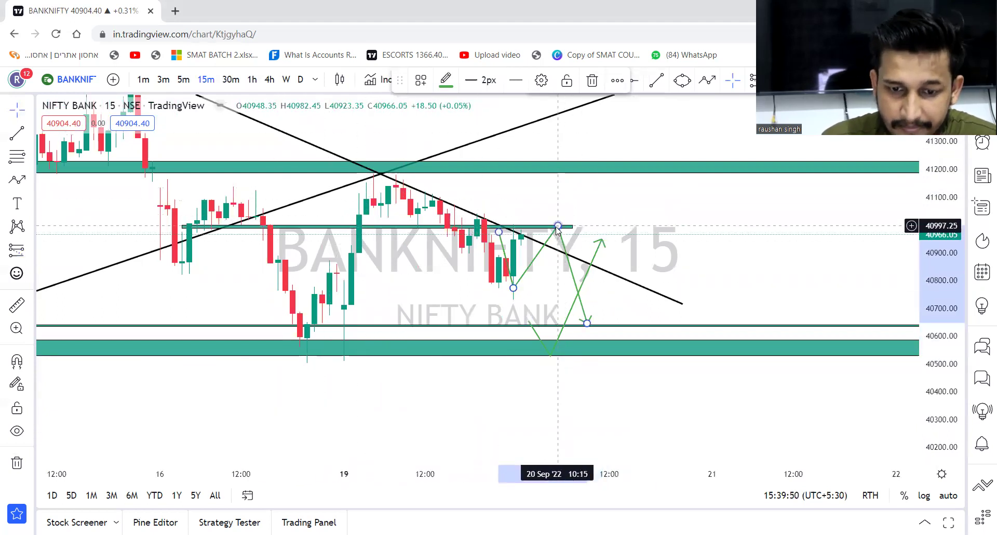
# Step: Change the line color of the first arrow path, the one ending downward, to red
pyautogui.click(445, 80)
pyautogui.click(446, 125)
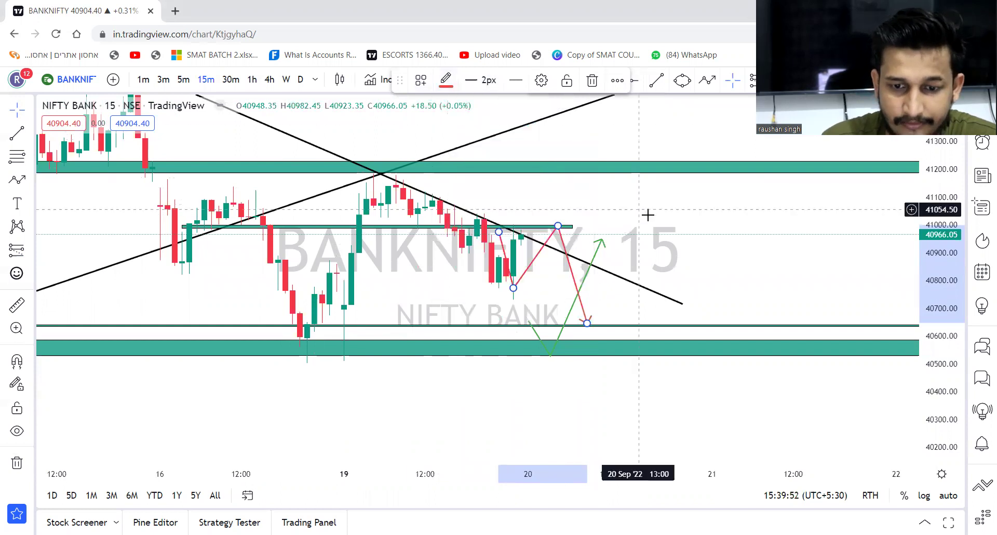
pyautogui.click(669, 240)
# Step: Draw a red path from the last candle that retests the 41,000 zone, peaks at the upper green zone, and falls to about 40,557 at 20 Sep '22 13:45
pyautogui.moveTo(671, 237); pyautogui.dragTo(711, 243)
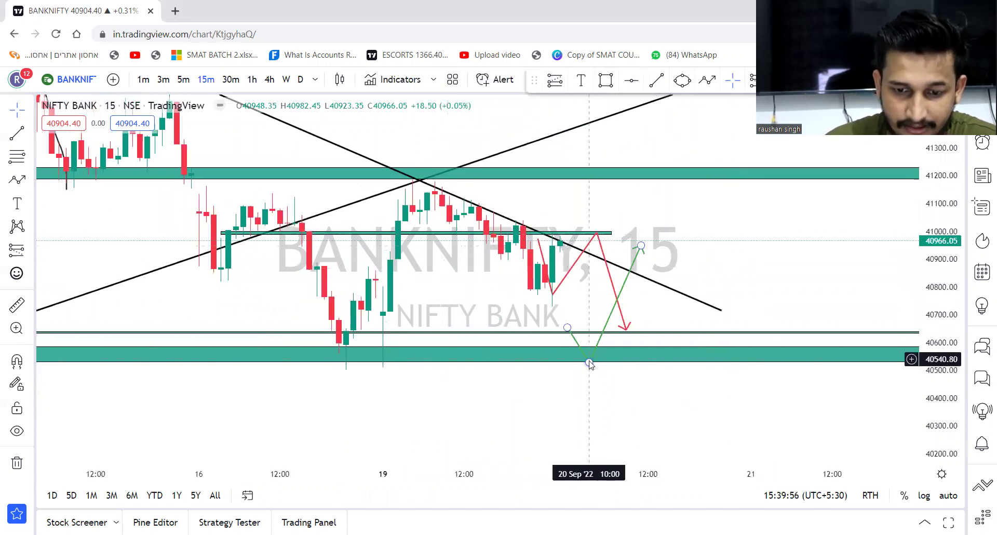
pyautogui.moveTo(529, 307); pyautogui.dragTo(513, 262)
pyautogui.click(17, 180)
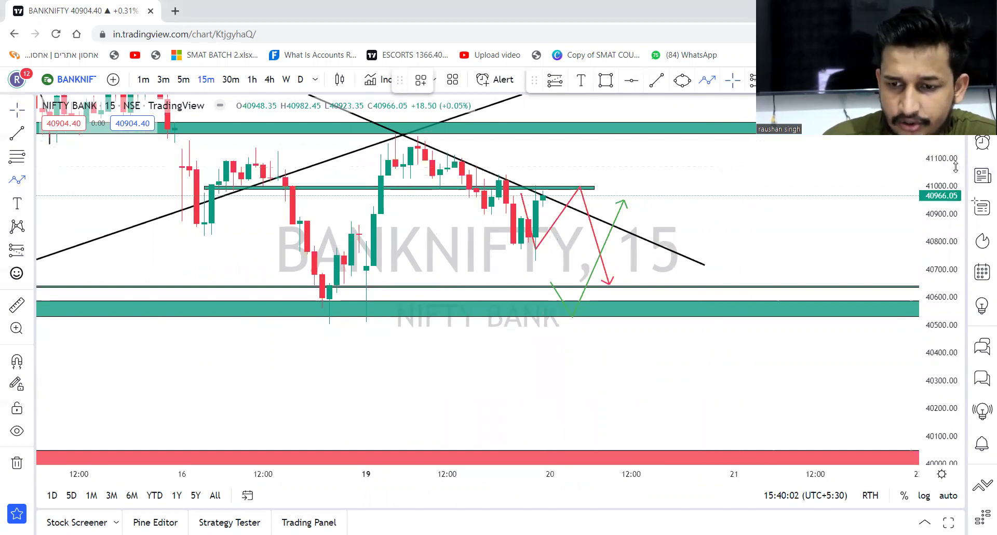
pyautogui.moveTo(954, 167); pyautogui.dragTo(954, 227)
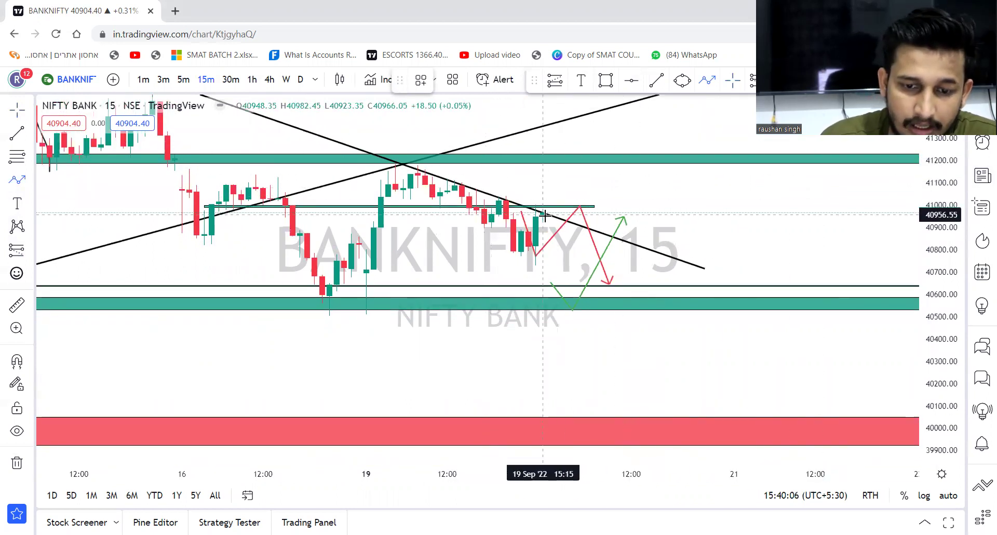
pyautogui.click(557, 193)
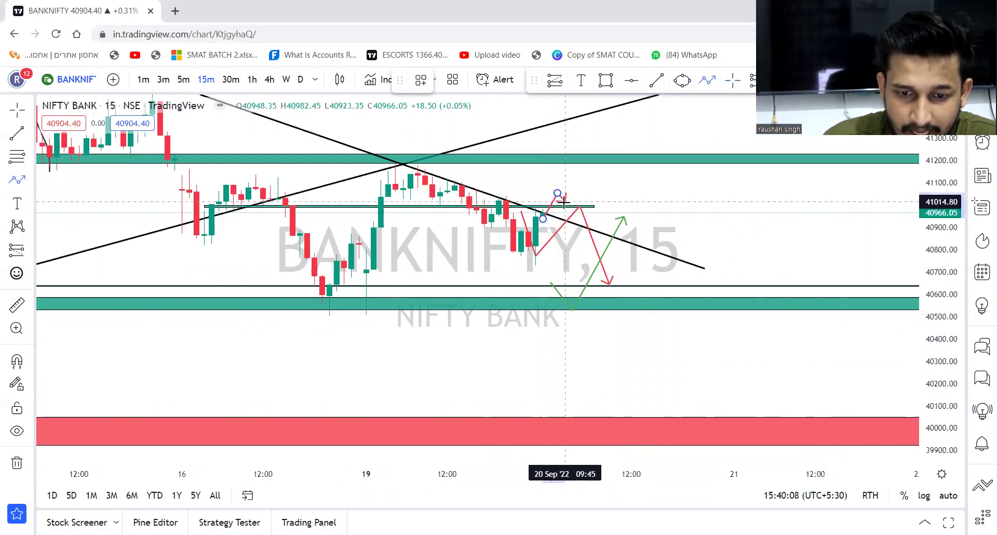
pyautogui.click(565, 206)
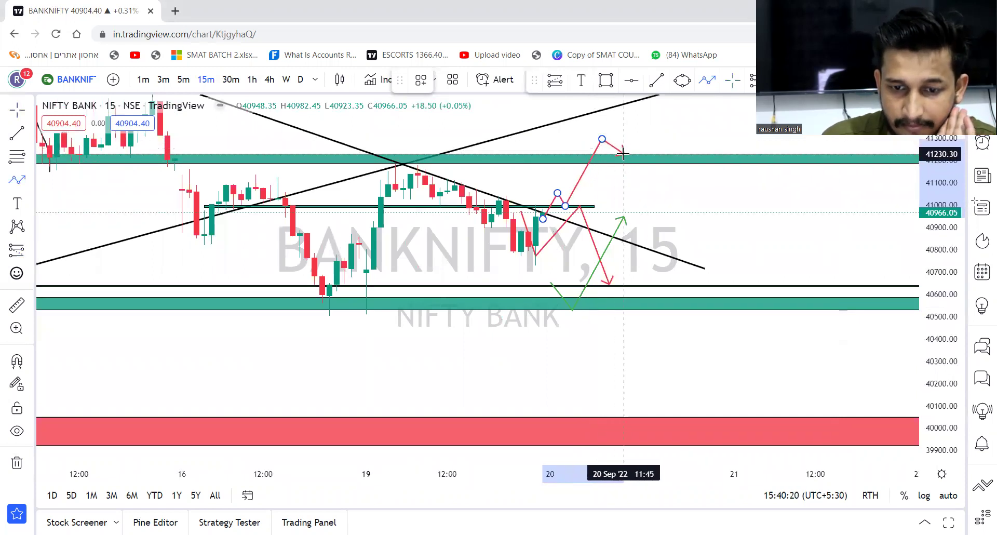
pyautogui.click(660, 253)
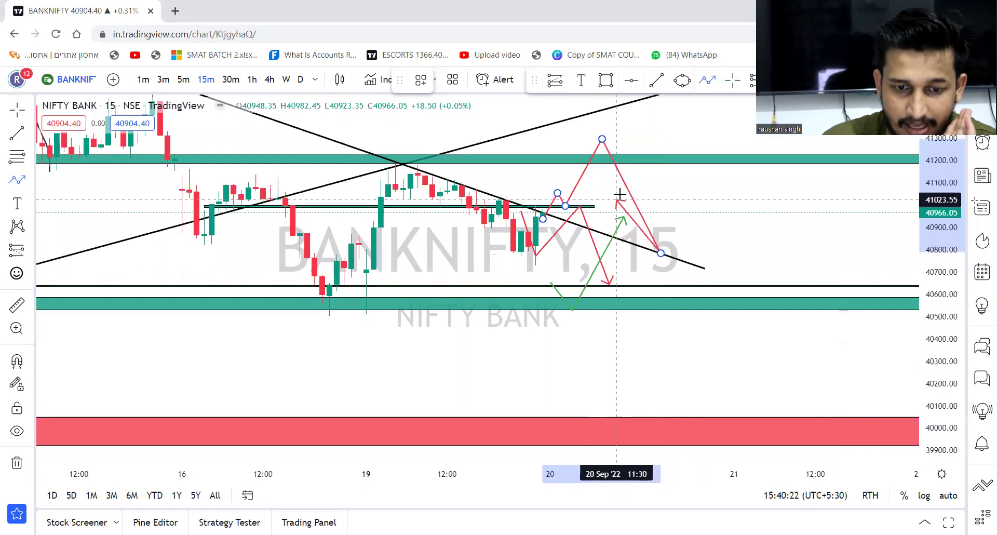
pyautogui.click(683, 286)
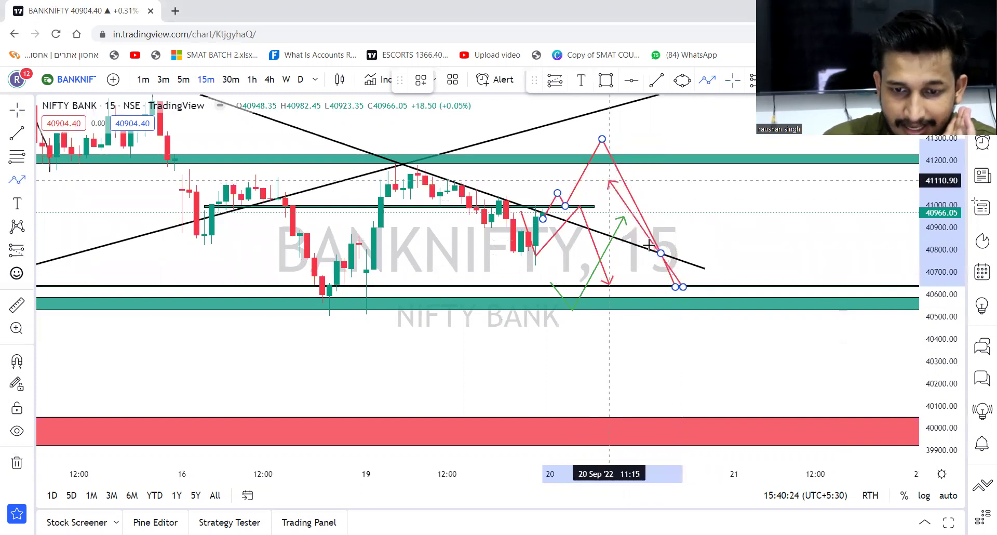
pyautogui.click(675, 291)
pyautogui.click(682, 294)
pyautogui.doubleClick(681, 303)
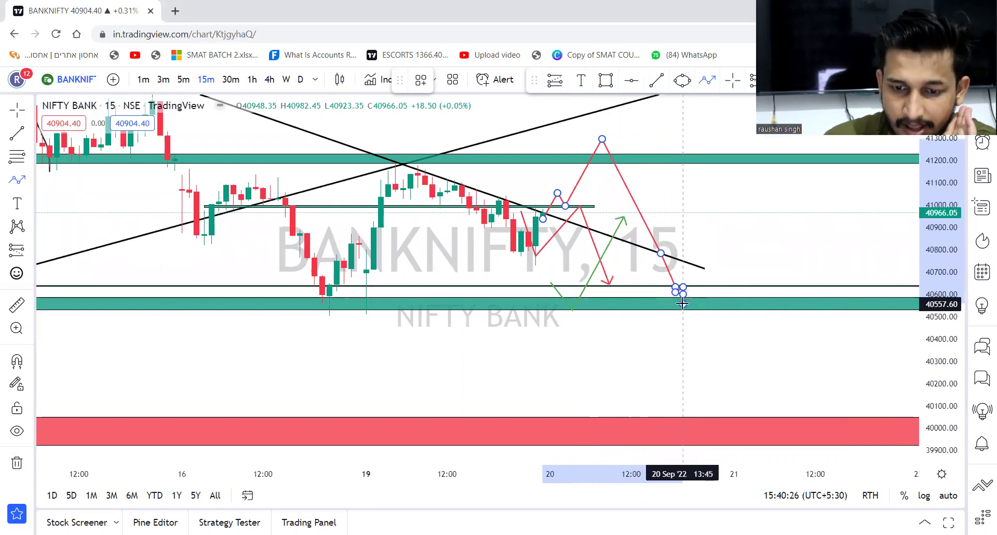
pyautogui.click(604, 153)
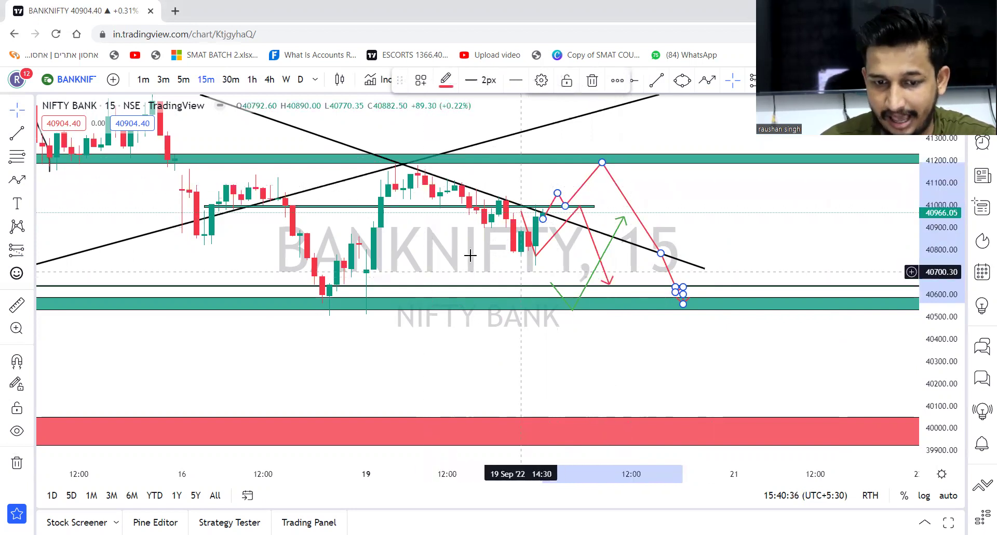
# Step: Draw a path from the last candle up to about 41,300, back to the upper green zone, and up to about 41,570
pyautogui.moveTo(467, 253); pyautogui.dragTo(460, 283)
pyautogui.click(17, 180)
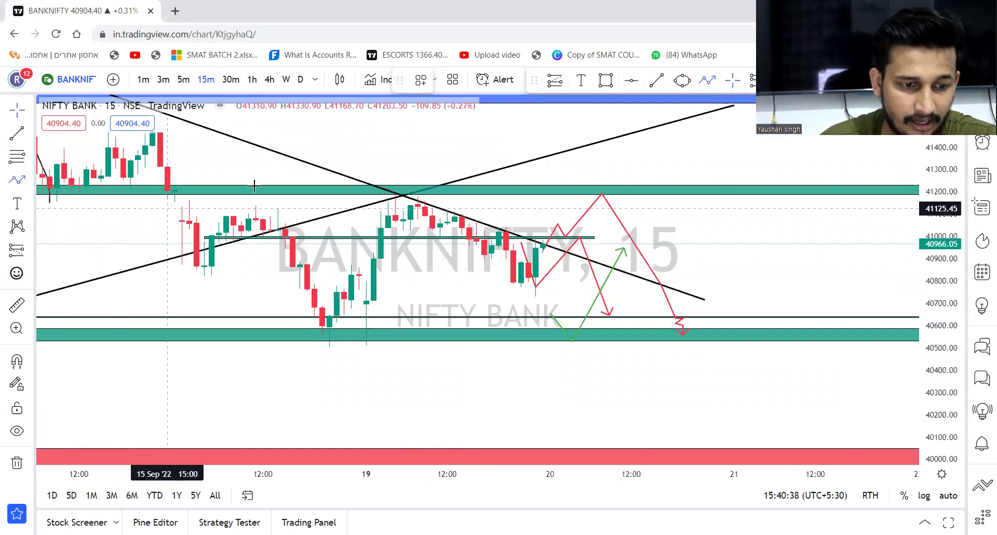
pyautogui.click(535, 240)
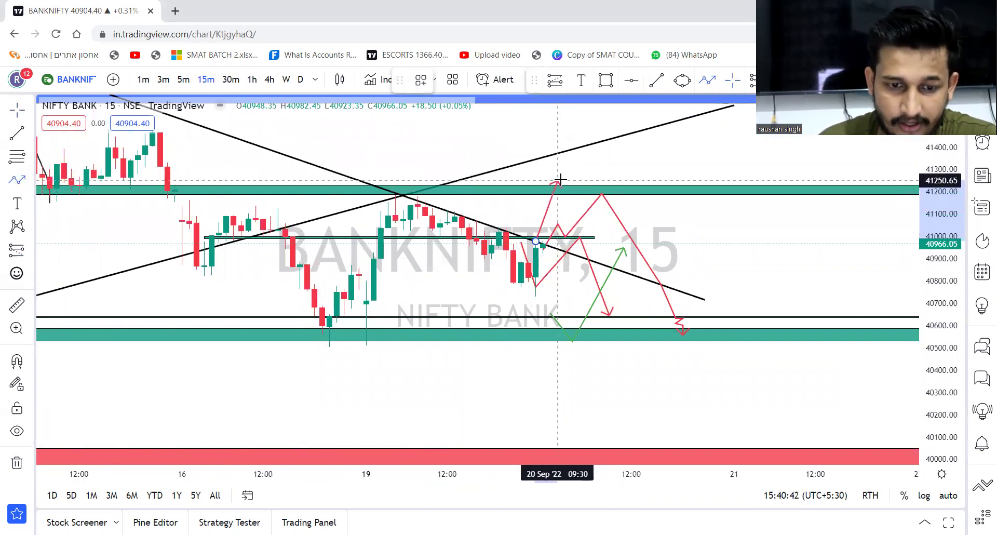
pyautogui.click(585, 187)
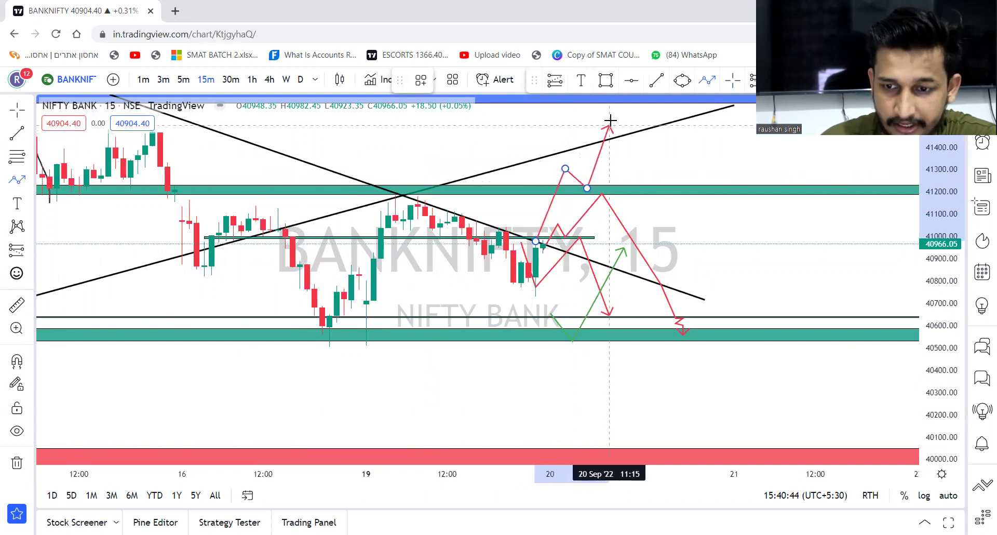
pyautogui.click(615, 107)
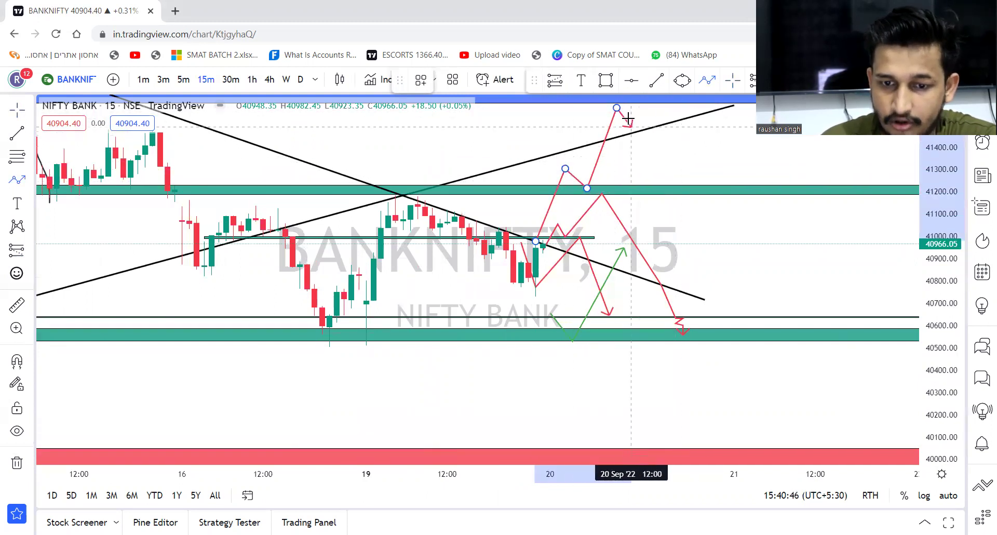
pyautogui.click(617, 107)
# Step: Change the line color of the new upward path toward the blue zone to green
pyautogui.moveTo(669, 118); pyautogui.dragTo(659, 194)
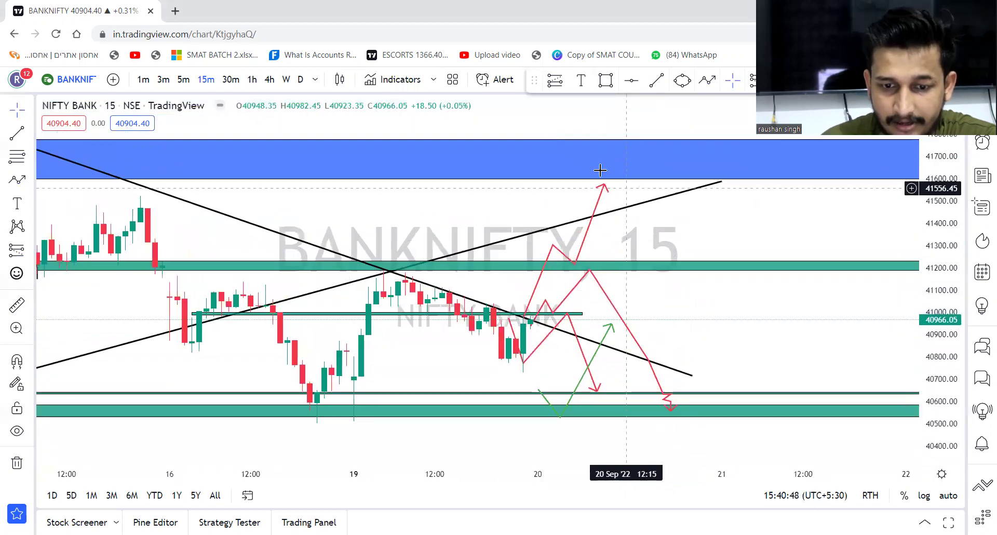
pyautogui.click(598, 197)
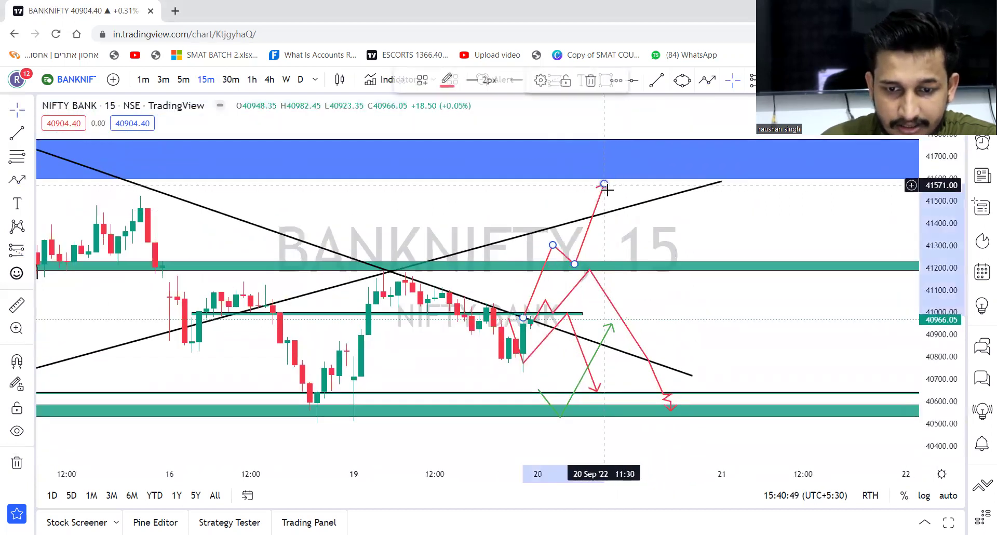
pyautogui.click(446, 79)
pyautogui.click(489, 127)
pyautogui.moveTo(390, 204); pyautogui.dragTo(487, 176)
pyautogui.moveTo(549, 210); pyautogui.dragTo(522, 178)
pyautogui.moveTo(790, 291); pyautogui.dragTo(753, 268)
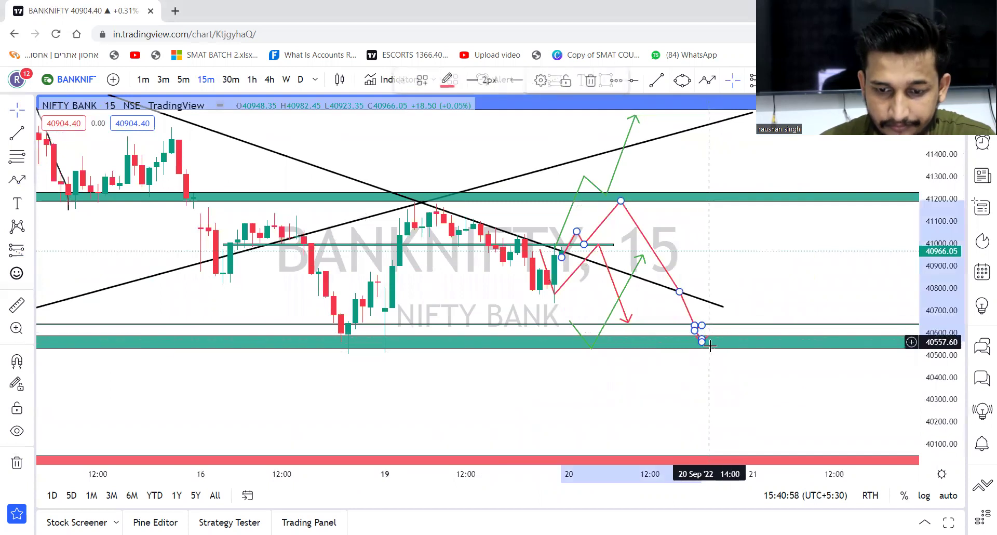
pyautogui.moveTo(800, 264); pyautogui.dragTo(790, 251)
# Step: Switch the chart to the 1-hour timeframe and delete the short black curve descending from the swing high in the blue zone
pyautogui.click(251, 79)
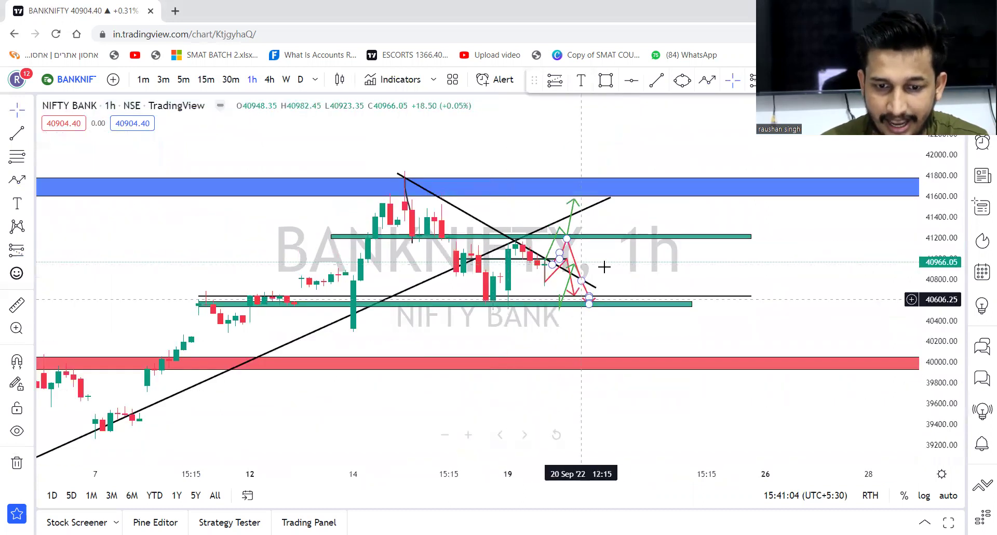
pyautogui.moveTo(667, 266); pyautogui.dragTo(734, 256)
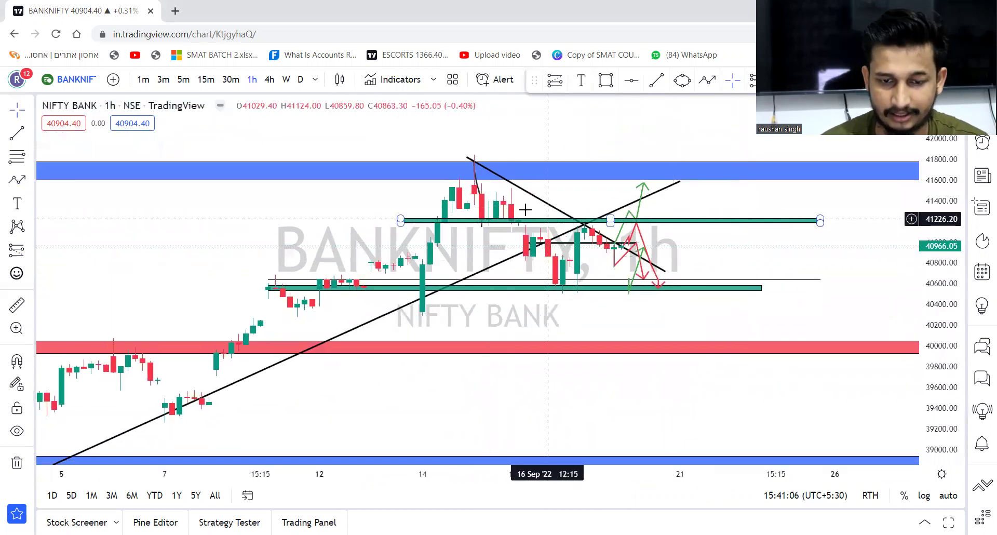
pyautogui.click(478, 189)
pyautogui.press('Delete')
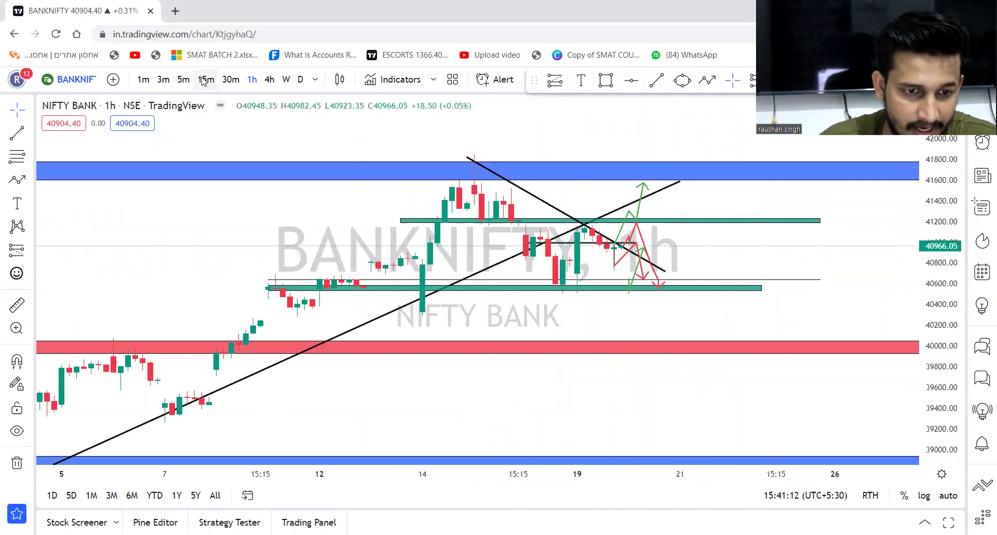
# Step: Find the Moving Average Exponential indicator and add it to the chart twice
pyautogui.click(389, 79)
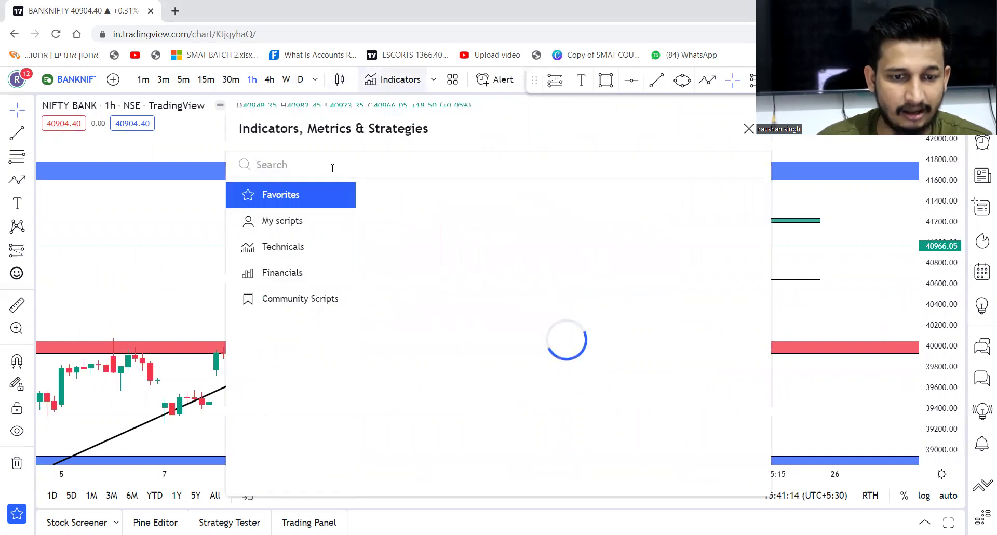
pyautogui.write('MOVI')
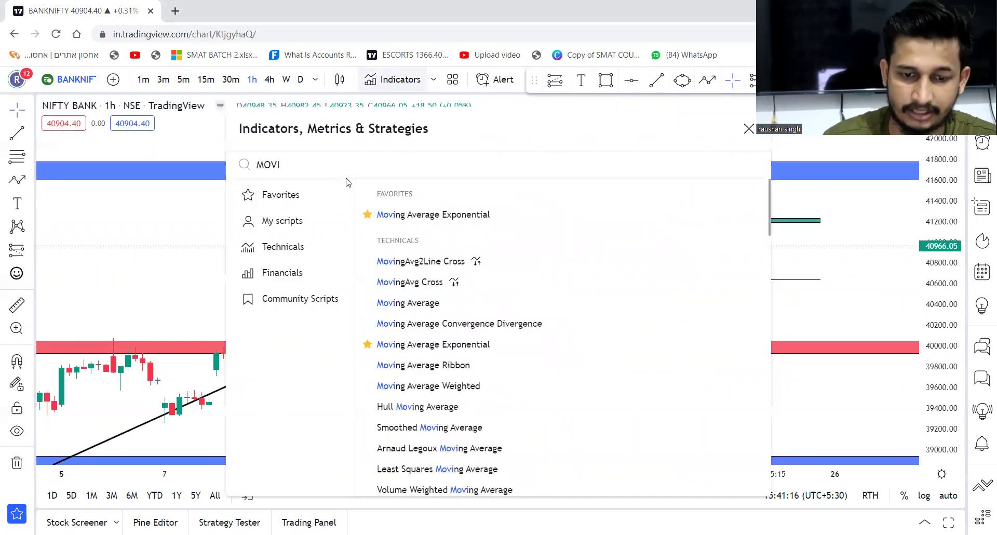
pyautogui.click(436, 215)
pyautogui.press('Escape')
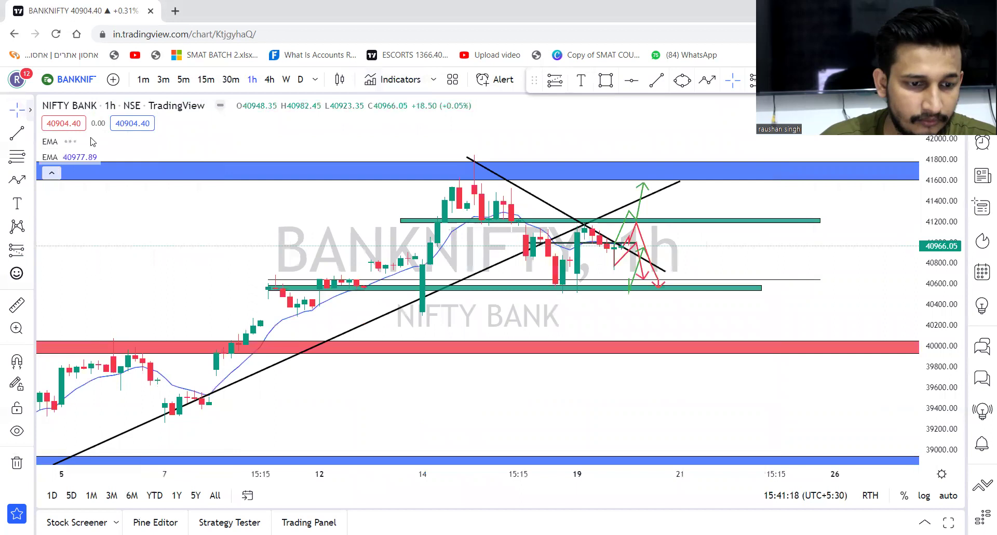
# Step: Set the first EMA's length to 50 and style its line red with the second thickness option
pyautogui.click(88, 142)
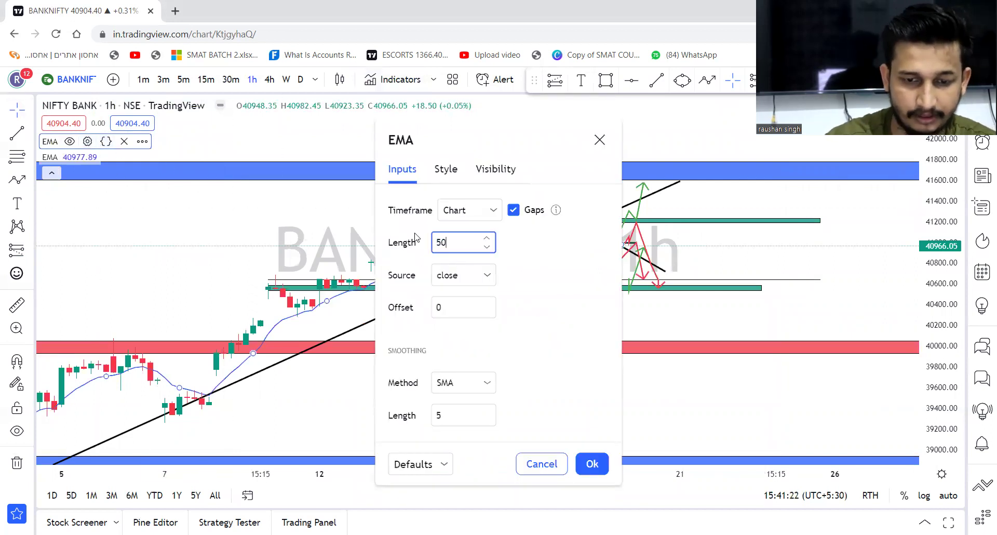
pyautogui.click(477, 210)
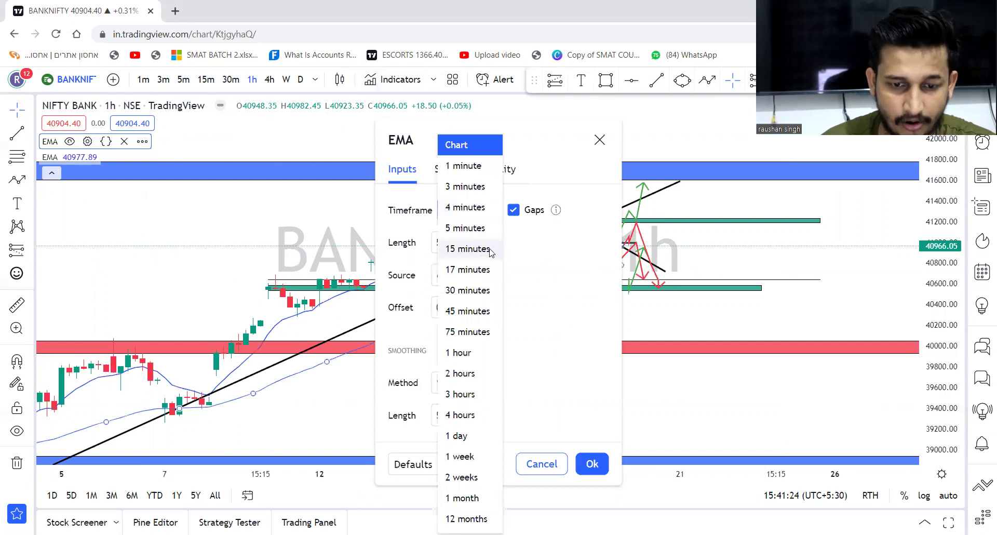
pyautogui.press('Escape')
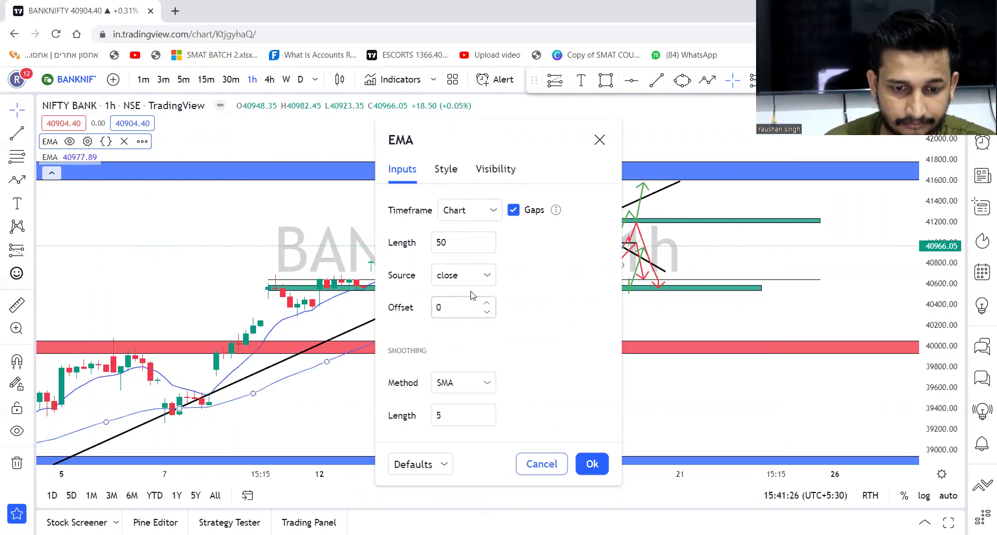
pyautogui.click(445, 169)
pyautogui.click(503, 210)
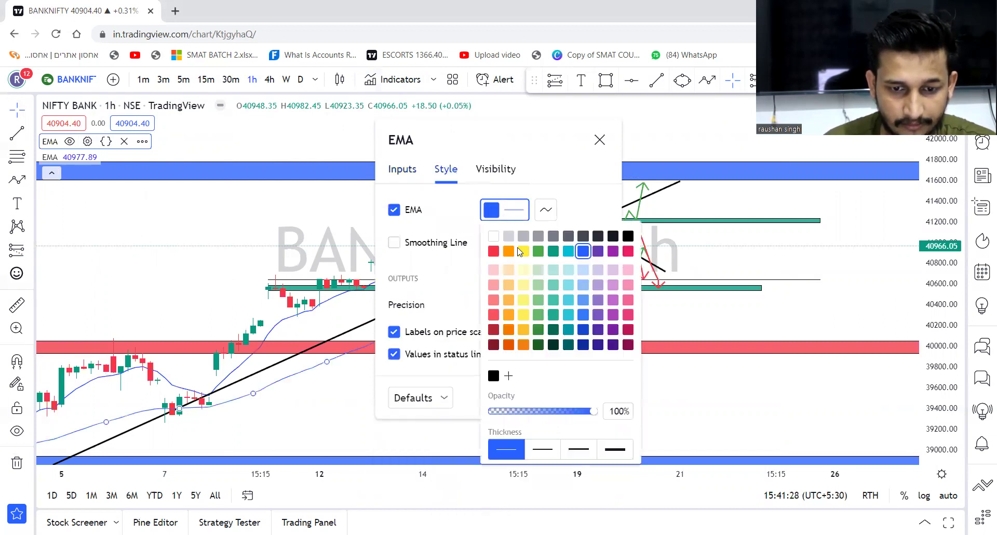
pyautogui.click(458, 374)
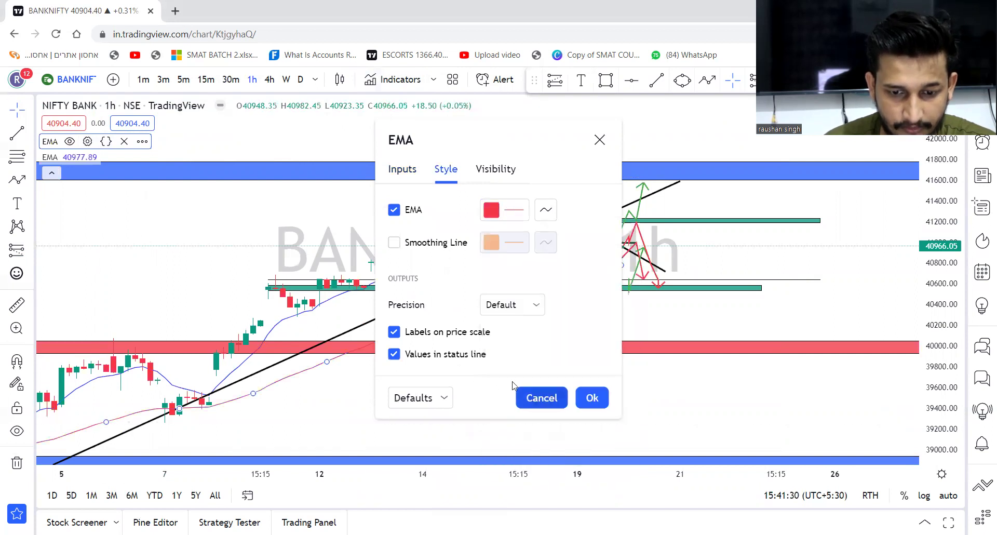
pyautogui.click(514, 217)
pyautogui.click(546, 452)
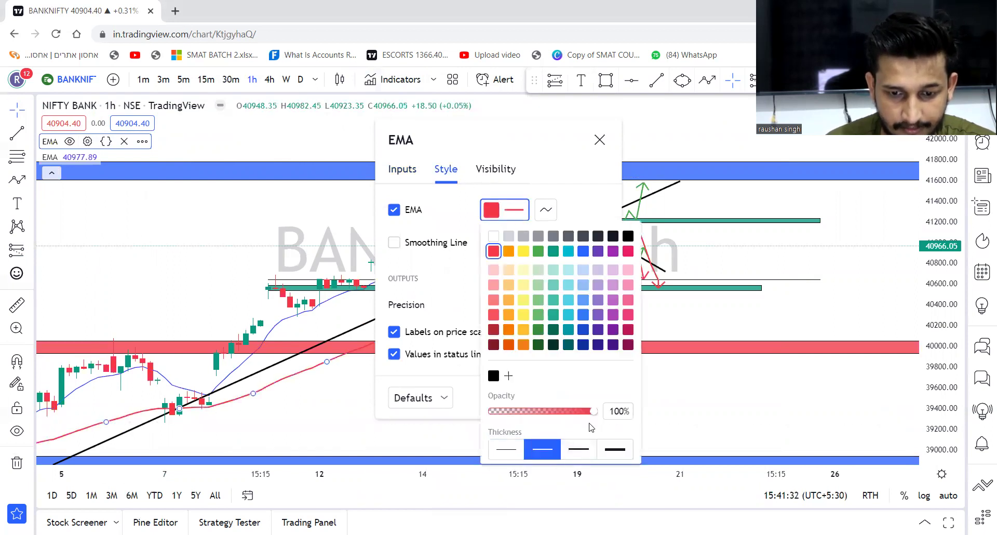
pyautogui.click(688, 385)
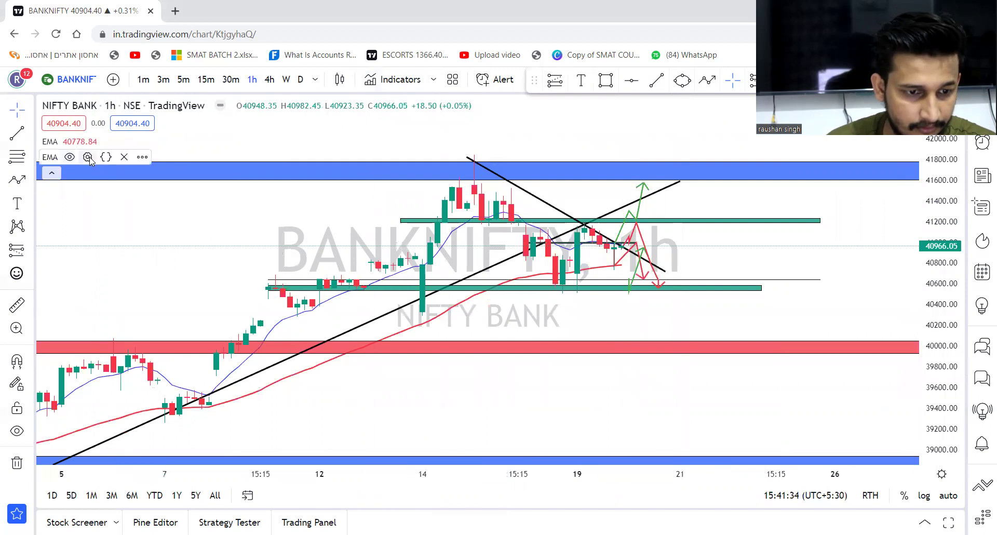
# Step: Set the second EMA's length to 200 and give its blue line the second thickness option
pyautogui.click(88, 156)
pyautogui.click(410, 202)
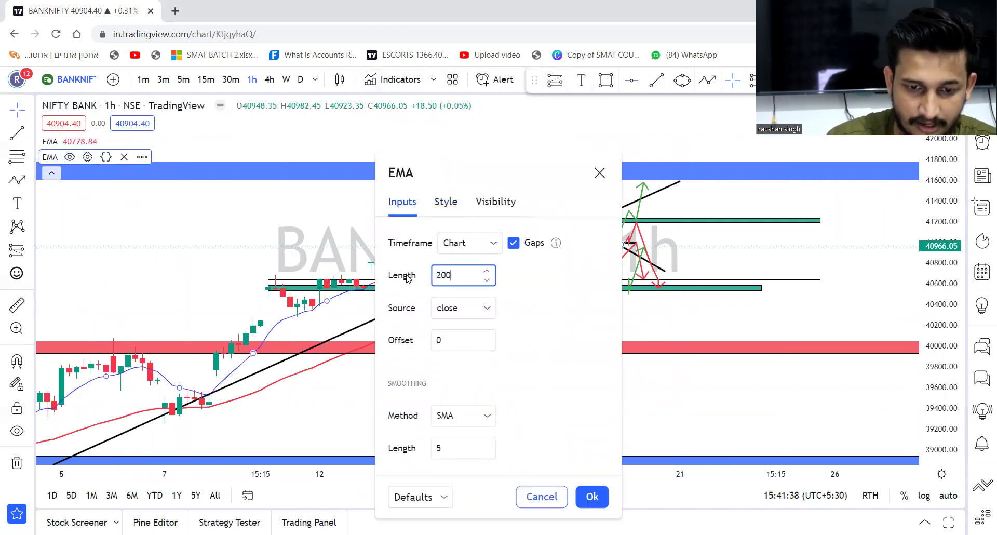
pyautogui.click(446, 202)
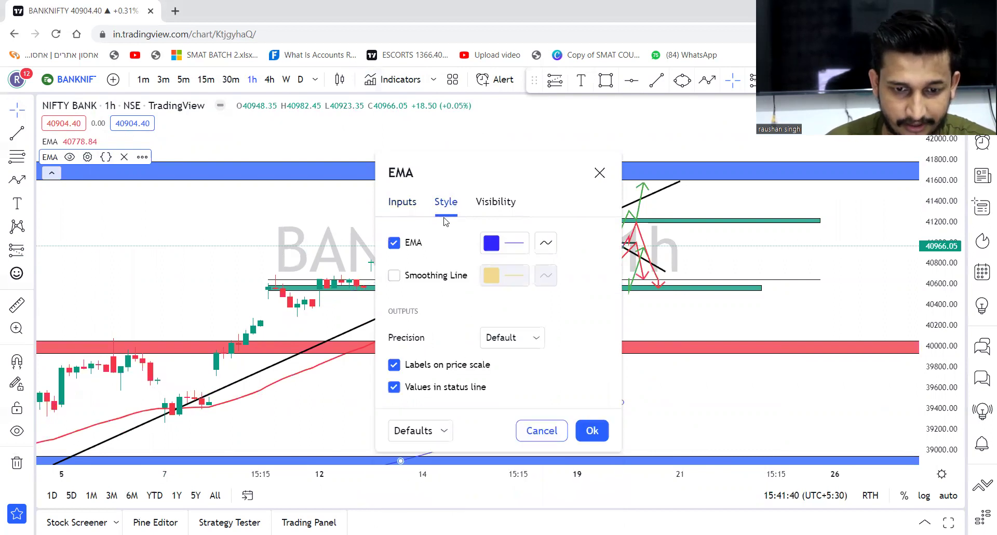
pyautogui.click(408, 210)
pyautogui.click(447, 211)
pyautogui.click(514, 251)
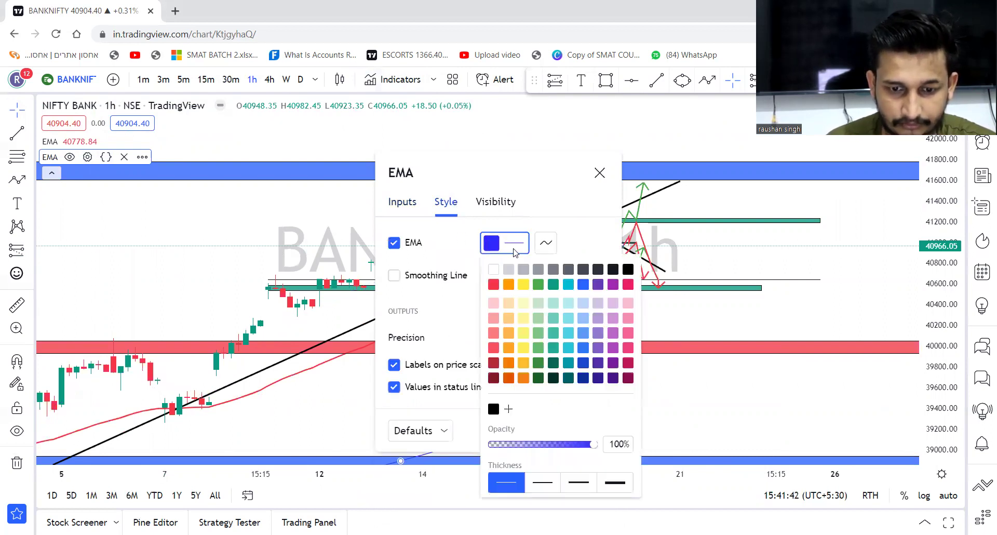
pyautogui.click(558, 477)
pyautogui.click(696, 385)
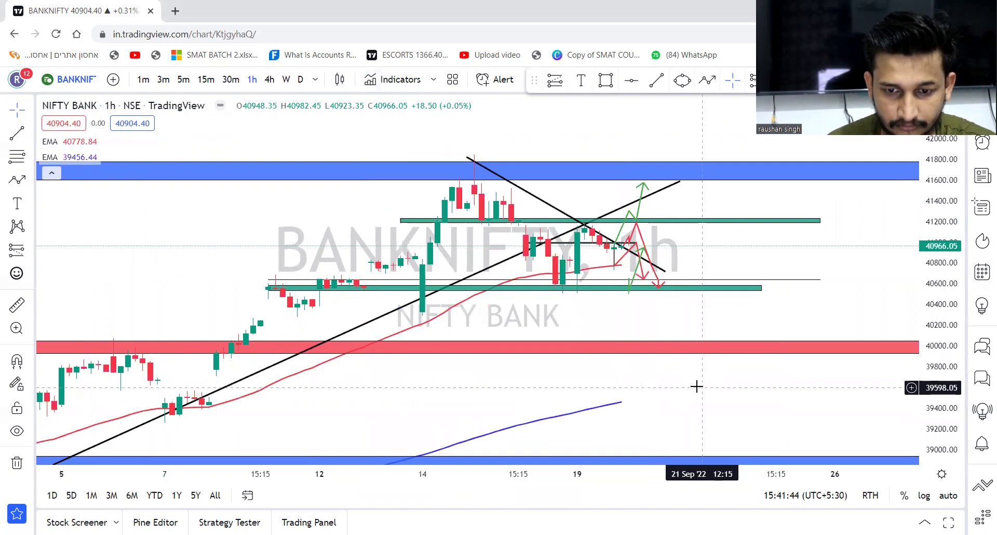
# Step: Switch the chart back to 15 minutes and examine the EMAs against the latest candles, zones and projected paths
pyautogui.click(207, 80)
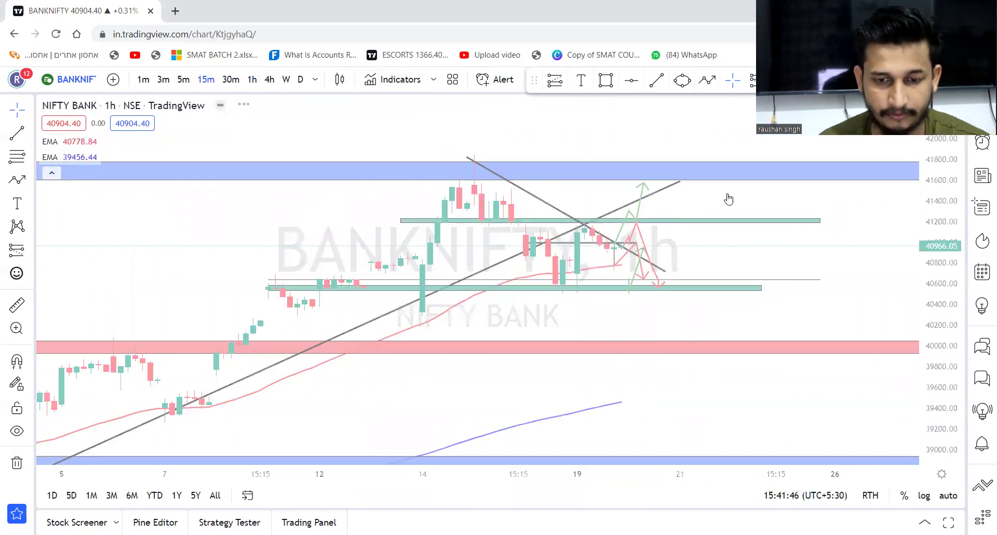
pyautogui.moveTo(925, 396); pyautogui.dragTo(917, 266)
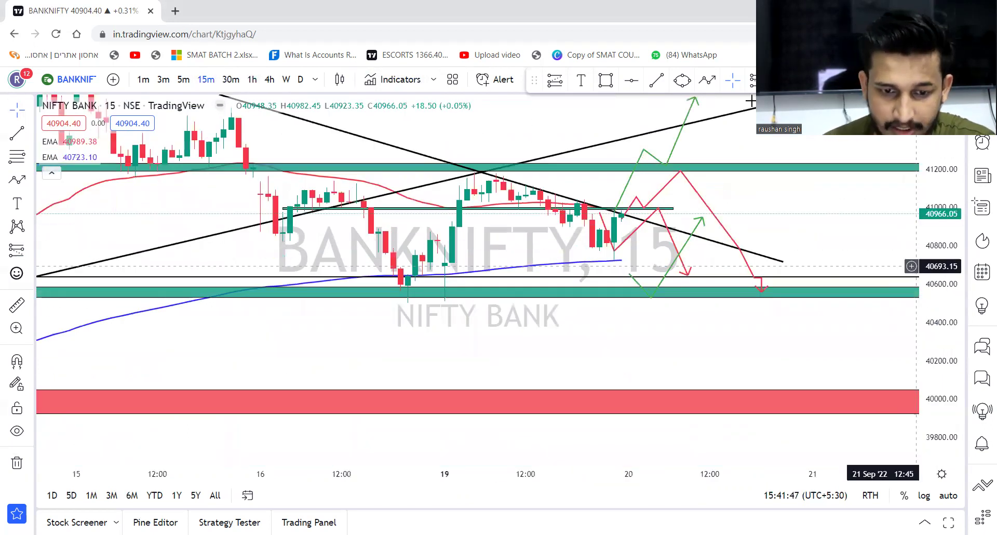
pyautogui.moveTo(579, 232); pyautogui.dragTo(577, 260)
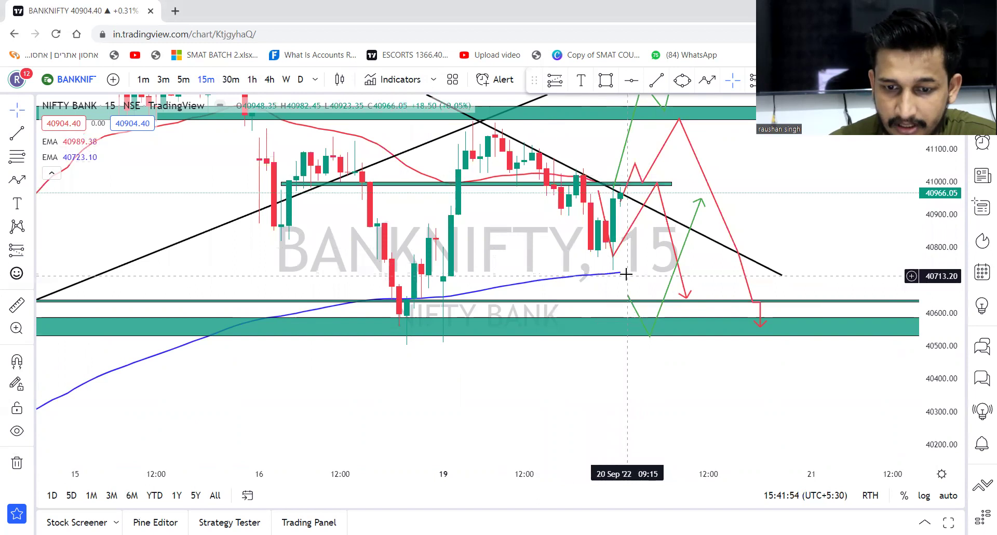
pyautogui.click(638, 214)
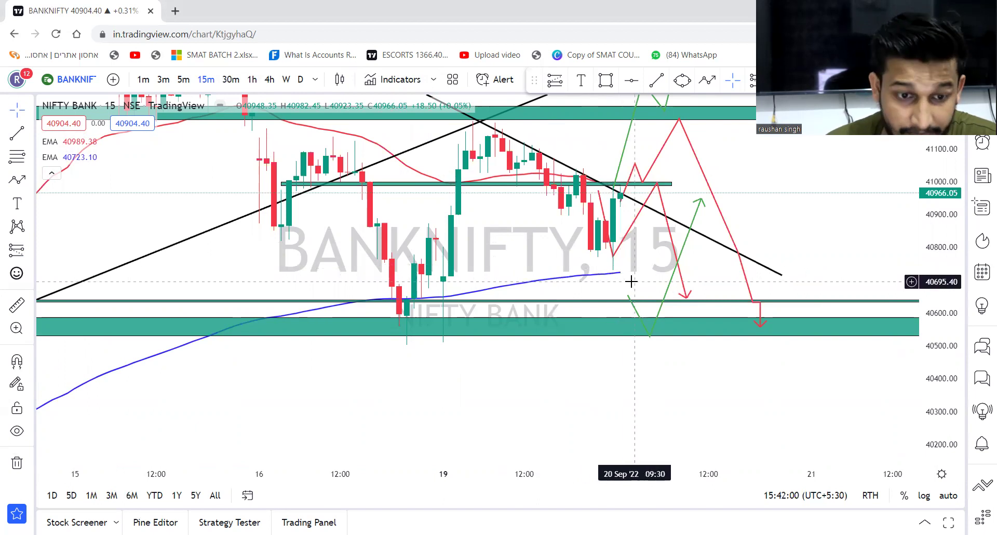
pyautogui.moveTo(649, 265); pyautogui.dragTo(632, 323)
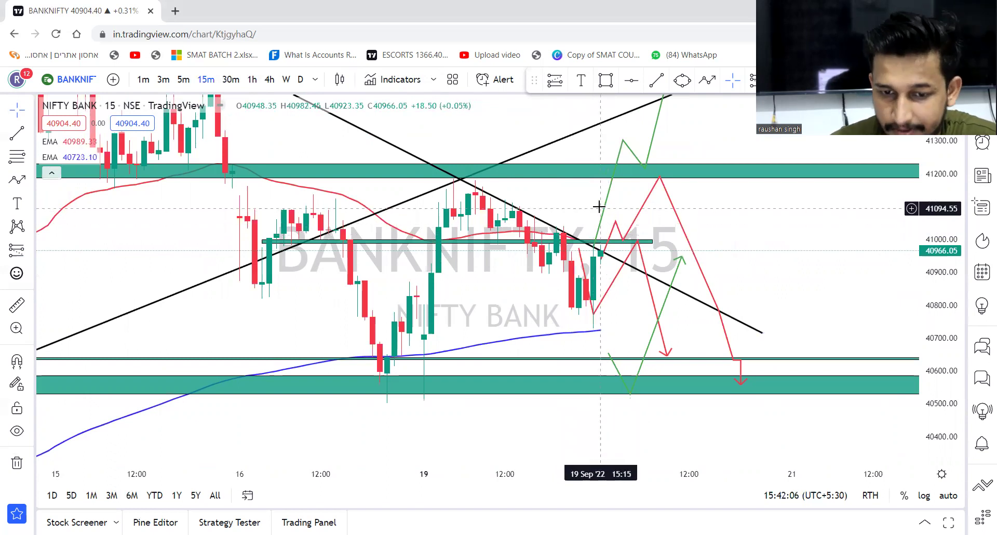
pyautogui.moveTo(591, 194); pyautogui.dragTo(588, 151)
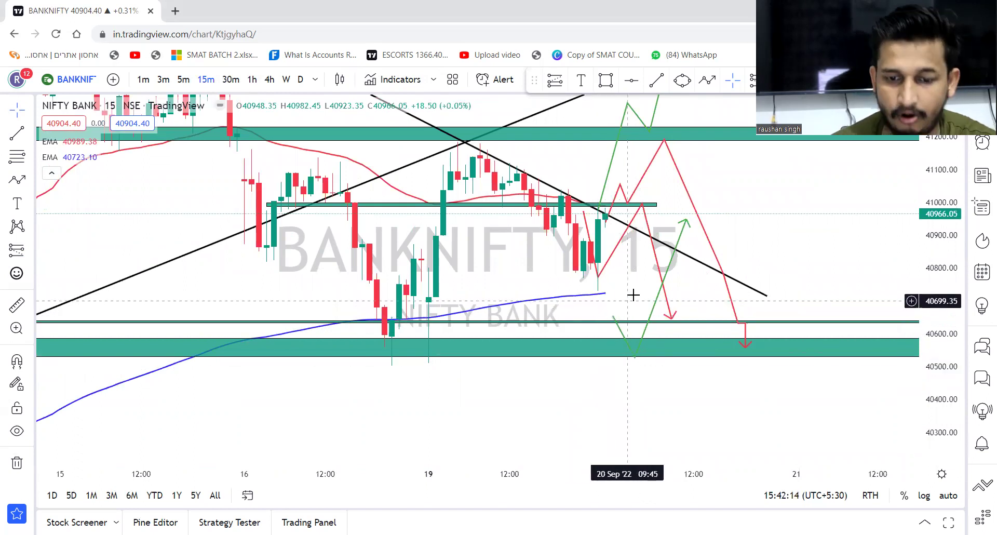
pyautogui.moveTo(623, 330); pyautogui.dragTo(576, 366)
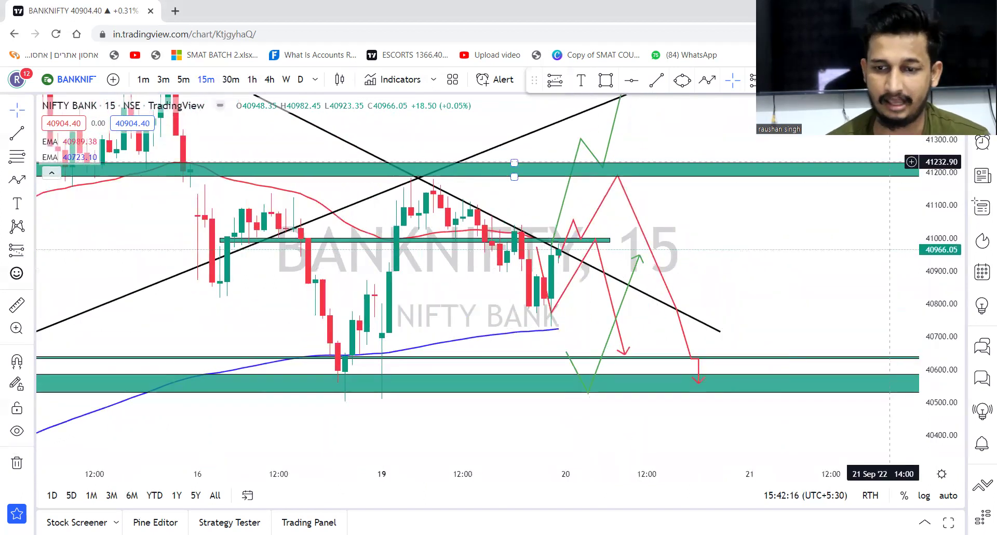
# Step: Load the NIFTY chart from the BANK watchlist, hide the watchlist, and bring the existing zones and drawings into view
pyautogui.click(981, 110)
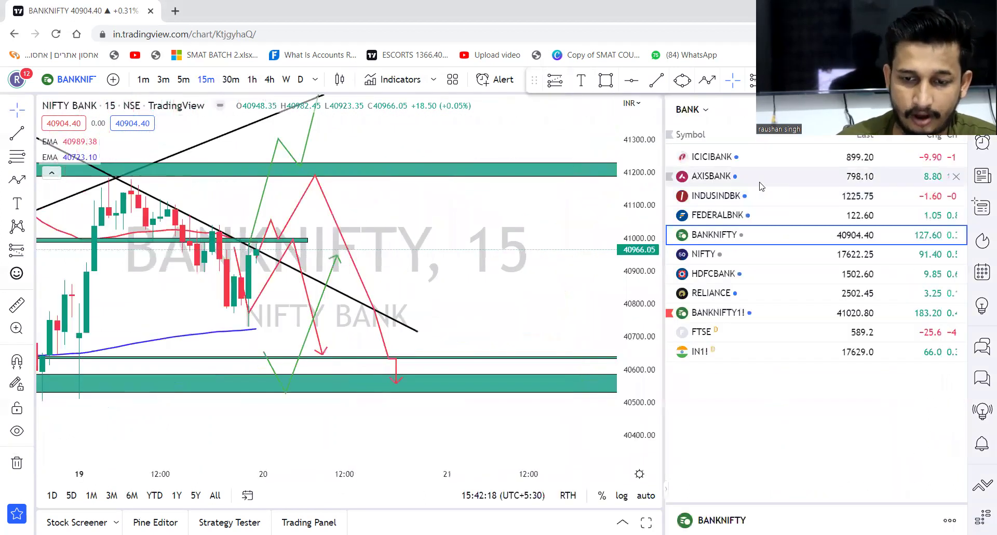
pyautogui.click(746, 258)
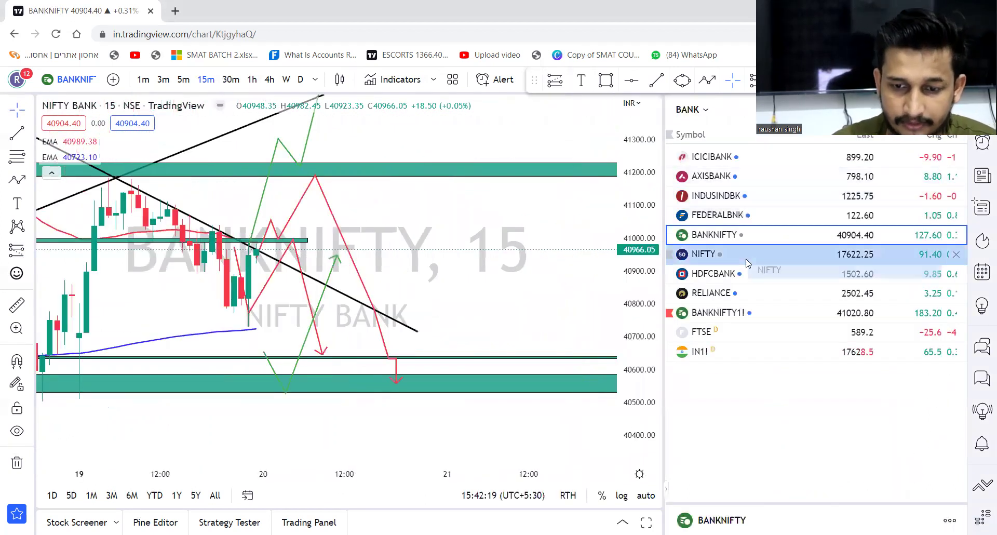
pyautogui.click(828, 251)
pyautogui.click(981, 110)
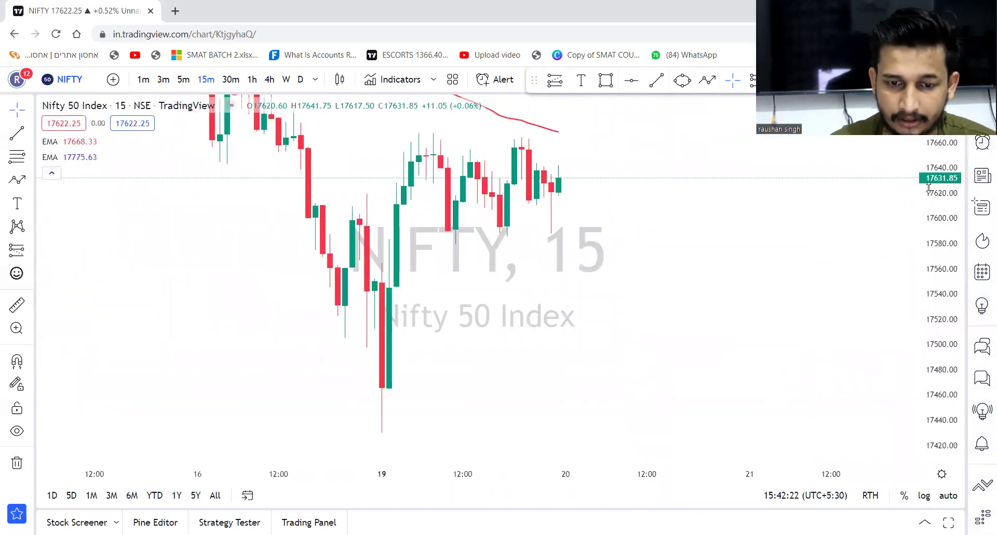
pyautogui.moveTo(929, 188); pyautogui.dragTo(928, 366)
pyautogui.moveTo(675, 238); pyautogui.dragTo(774, 362)
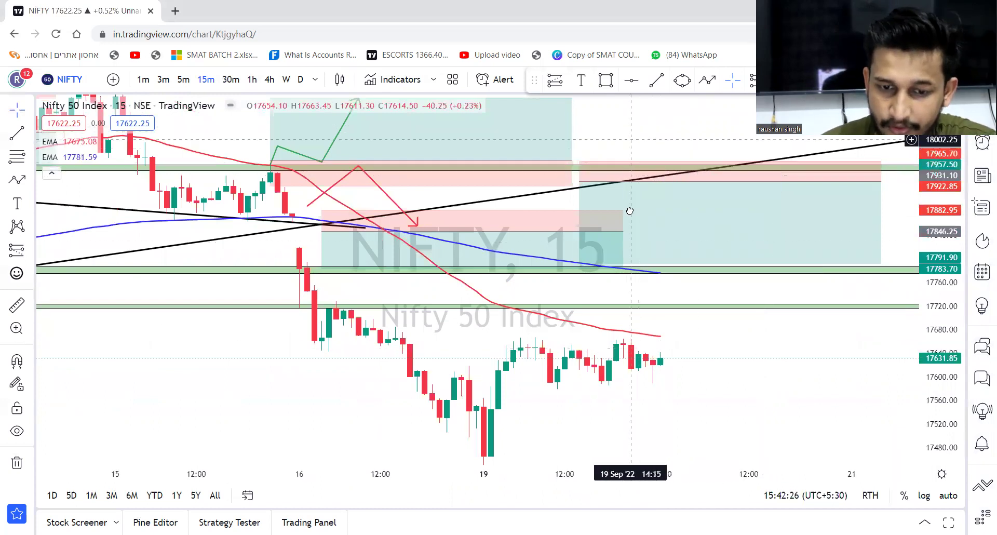
# Step: Remove all 15 existing drawings from the NIFTY chart while keeping both EMA indicators
pyautogui.moveTo(630, 211); pyautogui.dragTo(628, 251)
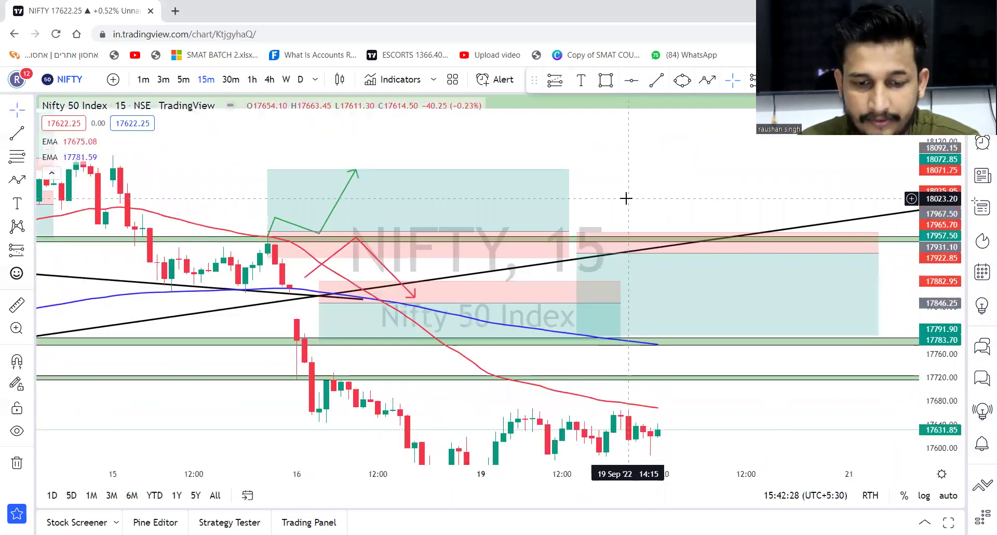
pyautogui.click(16, 462)
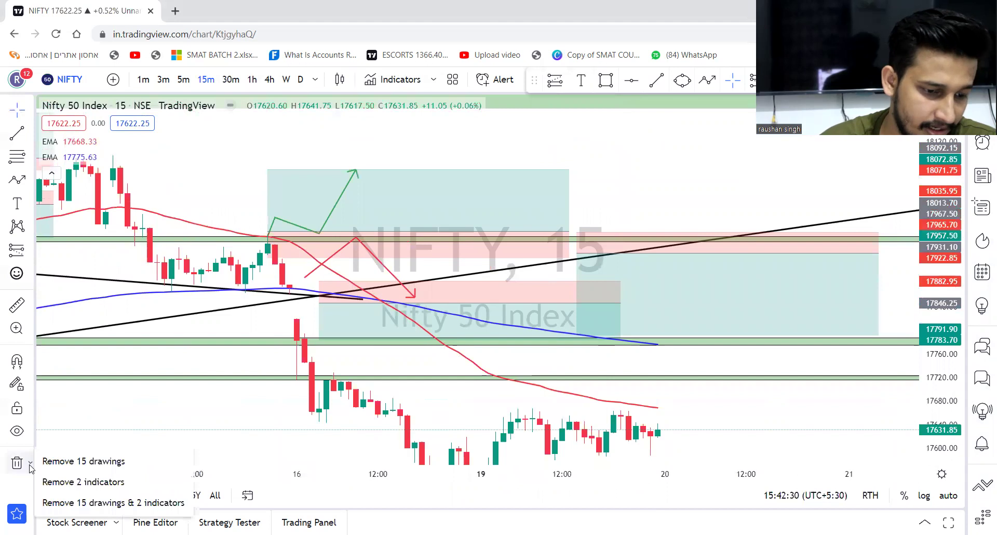
pyautogui.click(89, 461)
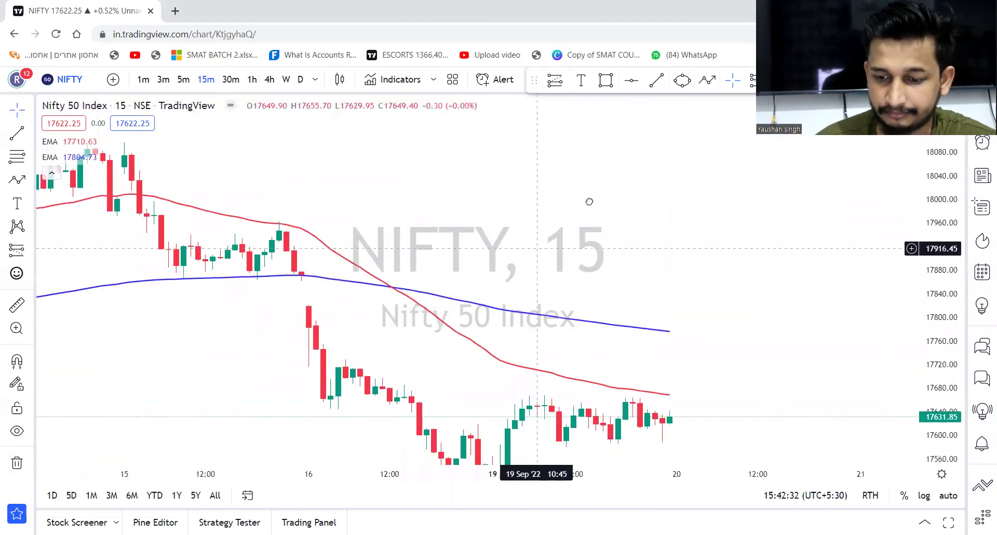
# Step: Switch to the weekly timeframe and draw a rectangle zone over the highs from 27 Sep '21 to 28 Nov '22, about 18,323 to 18,511
pyautogui.click(270, 79)
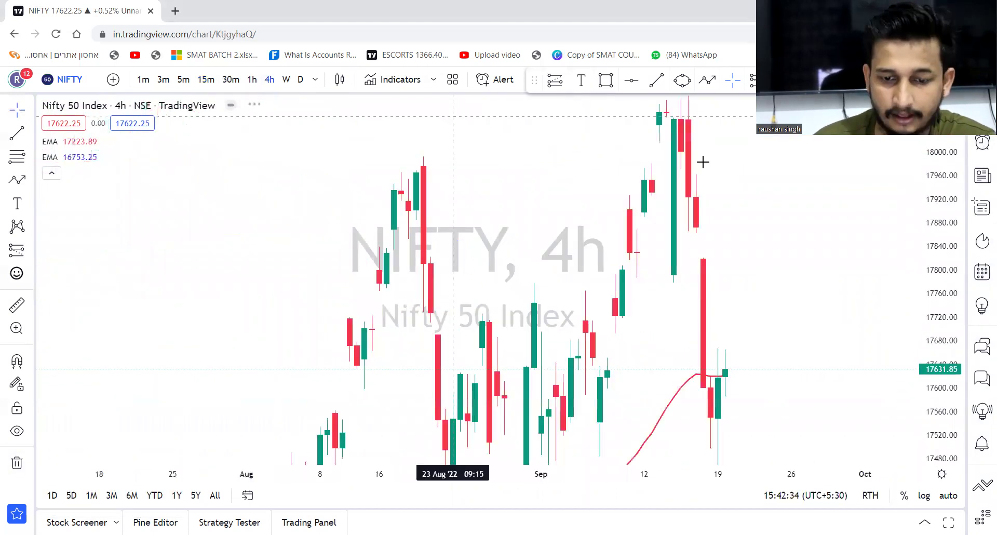
pyautogui.click(286, 80)
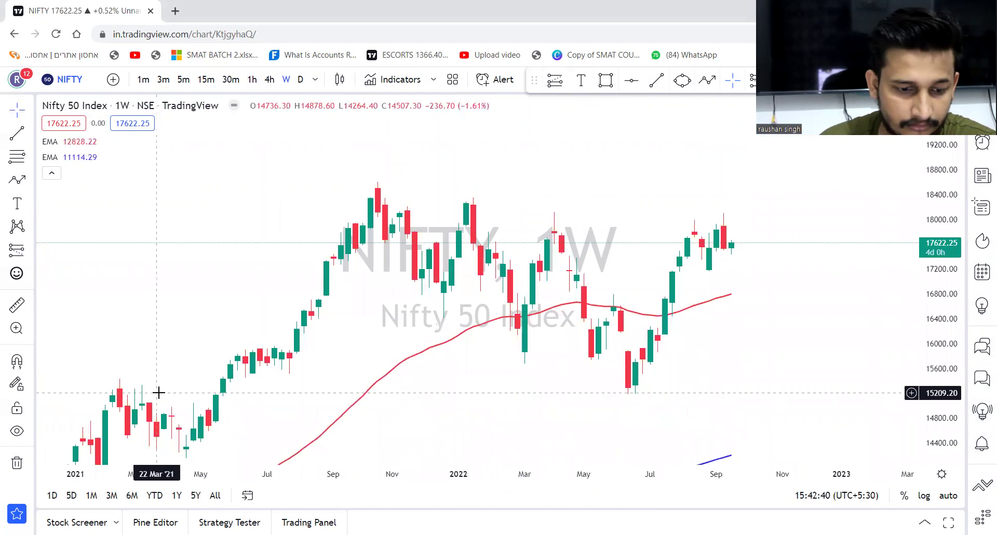
pyautogui.moveTo(385, 152); pyautogui.dragTo(364, 152)
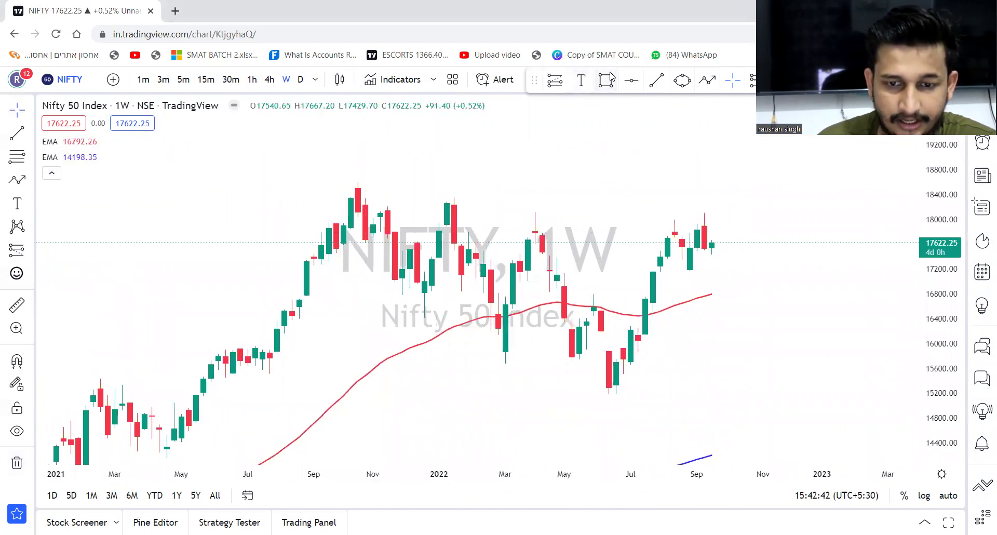
pyautogui.click(605, 80)
pyautogui.click(336, 198)
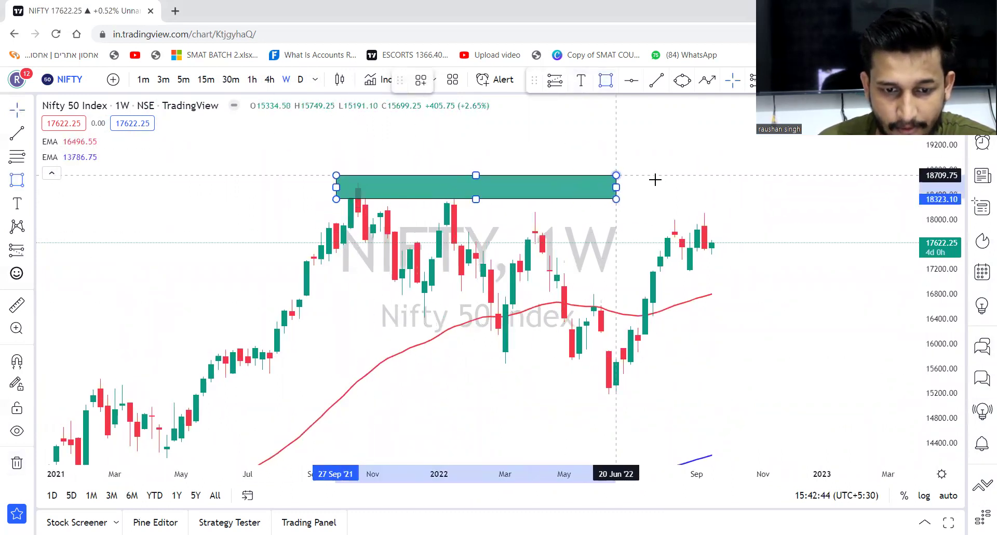
pyautogui.click(784, 187)
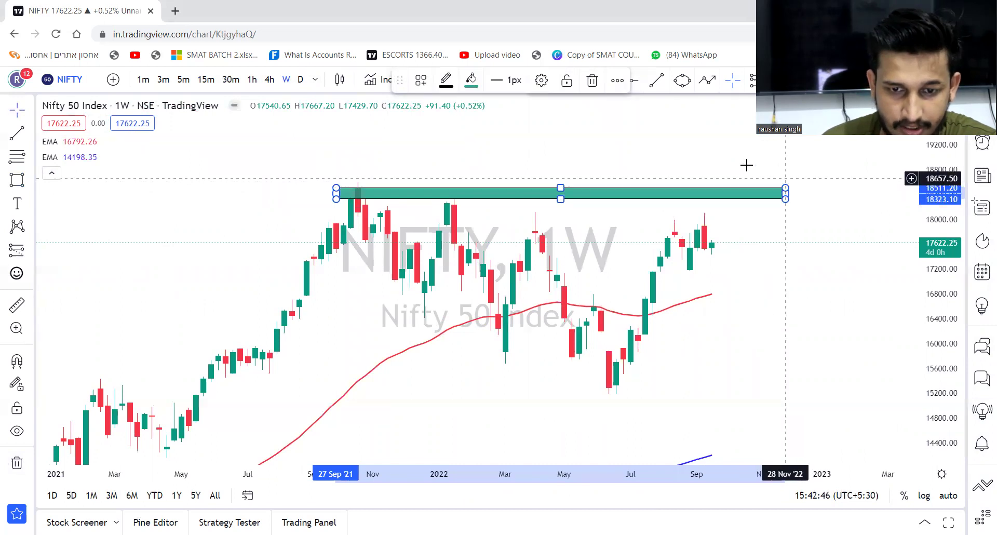
# Step: Change the fill of the rectangle zone over the weekly highs to blue
pyautogui.click(472, 80)
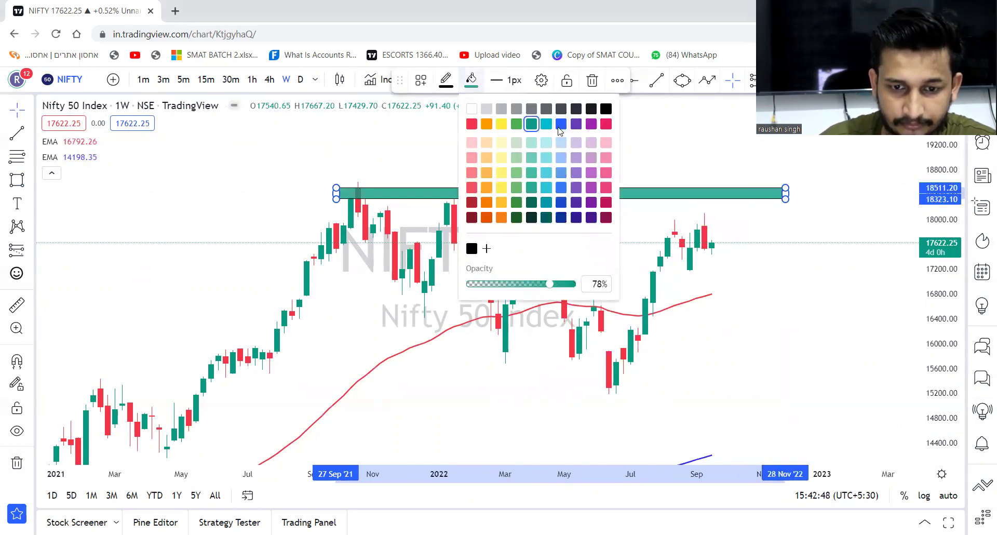
pyautogui.click(562, 129)
pyautogui.click(661, 285)
# Step: Draw a second blue rectangle zone from 23 Aug '21 just below the 16,800 level and extend its end beyond 07 Nov '22
pyautogui.moveTo(675, 284); pyautogui.dragTo(658, 258)
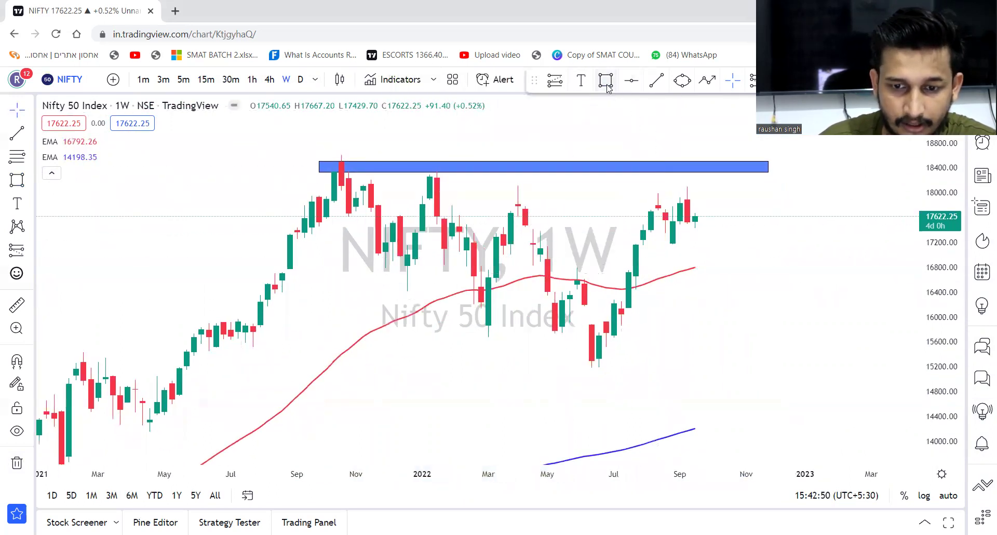
pyautogui.click(281, 273)
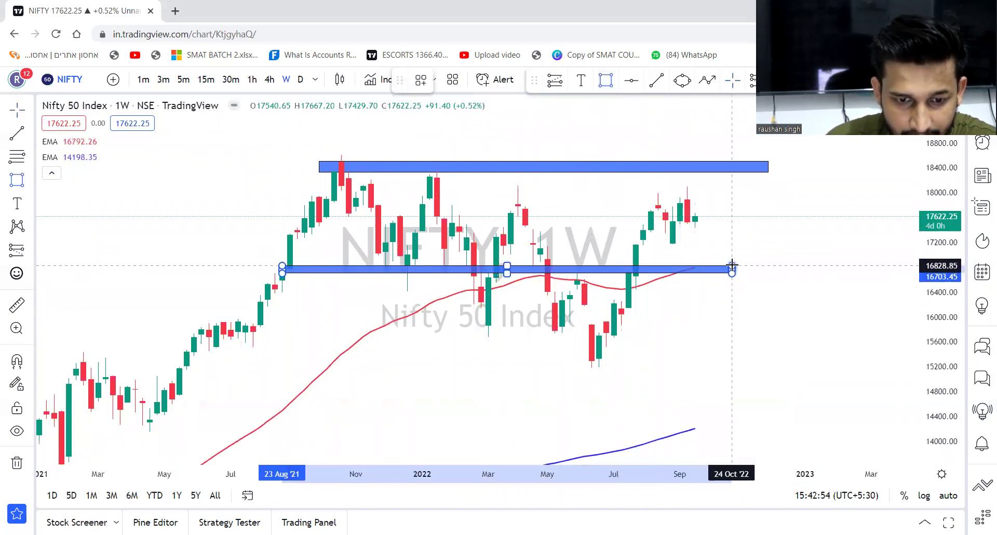
pyautogui.click(745, 268)
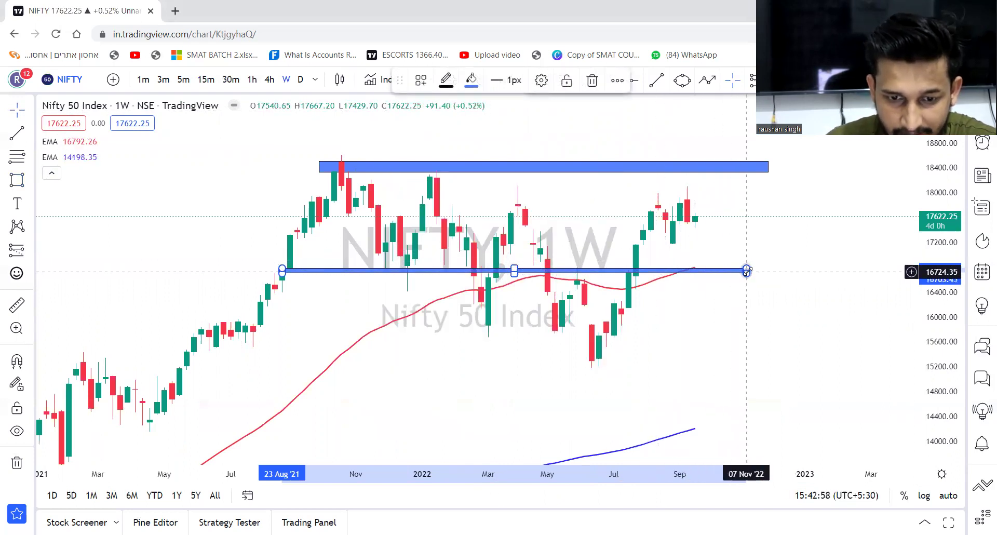
pyautogui.moveTo(746, 269); pyautogui.dragTo(773, 274)
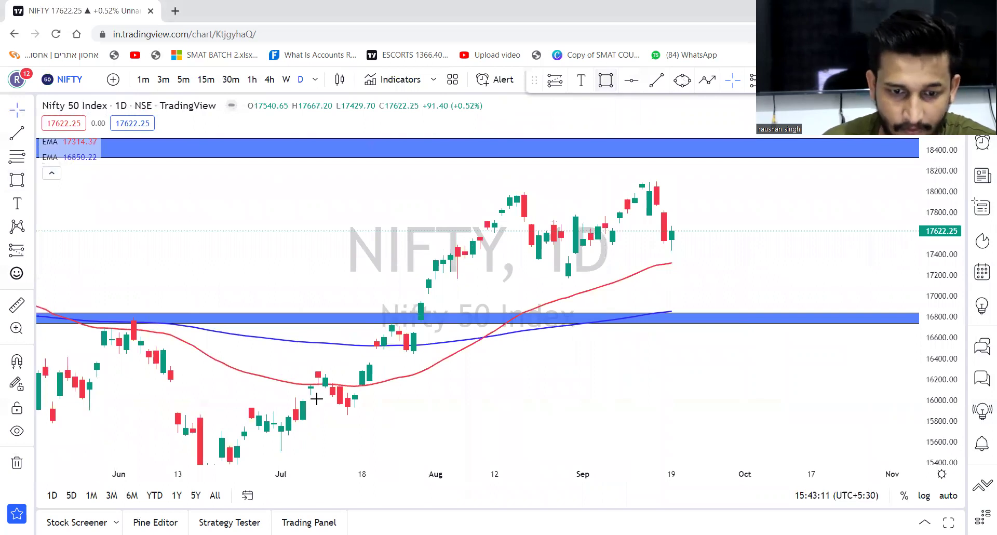
# Step: Sketch a path on the daily chart through the June low, August high, 29 Aug low, 14 Sep high and 21 Sep '22, and delete it
pyautogui.click(244, 462)
pyautogui.click(509, 186)
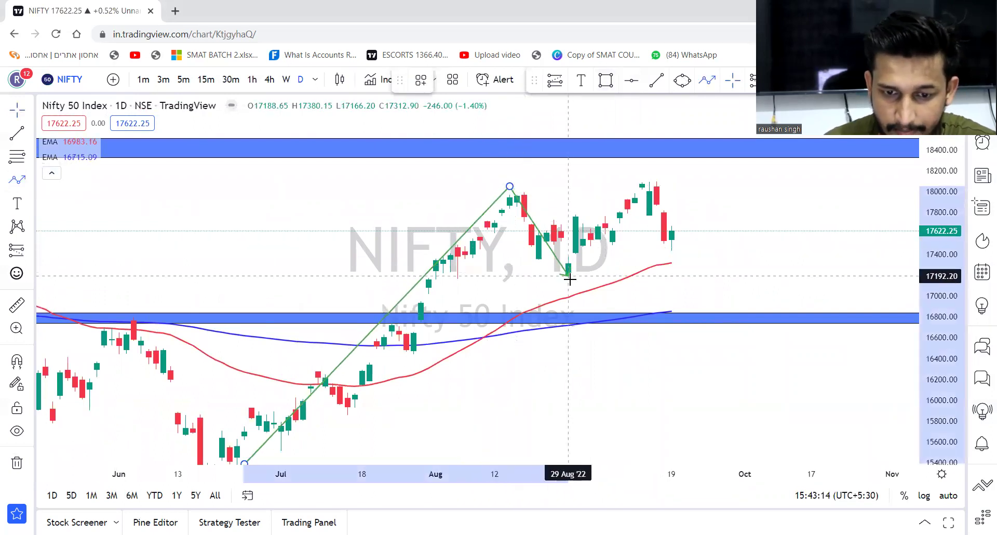
pyautogui.click(588, 255)
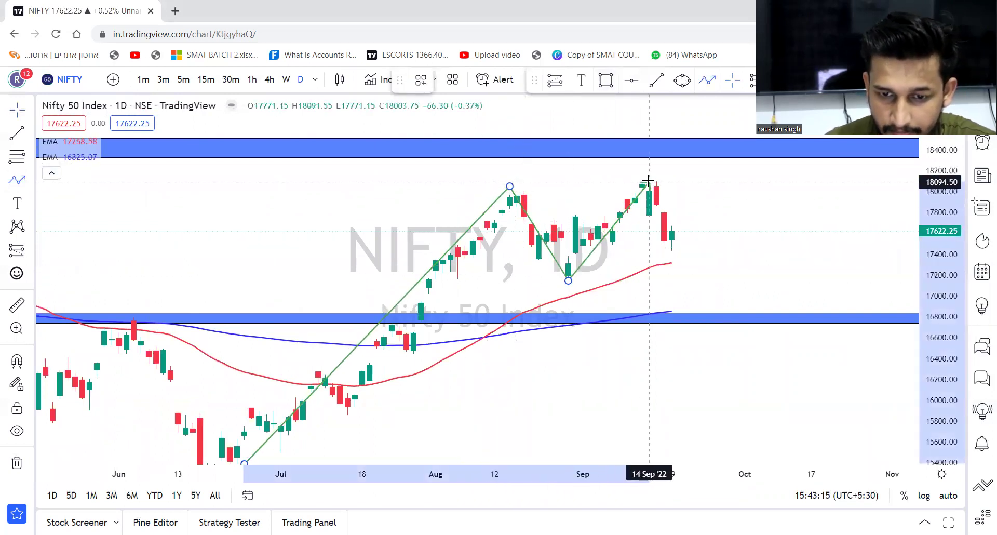
pyautogui.doubleClick(686, 279)
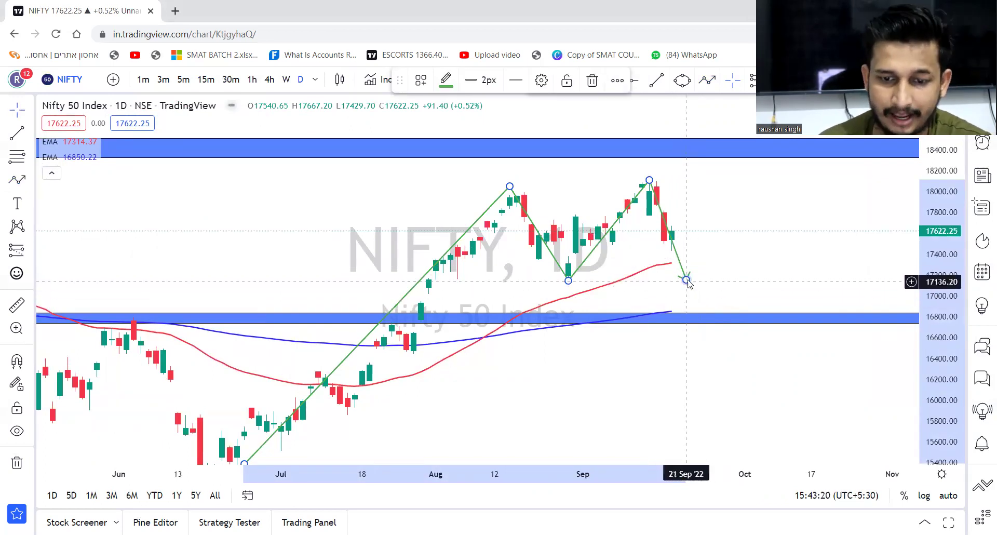
pyautogui.click(591, 79)
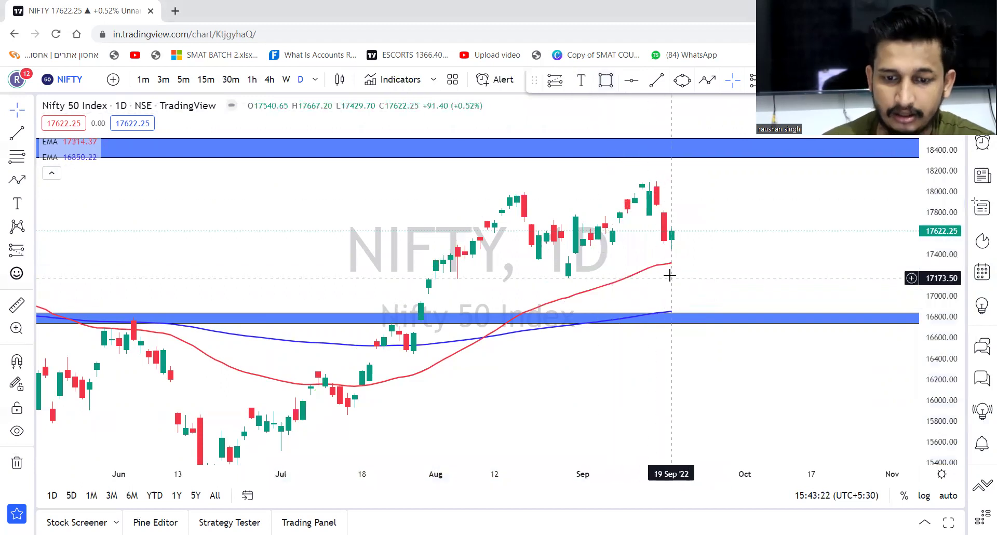
# Step: Examine the daily candles back to late 2021 against the two blue zones and the 50 and 200 EMAs
pyautogui.moveTo(725, 289); pyautogui.dragTo(766, 252)
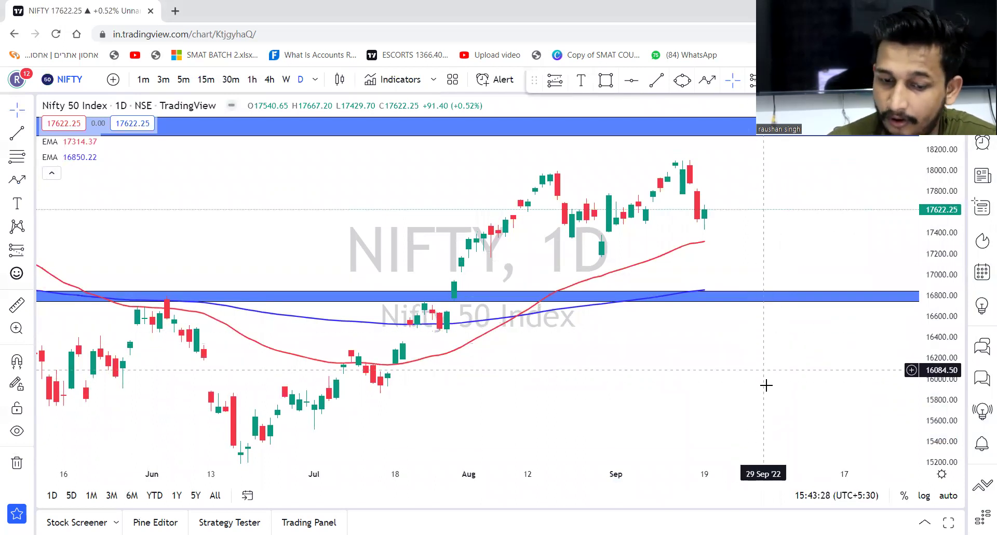
pyautogui.moveTo(765, 353); pyautogui.dragTo(765, 336)
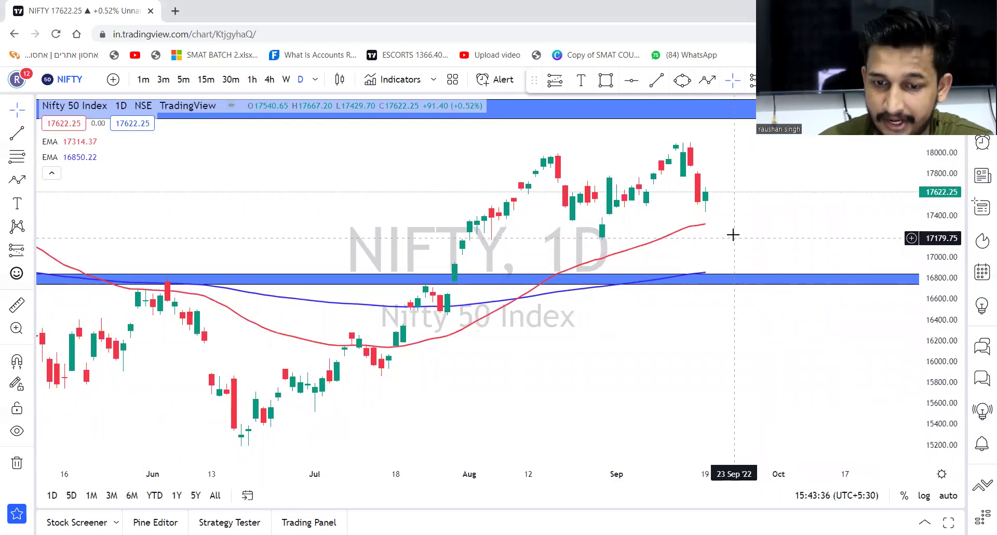
pyautogui.moveTo(730, 248); pyautogui.dragTo(751, 196)
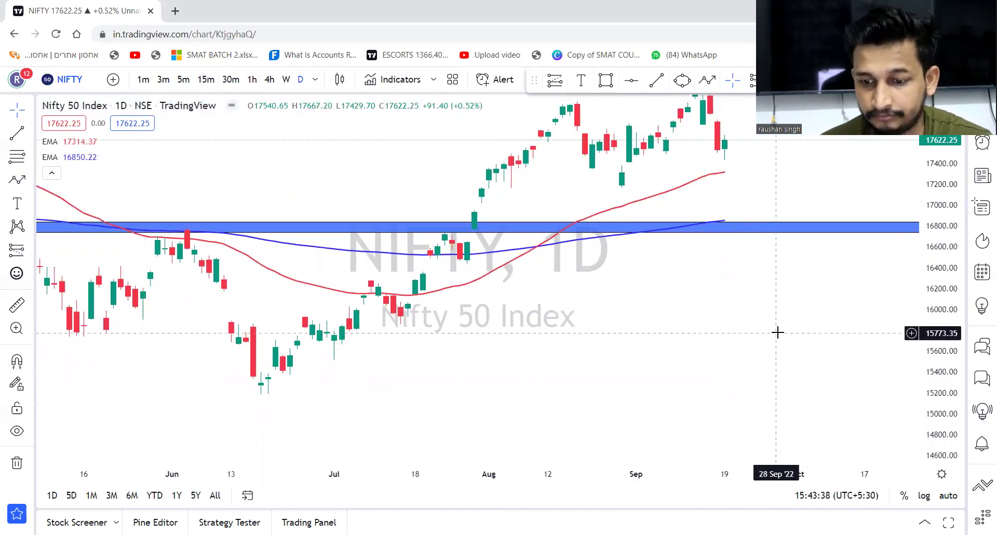
pyautogui.click(444, 435)
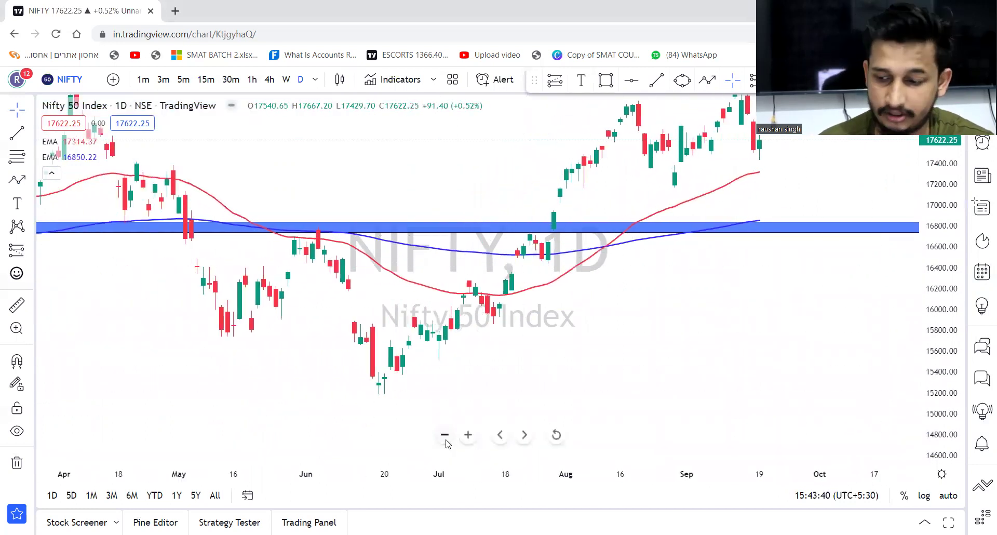
pyautogui.click(445, 434)
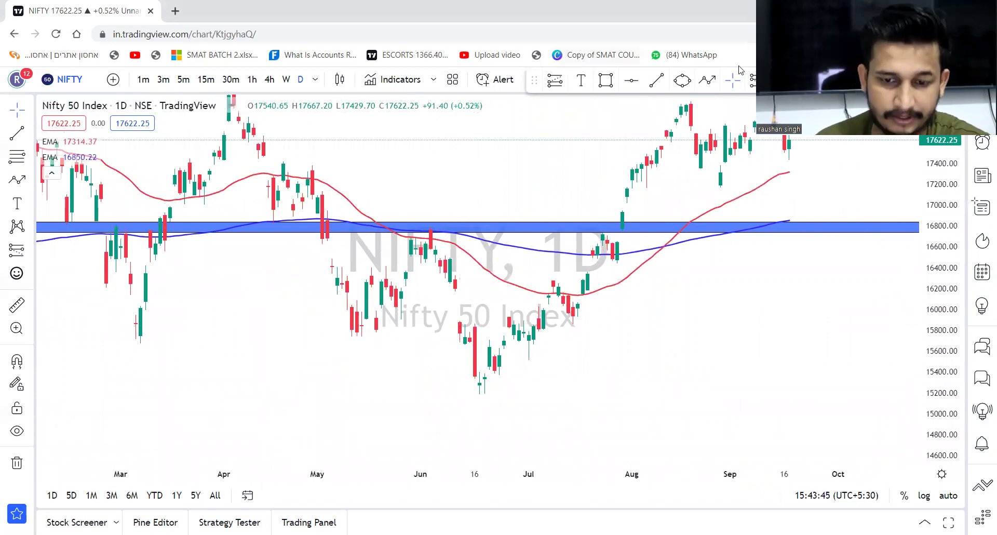
pyautogui.moveTo(547, 205); pyautogui.dragTo(513, 234)
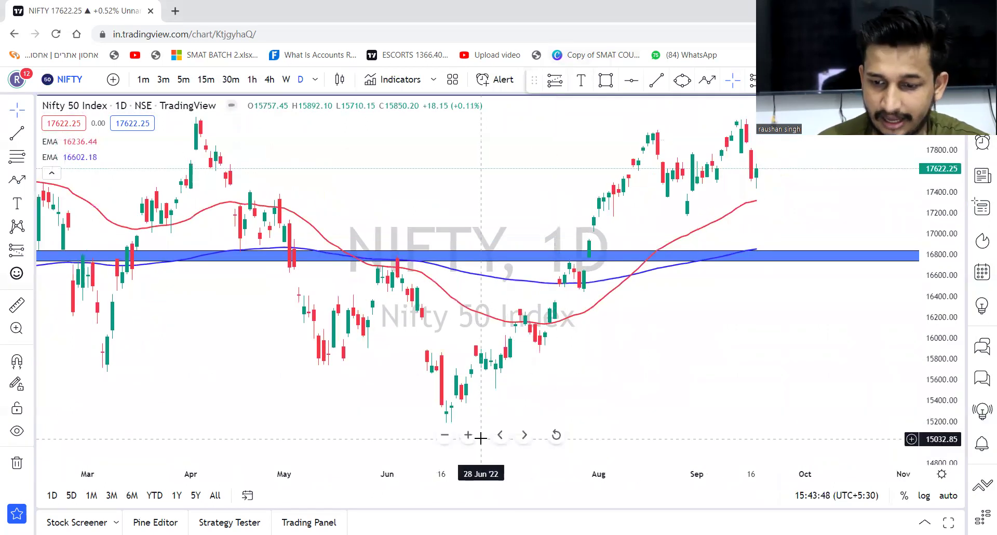
pyautogui.moveTo(494, 432); pyautogui.dragTo(559, 367)
pyautogui.click(453, 435)
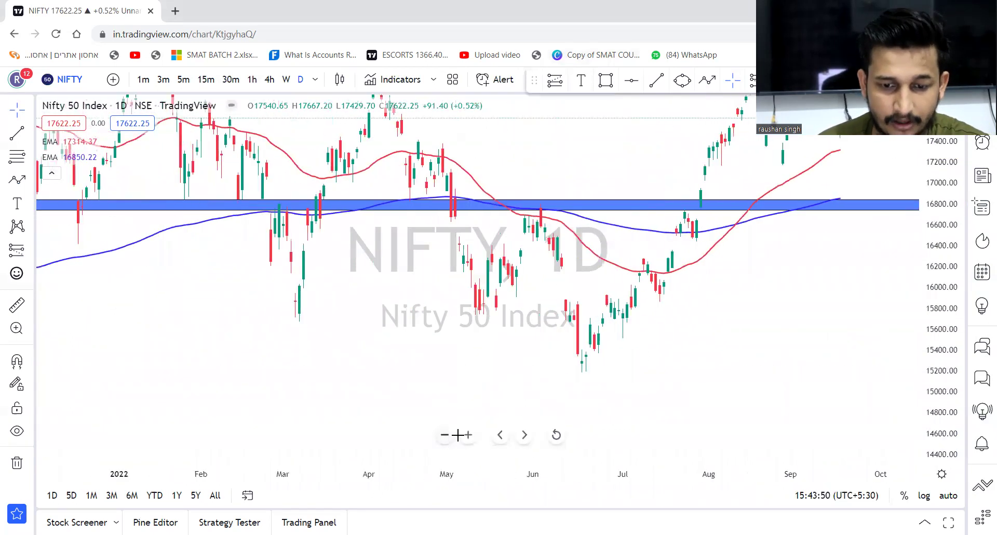
pyautogui.click(453, 435)
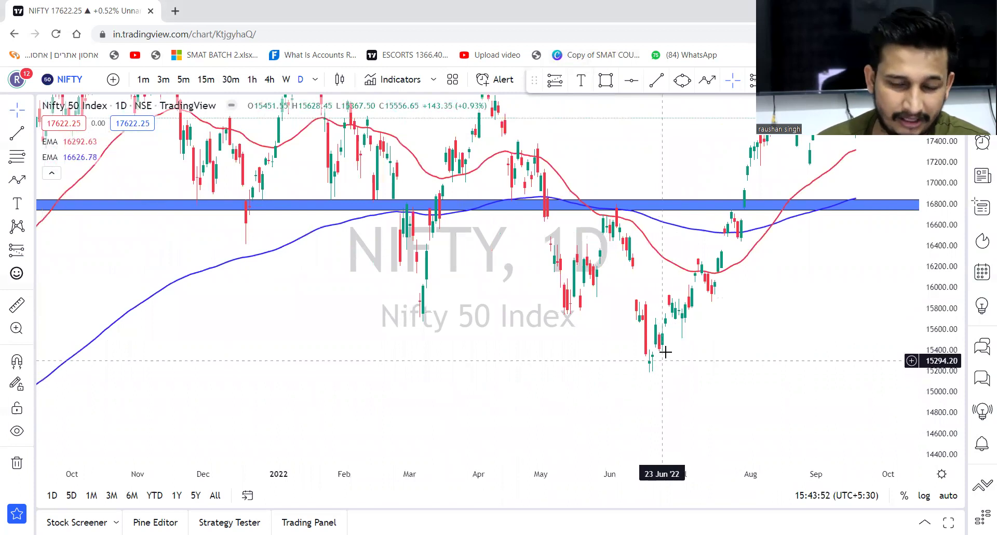
pyautogui.moveTo(680, 329); pyautogui.dragTo(675, 379)
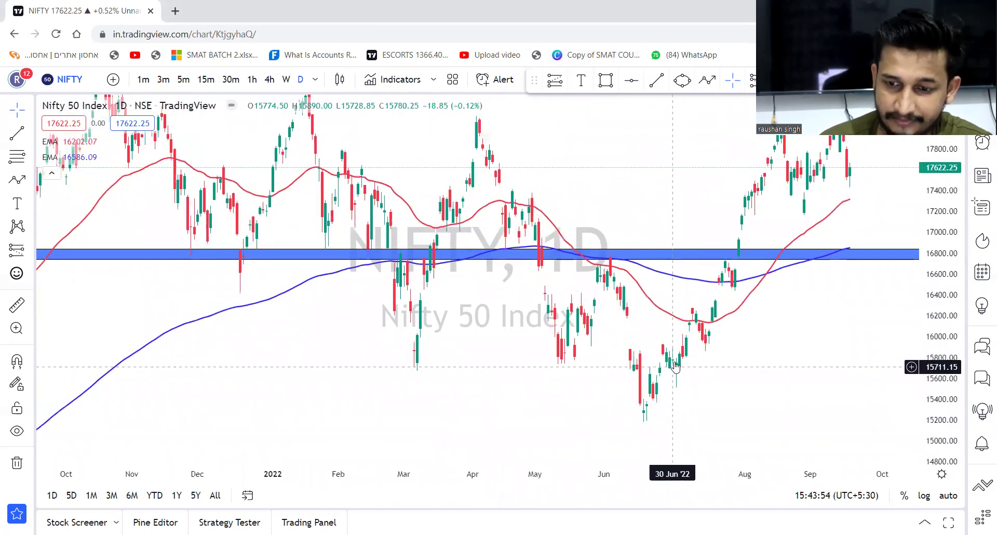
pyautogui.moveTo(799, 217); pyautogui.dragTo(753, 242)
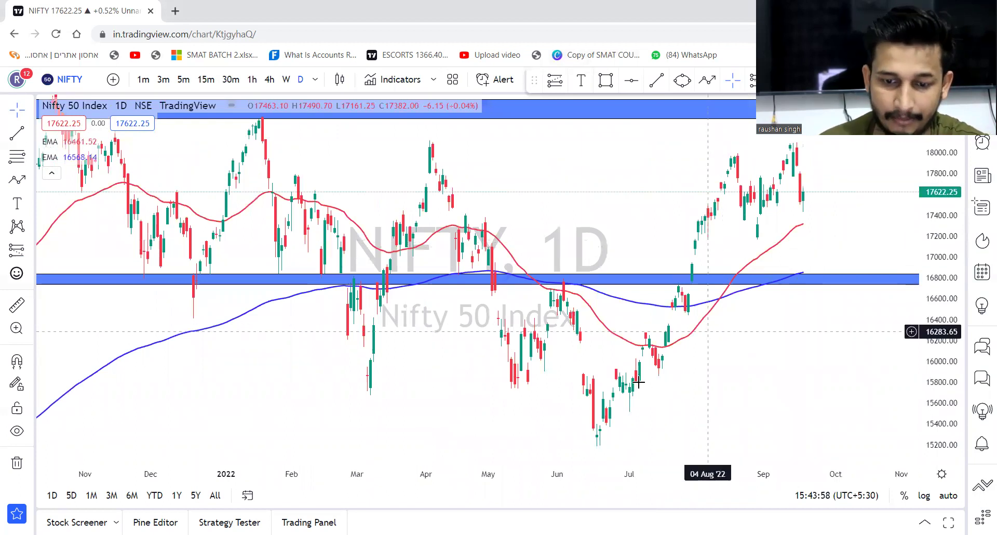
pyautogui.click(468, 434)
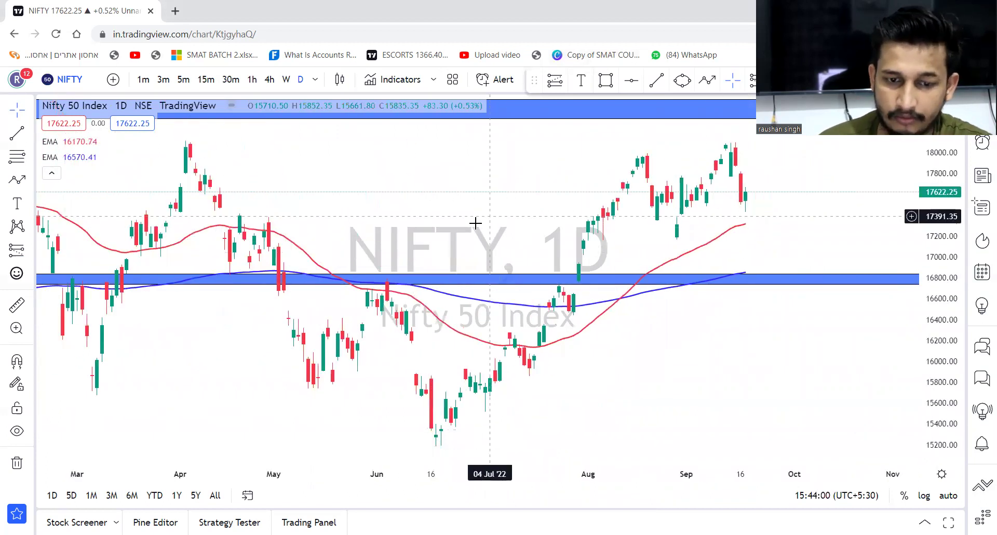
pyautogui.moveTo(470, 220); pyautogui.dragTo(454, 239)
pyautogui.scroll(1, 452, 218)
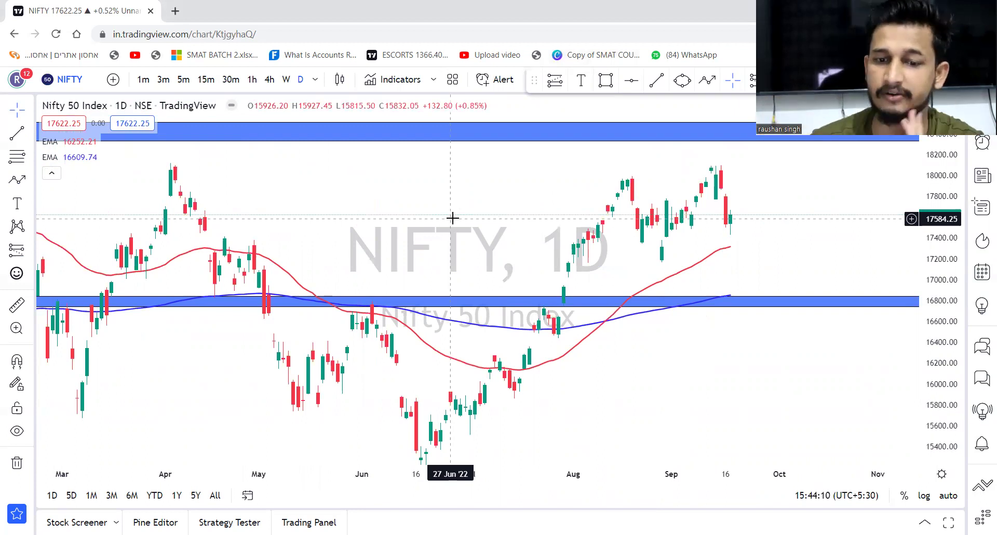
# Step: Draw a thin rectangle zone on the daily chart from 03 Aug '22 to 04 Oct '22, about 17,422 to 17,447
pyautogui.moveTo(495, 221); pyautogui.dragTo(480, 291)
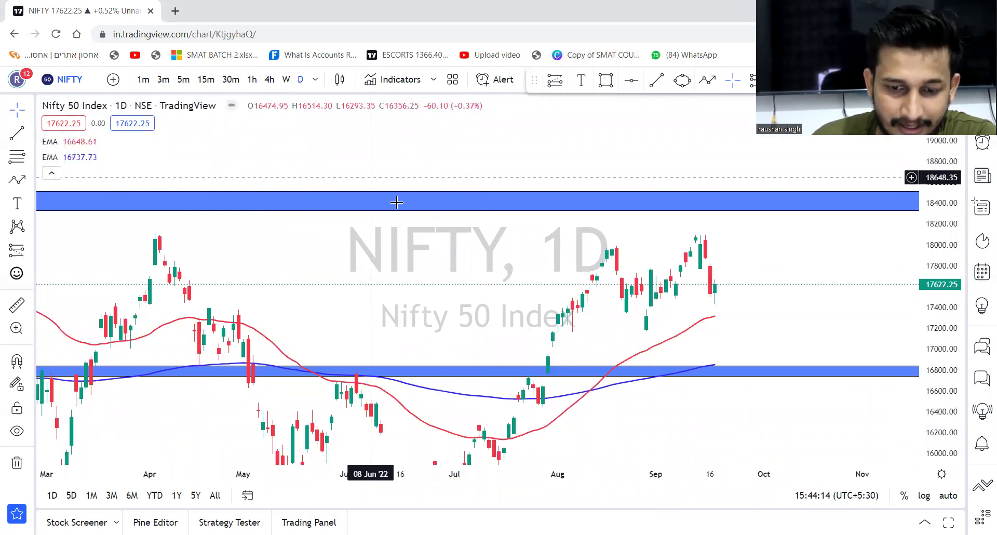
pyautogui.moveTo(398, 260); pyautogui.dragTo(432, 234)
pyautogui.click(606, 80)
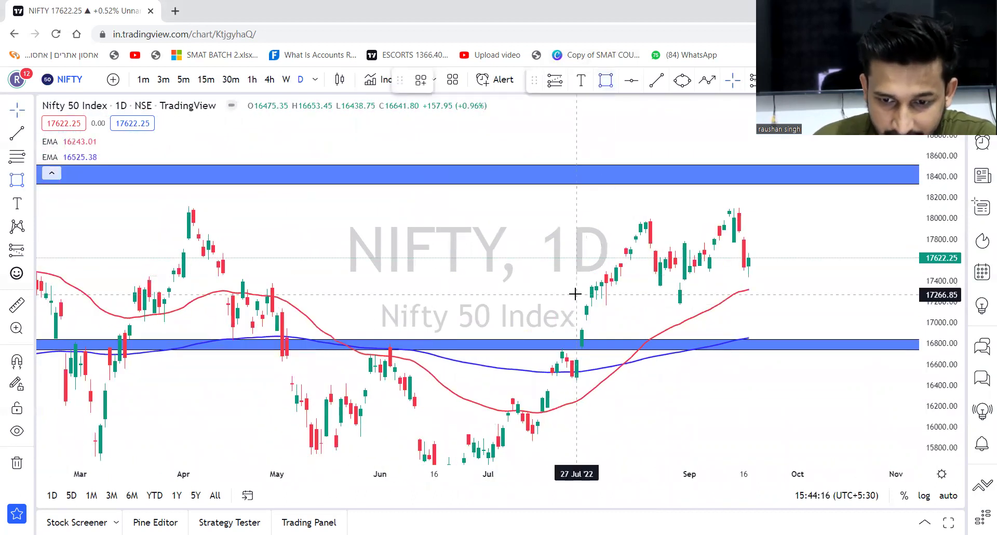
pyautogui.click(603, 277)
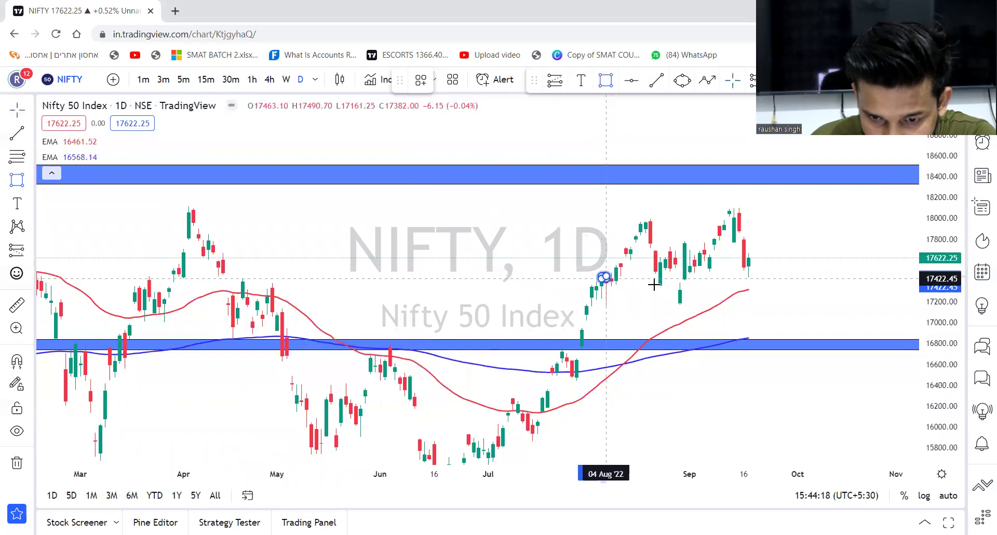
pyautogui.click(797, 277)
pyautogui.click(802, 277)
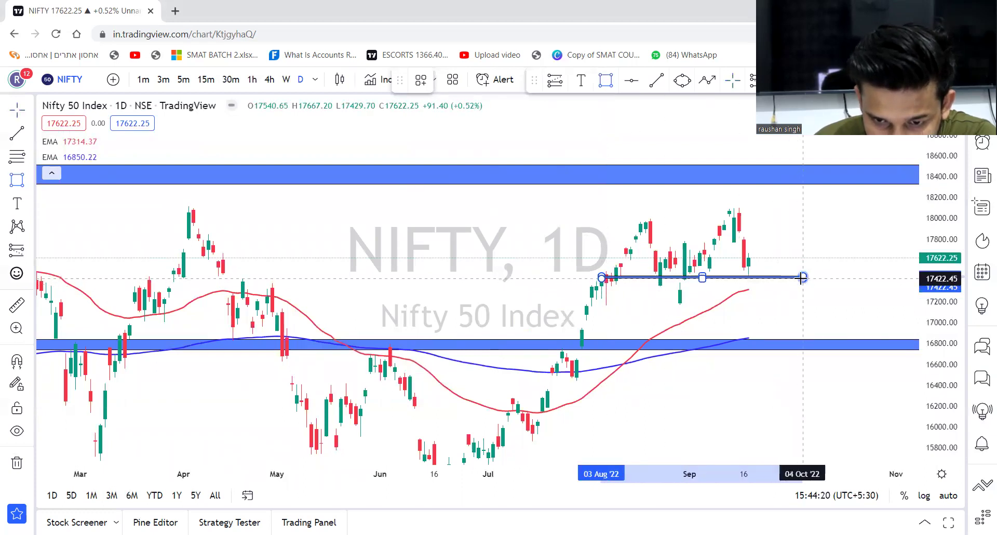
# Step: Change the fill of the thin daily rectangle zone to red and deselect it
pyautogui.click(471, 81)
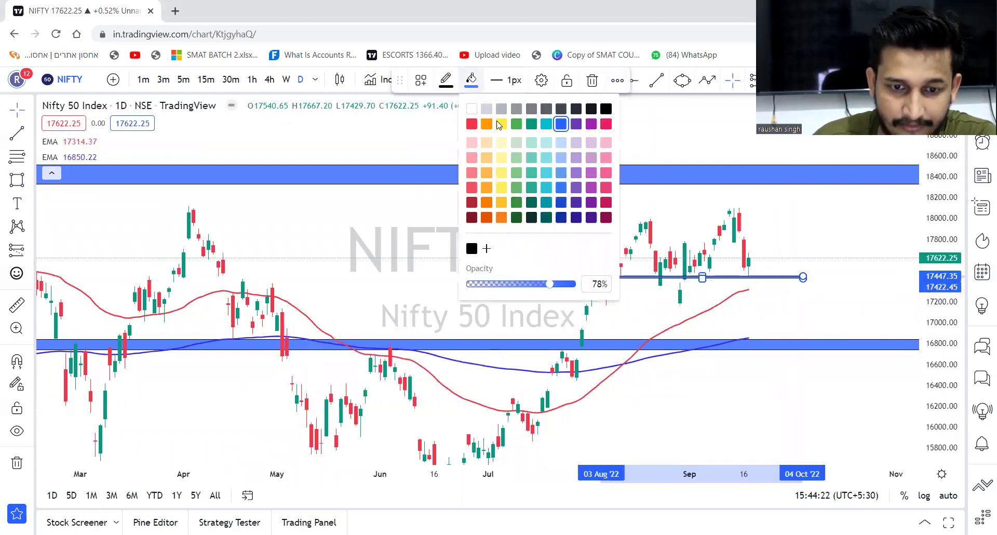
pyautogui.click(471, 124)
pyautogui.click(474, 222)
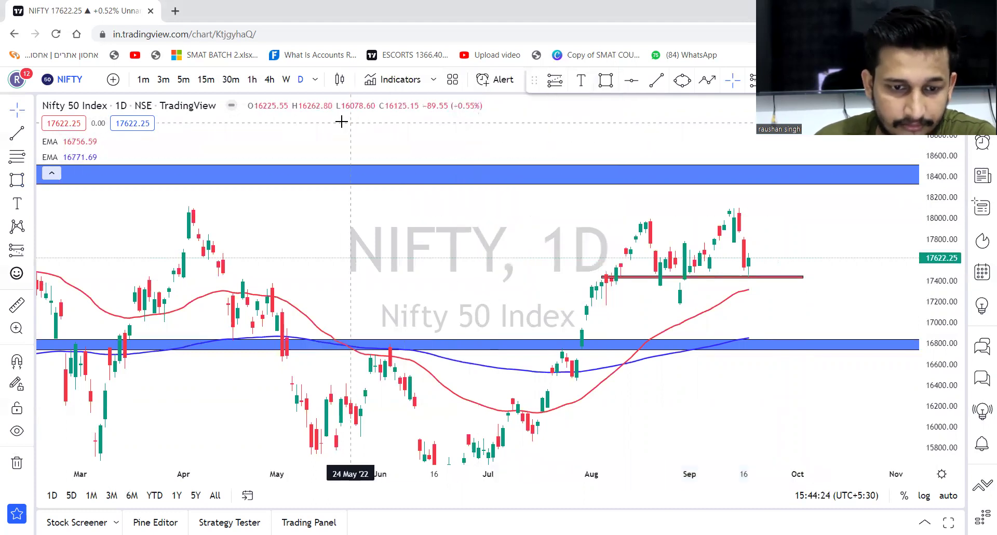
# Step: Draw a thin red zone on the 4-hour chart from 16 Aug to 30 Sep '22, about 17,967 to 18,002
pyautogui.click(269, 79)
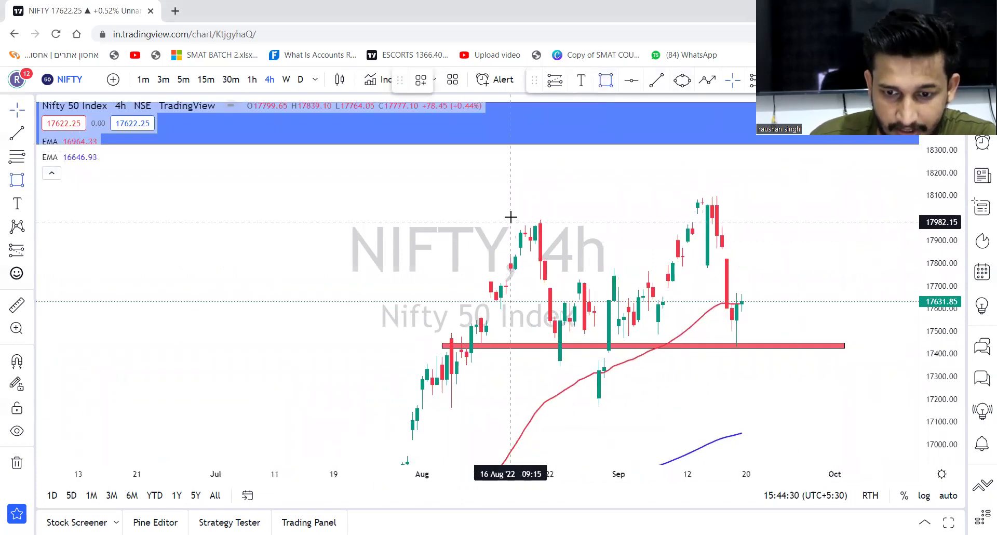
pyautogui.moveTo(692, 201); pyautogui.dragTo(825, 205)
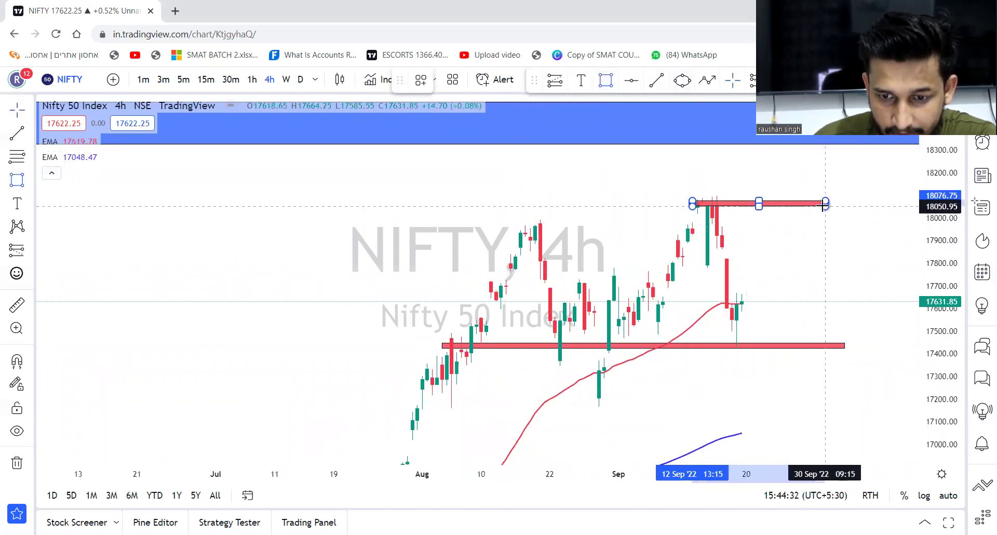
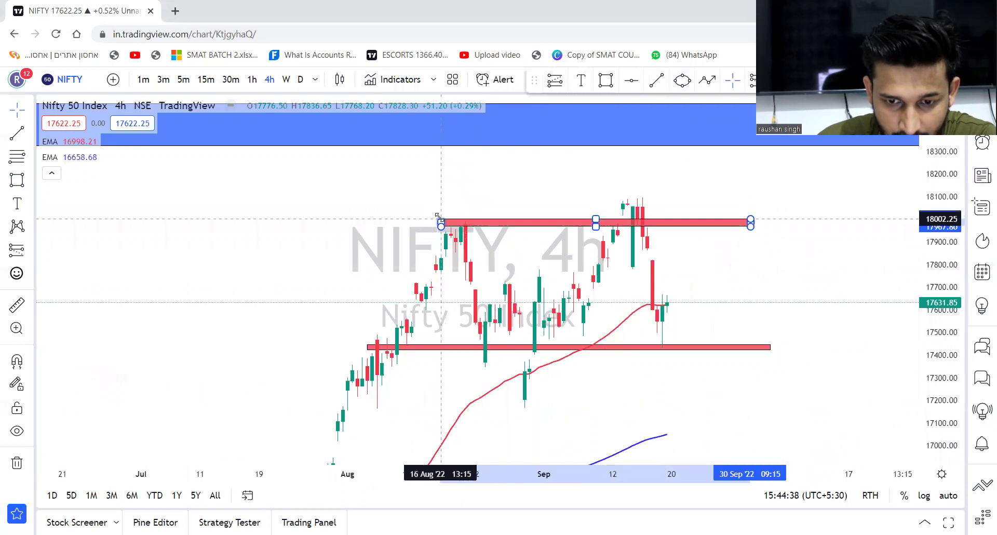
pyautogui.moveTo(667, 250); pyautogui.dragTo(633, 203)
# Step: Switch the NIFTY chart to the 1-hour timeframe and hide the indicators
pyautogui.click(253, 79)
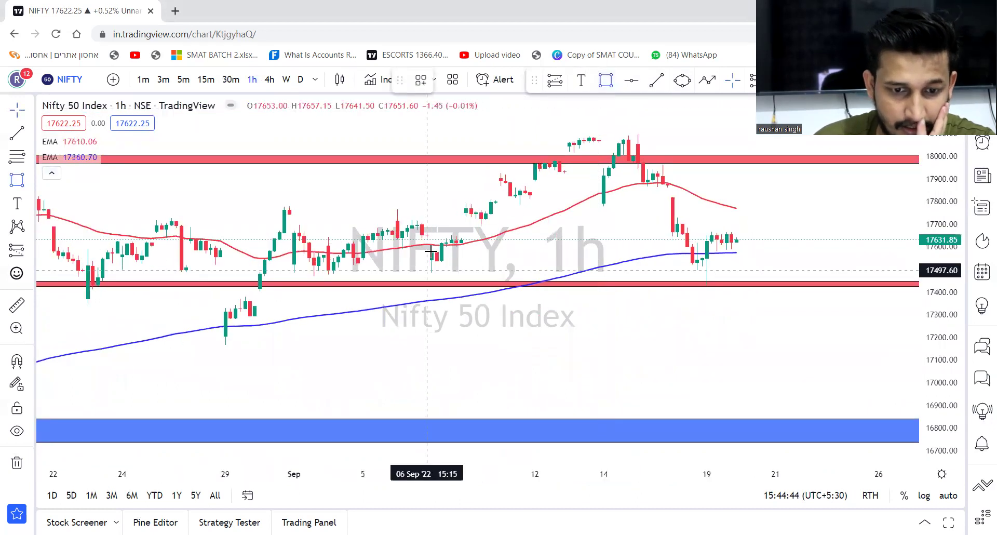
pyautogui.click(17, 430)
pyautogui.click(25, 435)
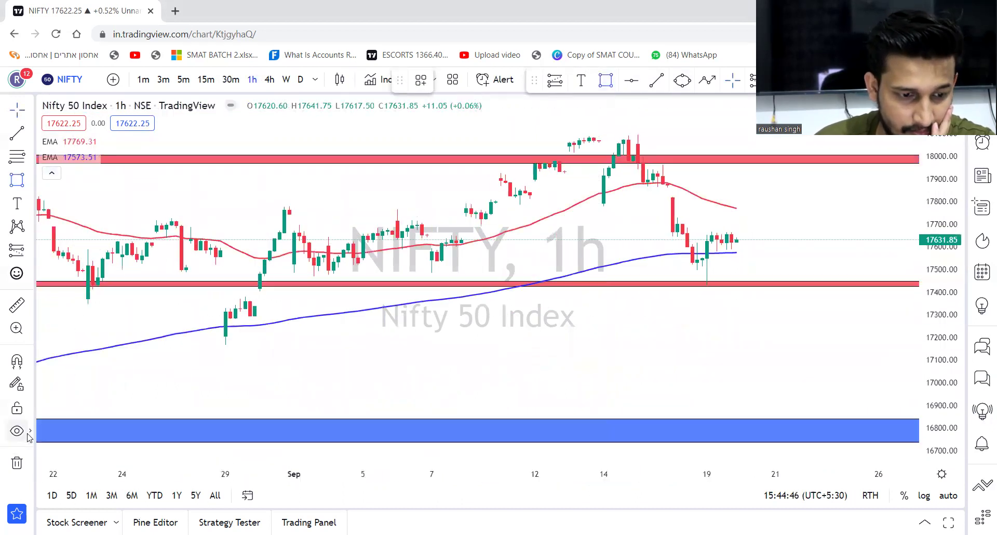
pyautogui.click(31, 430)
pyautogui.click(66, 450)
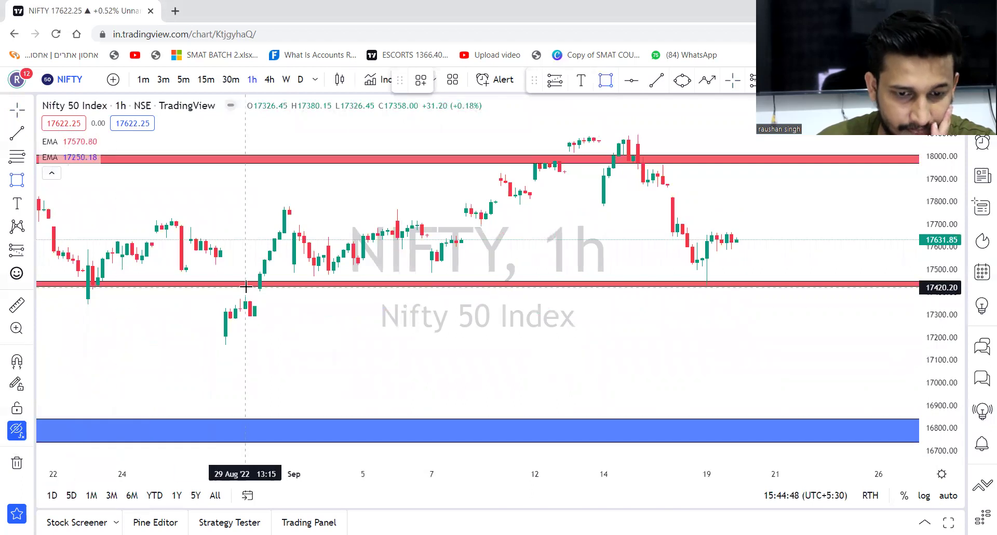
# Step: Draw a thin red zone on the hourly chart from 11 Aug to 22 Sep '22 at about 17,712 and thicken it slightly
pyautogui.click(444, 436)
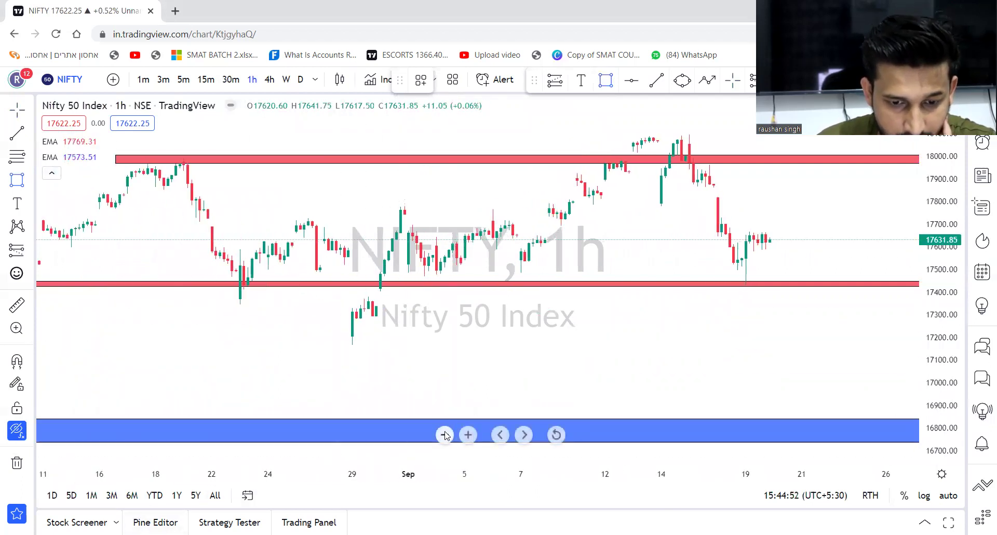
pyautogui.click(444, 434)
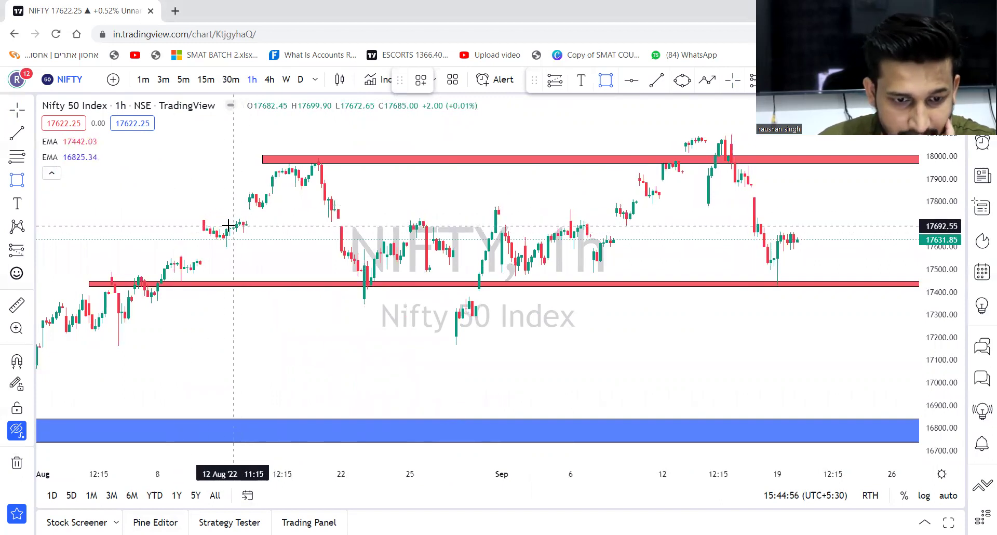
pyautogui.moveTo(206, 224)
pyautogui.mouseDown()
pyautogui.moveTo(516, 219)
pyautogui.moveTo(560, 193)
pyautogui.moveTo(587, 207)
pyautogui.moveTo(811, 249)
pyautogui.moveTo(859, 238)
pyautogui.moveTo(866, 221)
pyautogui.mouseUp()
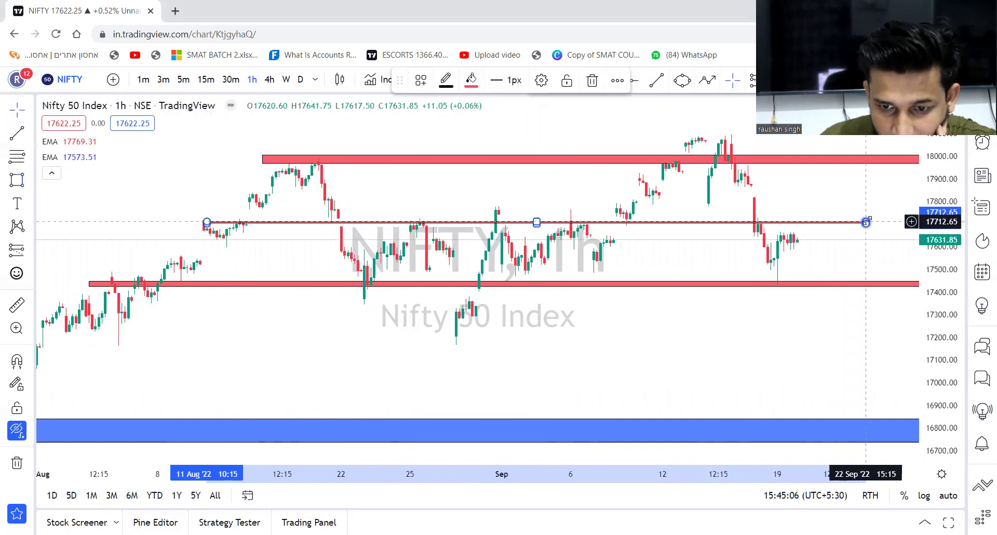
pyautogui.click(863, 251)
pyautogui.moveTo(854, 257); pyautogui.dragTo(841, 277)
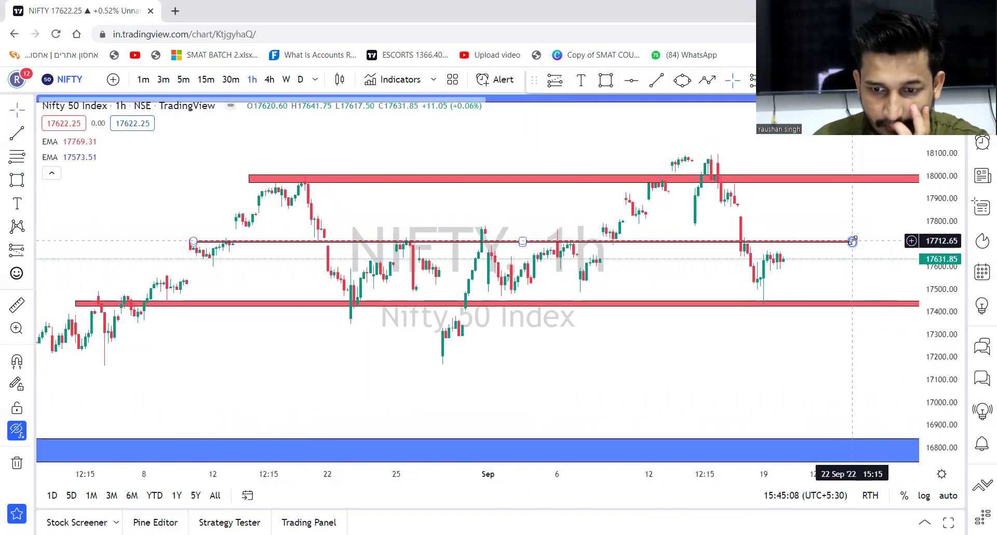
pyautogui.click(852, 241)
pyautogui.moveTo(852, 241); pyautogui.dragTo(856, 239)
pyautogui.moveTo(868, 263); pyautogui.dragTo(806, 285)
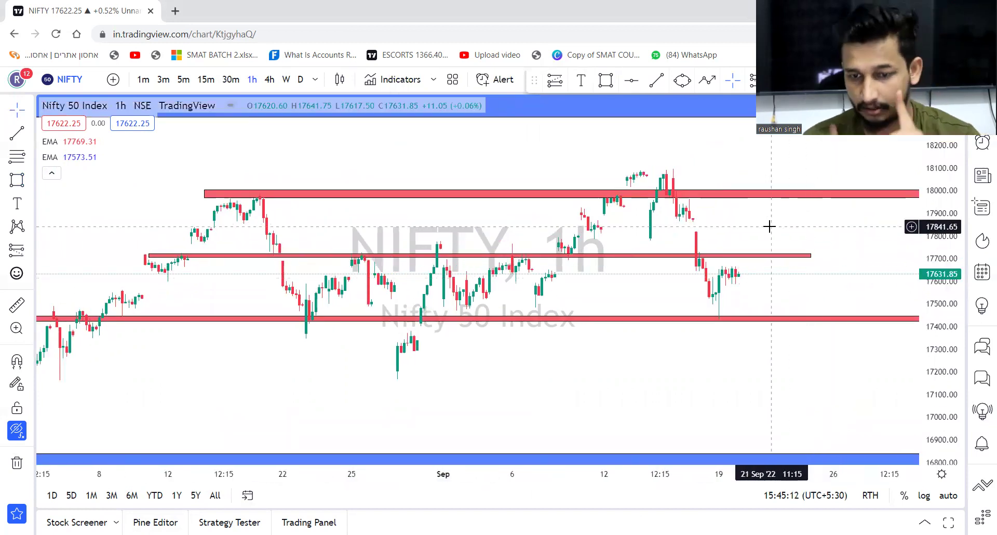
# Step: Draw a rectangle on the 15-minute chart around the 19 Sep '22 consolidation, ending 20 Sep 14:15, about 17,579 to 17,670
pyautogui.click(206, 79)
pyautogui.moveTo(930, 344); pyautogui.dragTo(921, 156)
pyautogui.moveTo(781, 290); pyautogui.dragTo(798, 329)
pyautogui.moveTo(952, 185); pyautogui.dragTo(950, 280)
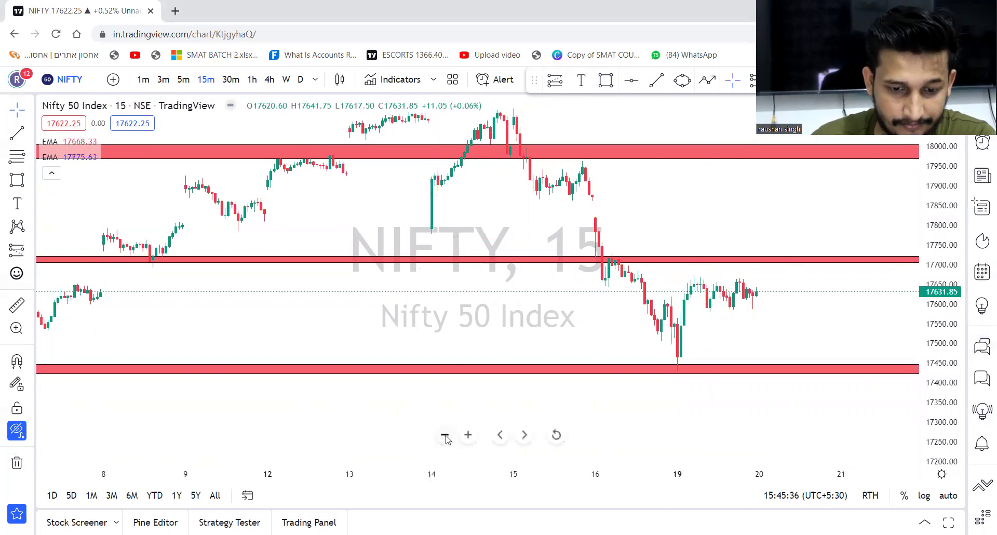
pyautogui.click(445, 436)
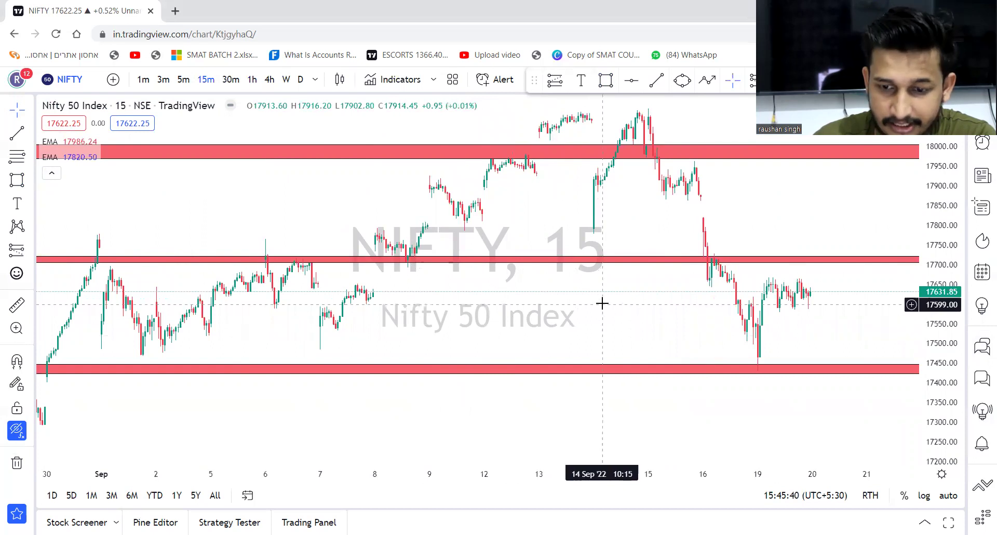
pyautogui.click(605, 80)
pyautogui.moveTo(755, 276)
pyautogui.mouseDown()
pyautogui.moveTo(775, 306)
pyautogui.moveTo(856, 312)
pyautogui.mouseUp()
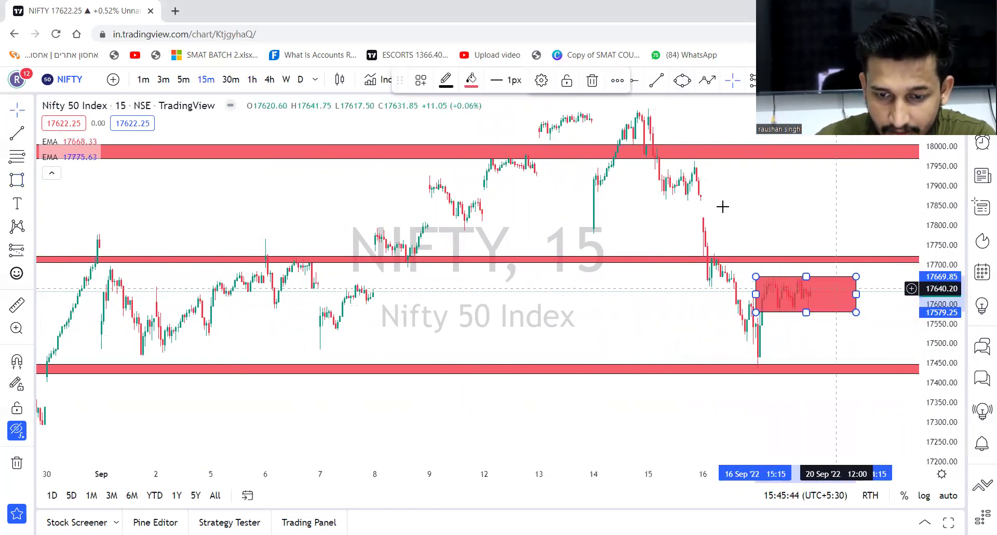
# Step: Change the consolidation rectangle's fill to green, lower its opacity and deselect it
pyautogui.click(471, 81)
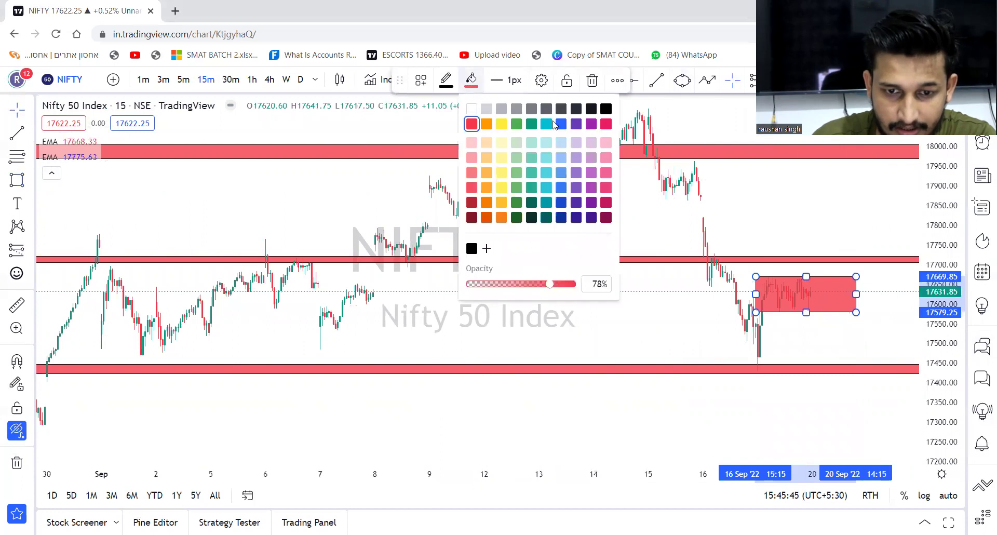
pyautogui.click(516, 125)
pyautogui.click(471, 80)
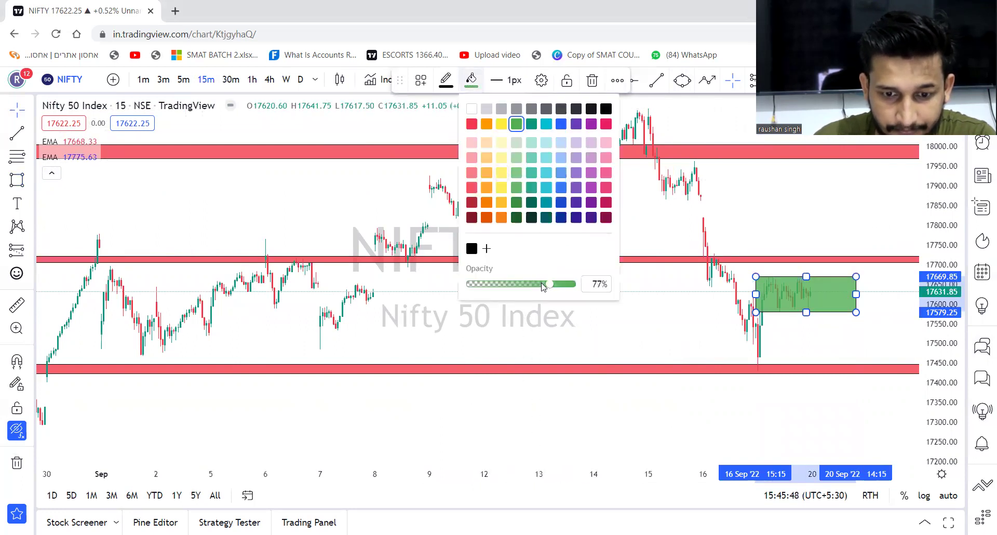
pyautogui.moveTo(542, 283); pyautogui.dragTo(508, 284)
pyautogui.click(523, 333)
# Step: Draw a breakdown path from the green box's lower edge down to about 17,550, back to the edge, and down to the 17,445 zone
pyautogui.moveTo(690, 338); pyautogui.dragTo(578, 410)
pyautogui.click(467, 435)
pyautogui.moveTo(371, 359); pyautogui.dragTo(606, 358)
pyautogui.moveTo(417, 319); pyautogui.dragTo(452, 300)
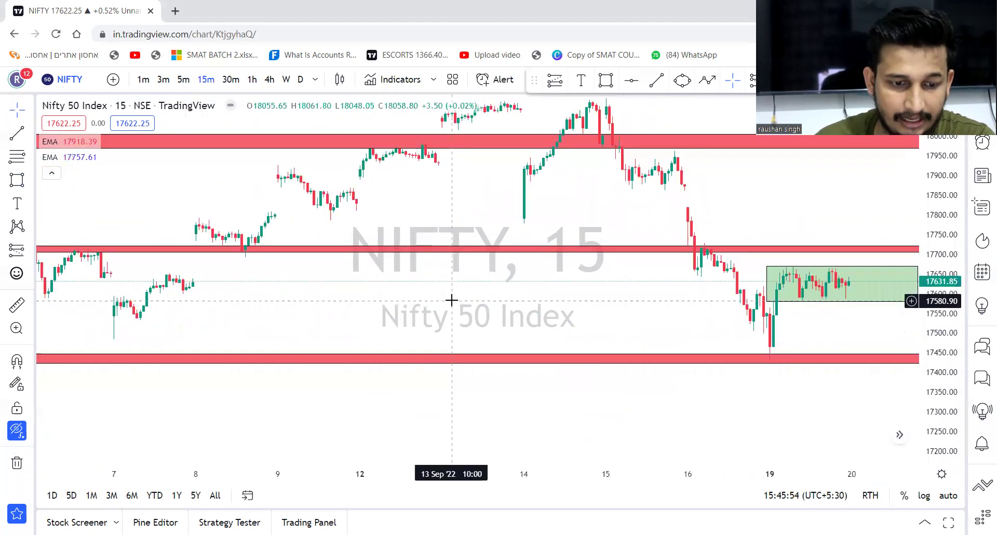
pyautogui.click(450, 436)
pyautogui.click(450, 436)
pyautogui.moveTo(591, 294); pyautogui.dragTo(477, 278)
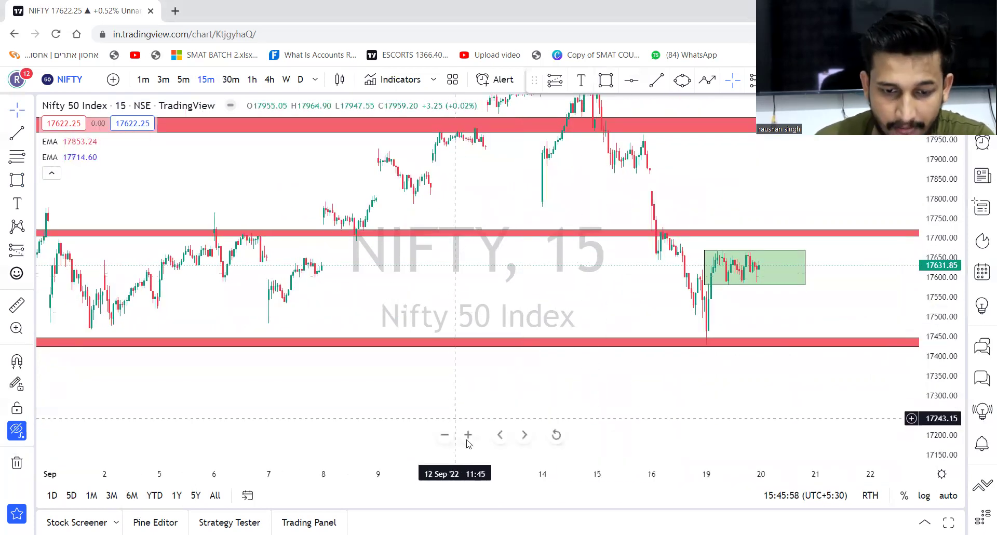
pyautogui.click(468, 434)
pyautogui.moveTo(491, 341); pyautogui.dragTo(421, 296)
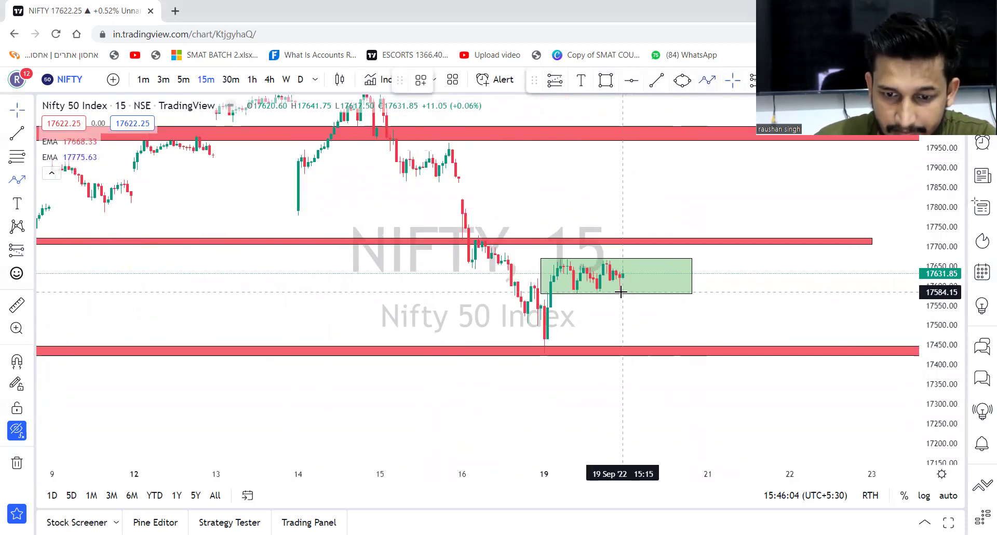
pyautogui.click(620, 290)
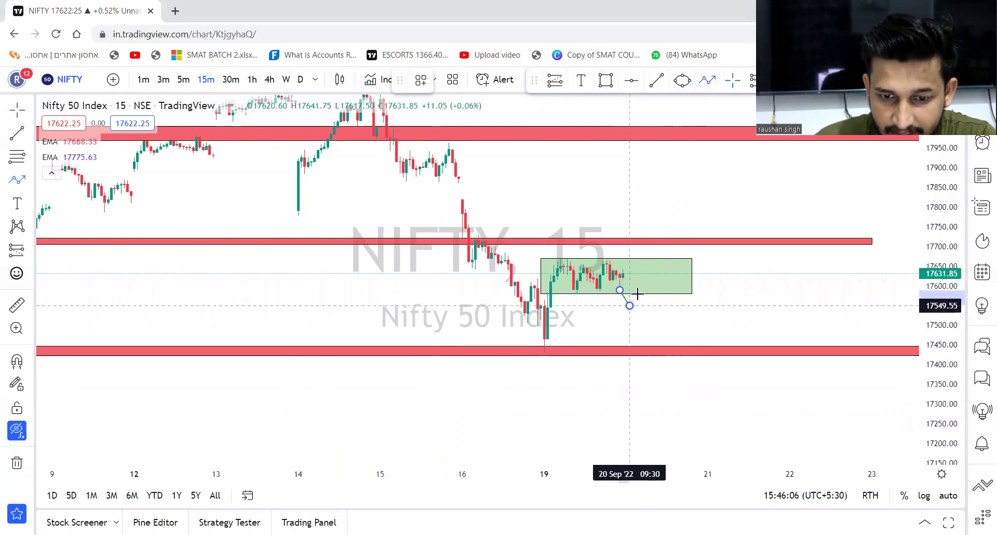
pyautogui.click(639, 292)
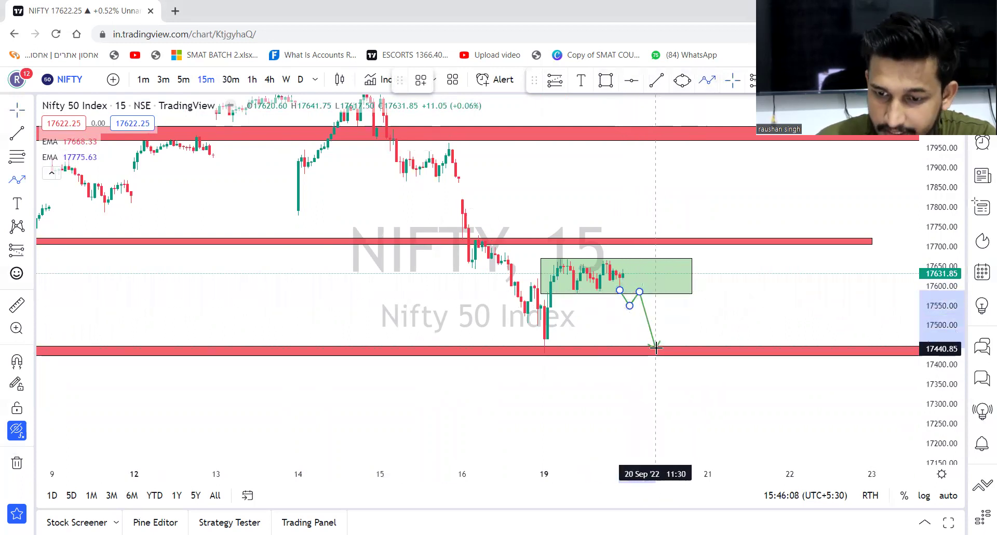
pyautogui.doubleClick(654, 346)
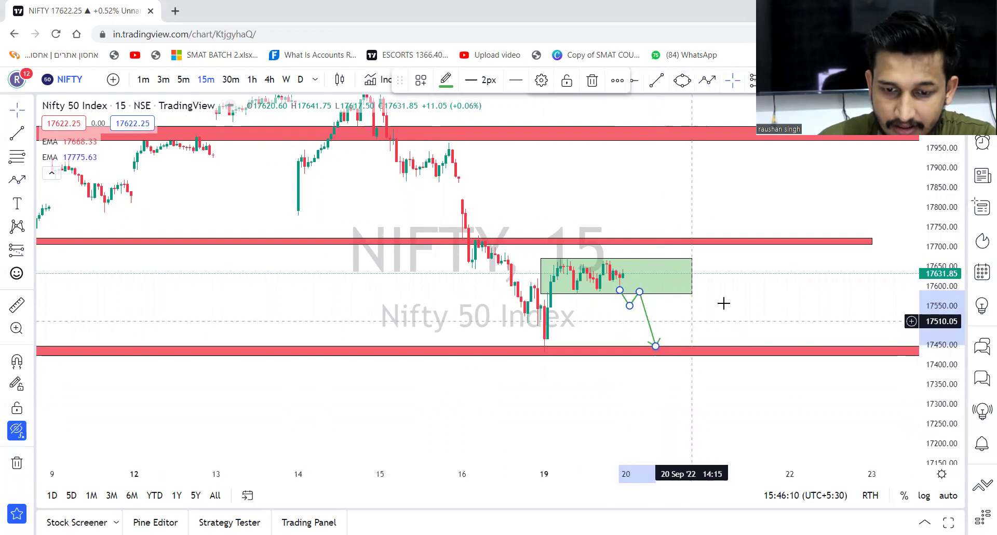
# Step: Change the breakdown path's line colour to red and deselect it
pyautogui.click(446, 79)
pyautogui.click(446, 123)
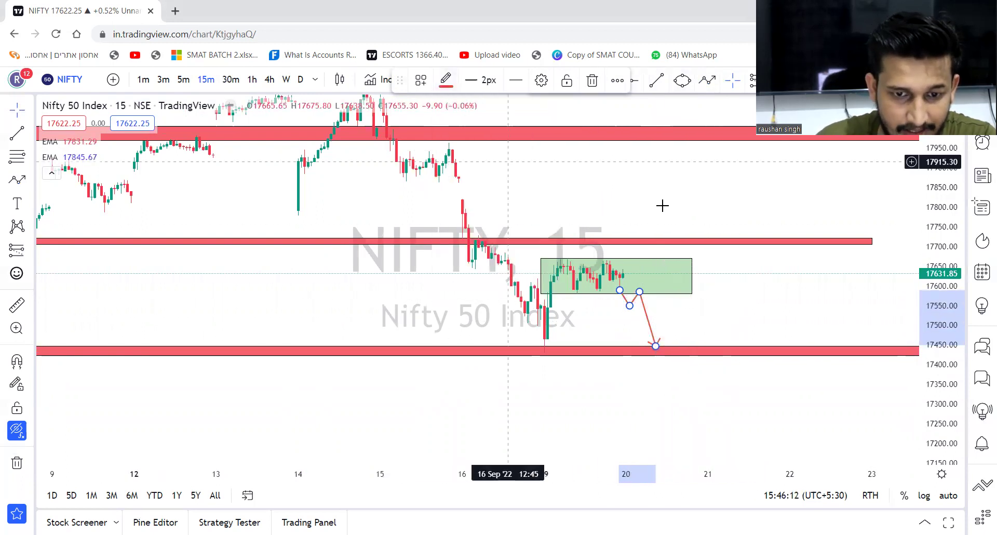
pyautogui.moveTo(661, 205); pyautogui.dragTo(650, 222)
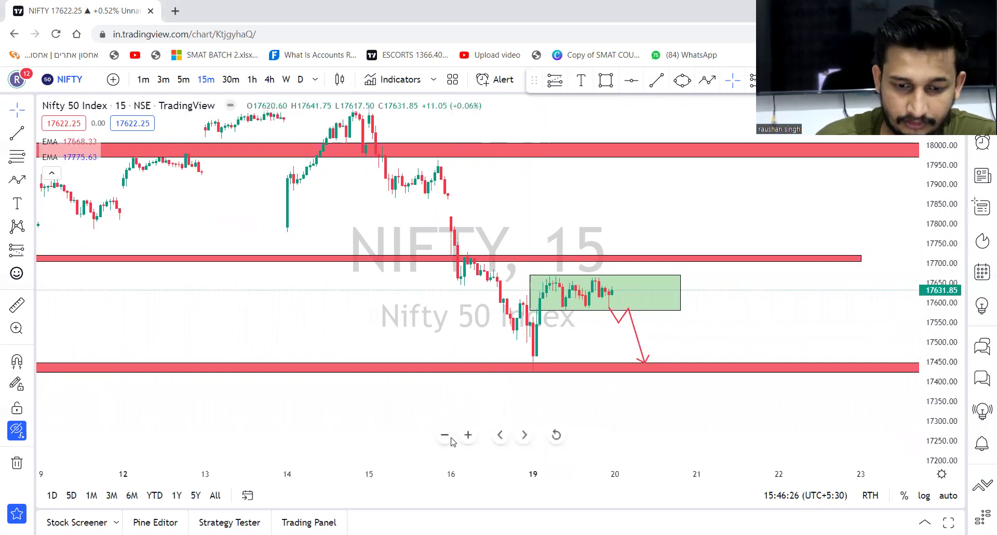
# Step: Draw a breakout path from the last candle up to about 17,768, back to the 17,716 zone, and up to about 17,858
pyautogui.click(444, 435)
pyautogui.click(444, 435)
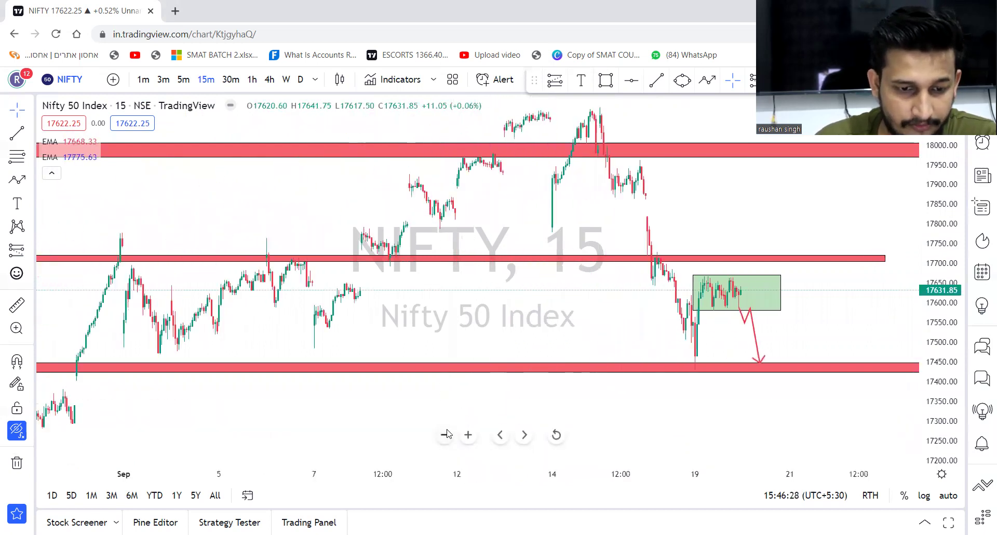
pyautogui.click(469, 435)
pyautogui.click(470, 435)
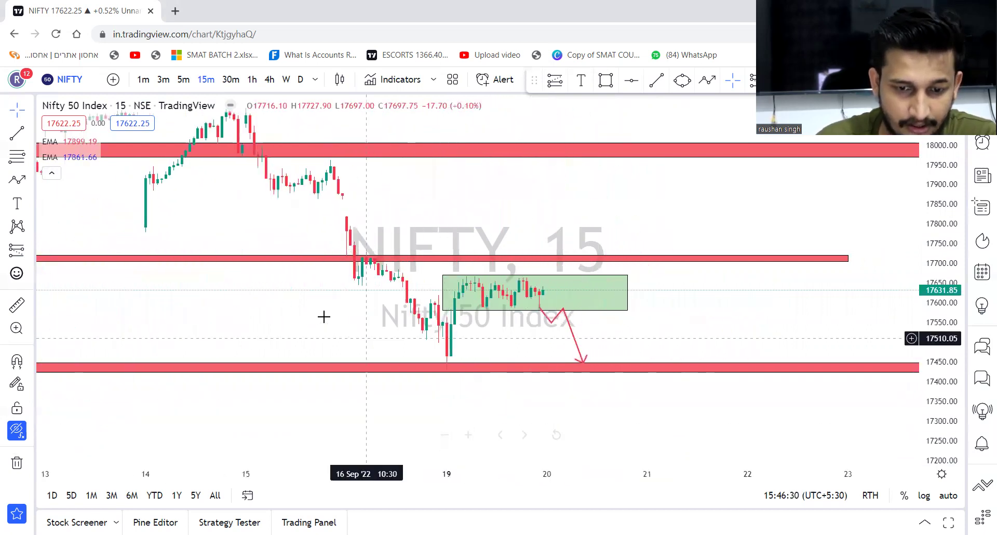
pyautogui.moveTo(313, 280); pyautogui.dragTo(292, 301)
pyautogui.click(17, 180)
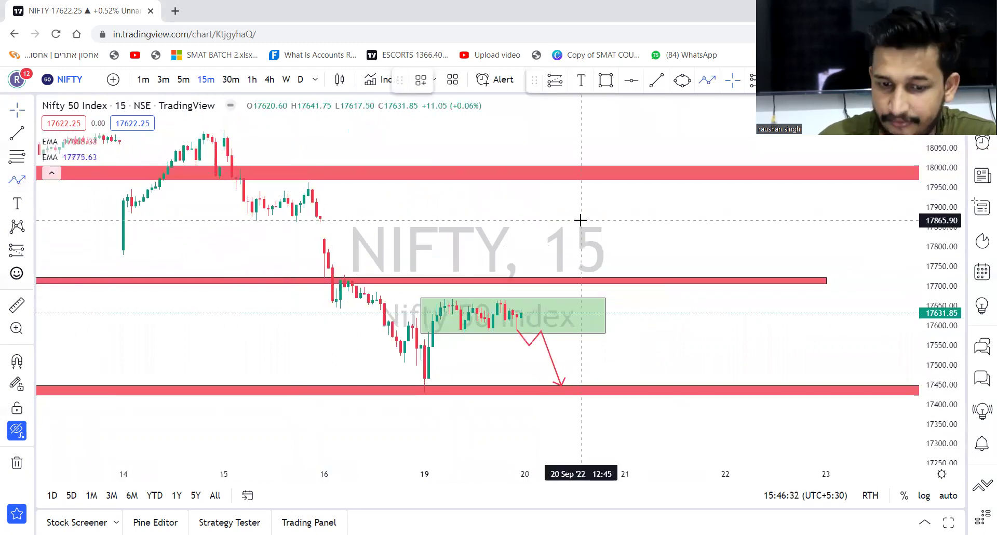
pyautogui.click(519, 306)
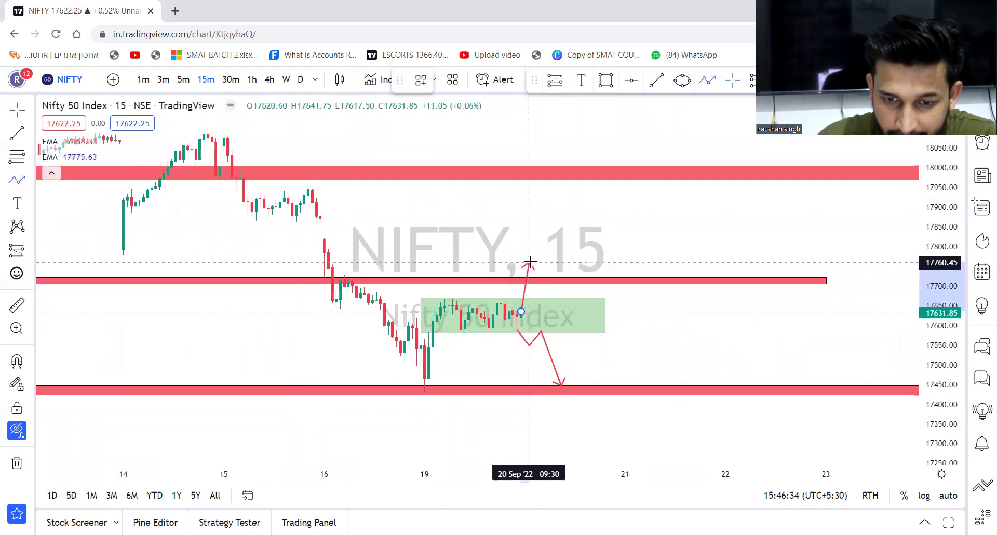
pyautogui.click(533, 258)
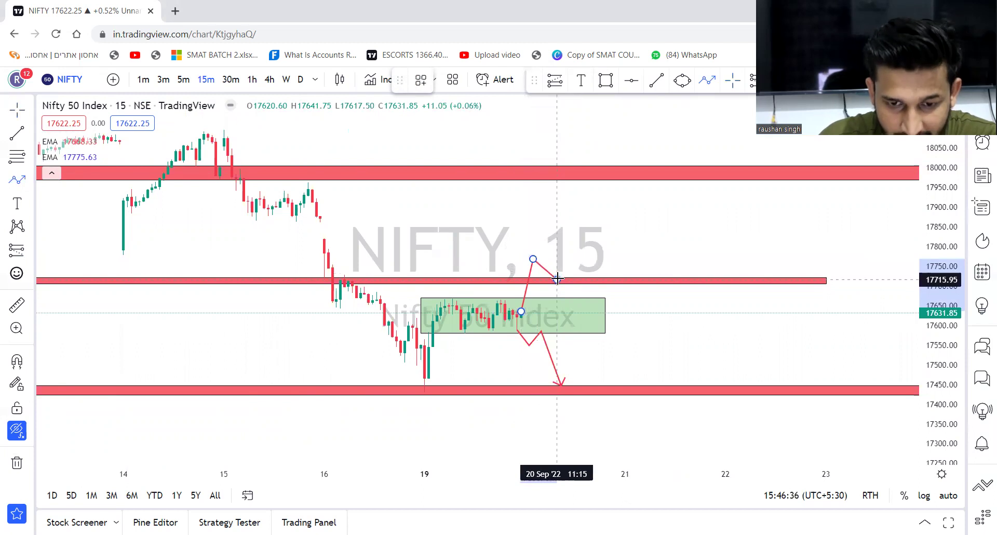
pyautogui.doubleClick(569, 222)
pyautogui.moveTo(526, 223); pyautogui.dragTo(545, 234)
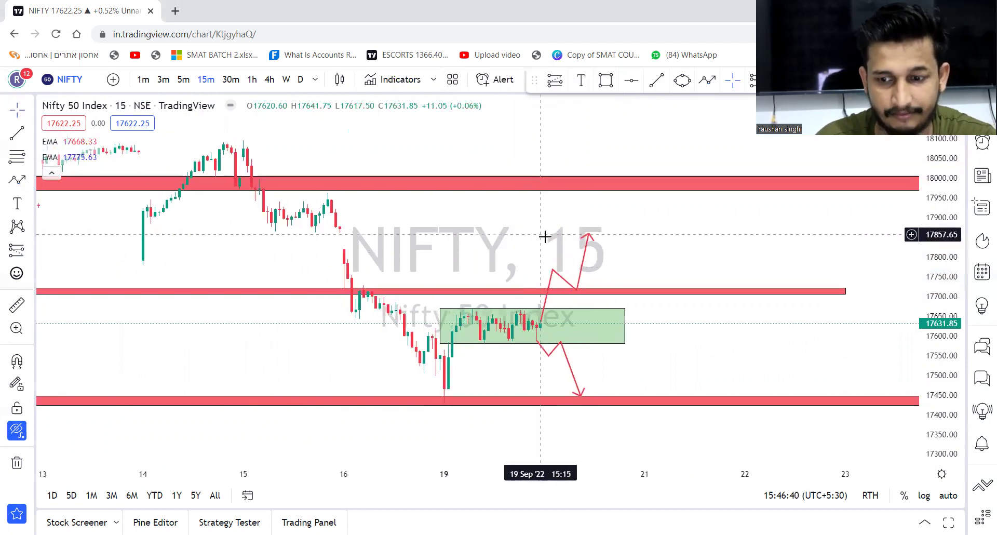
pyautogui.click(589, 235)
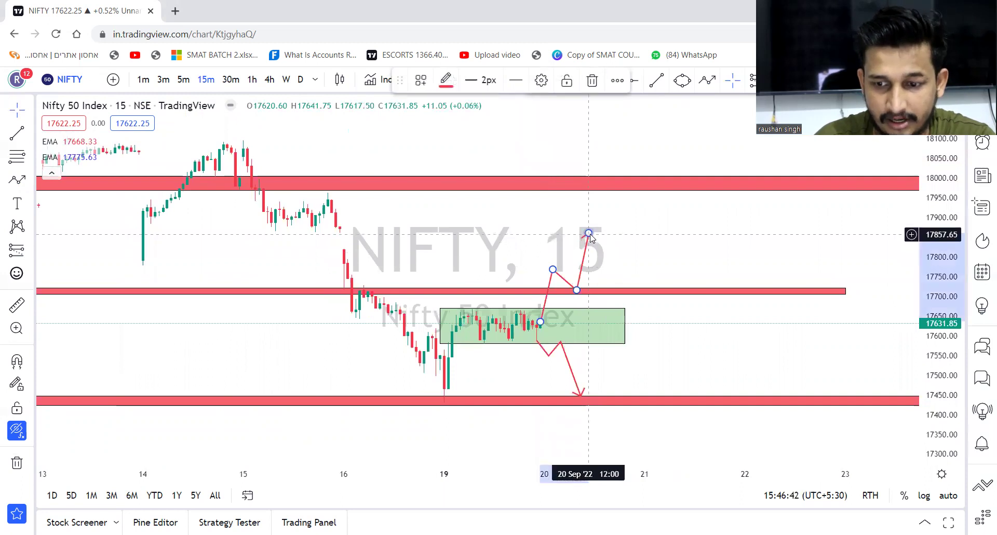
pyautogui.moveTo(536, 239); pyautogui.dragTo(541, 250)
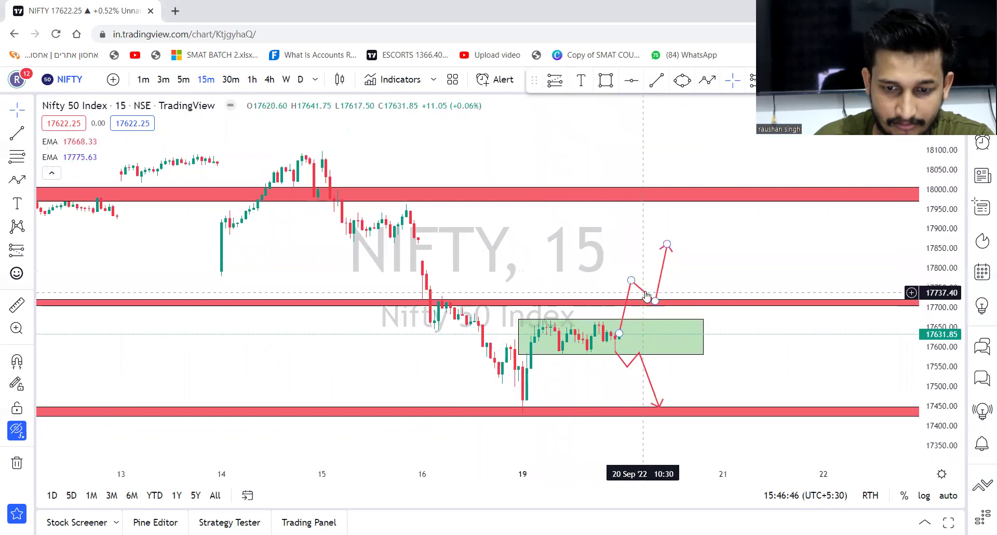
# Step: Place a long position at the breakout retest with entry 17,735.75, stop 17,699.50 and target about 17,839.55
pyautogui.click(32, 252)
pyautogui.click(107, 251)
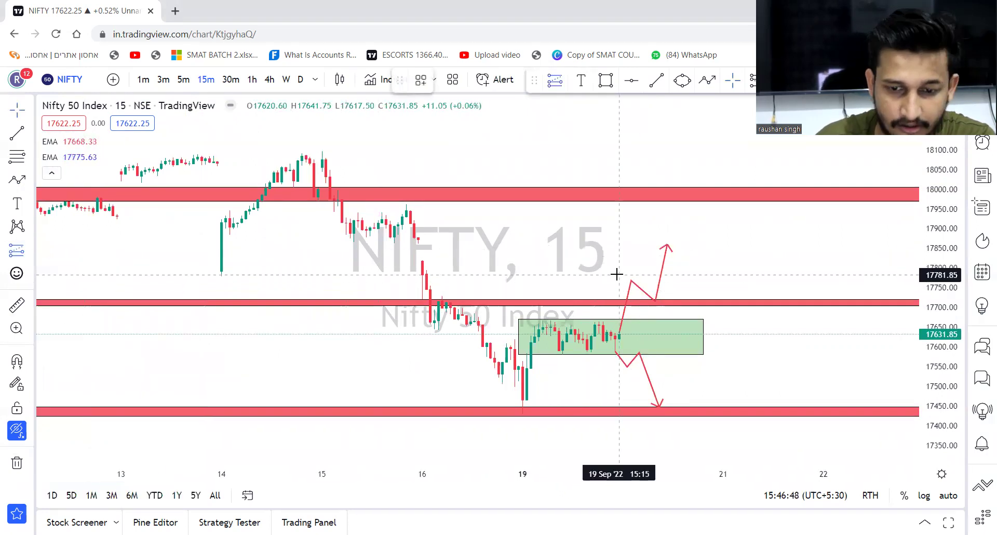
pyautogui.click(658, 293)
pyautogui.moveTo(659, 341); pyautogui.dragTo(659, 307)
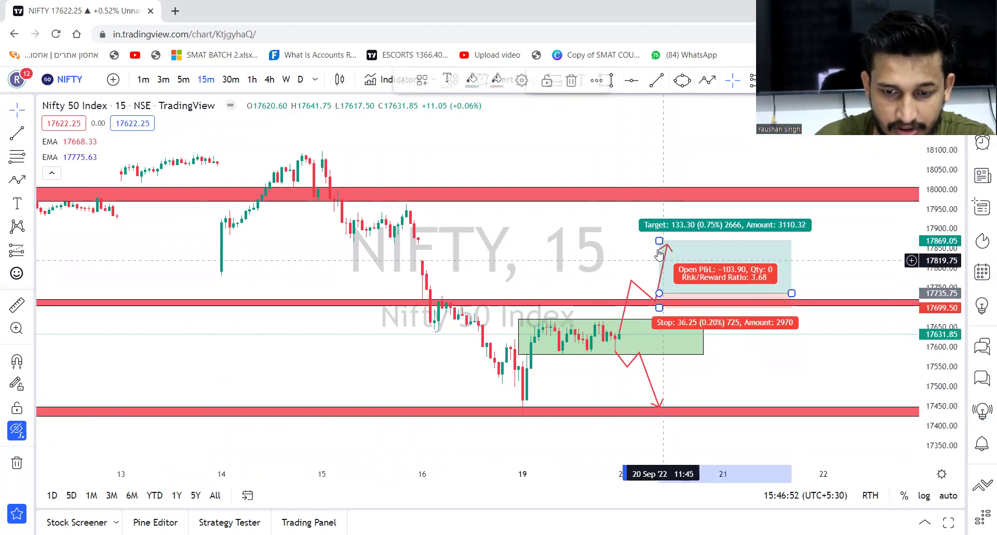
pyautogui.moveTo(659, 240); pyautogui.dragTo(663, 253)
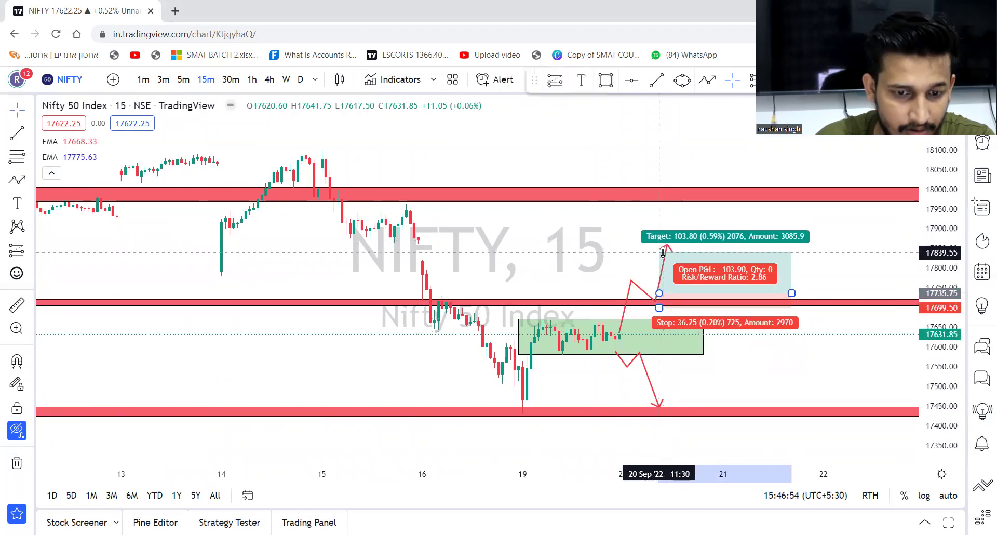
# Step: Draw a thin green zone at about 17,820 from 9 Sep 09:15 and extend its end to 21 Sep
pyautogui.moveTo(605, 249); pyautogui.dragTo(725, 238)
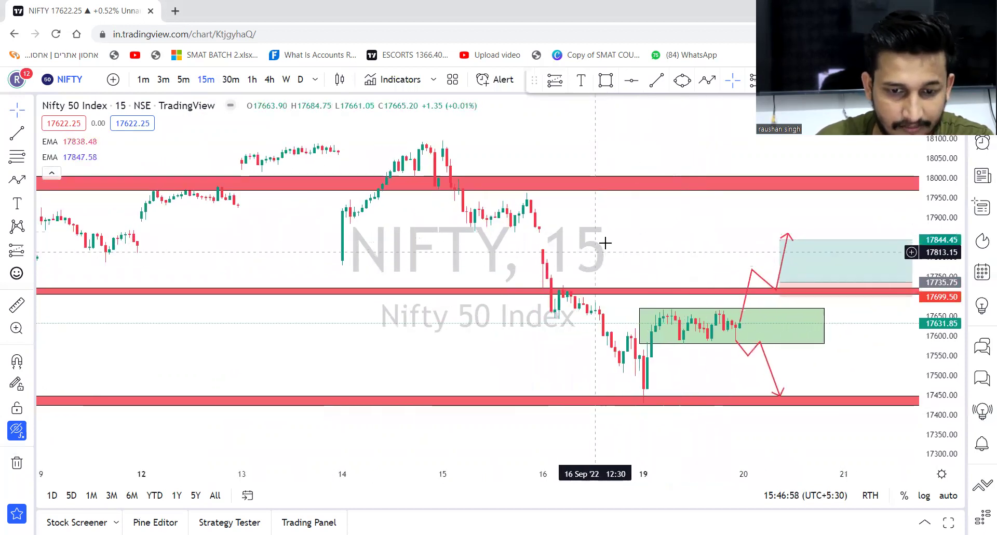
pyautogui.moveTo(602, 245); pyautogui.dragTo(792, 218)
pyautogui.scroll(-4, 487, 389)
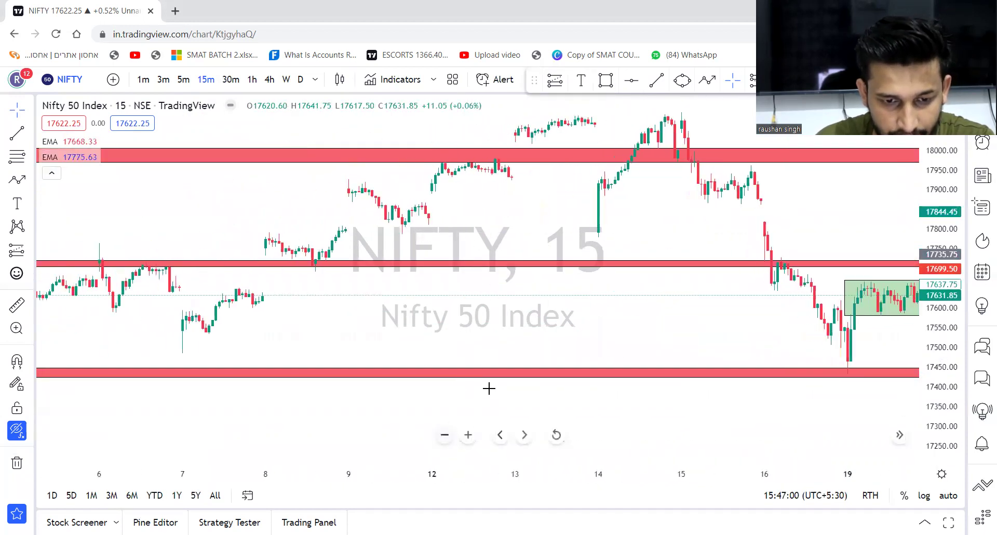
pyautogui.click(605, 81)
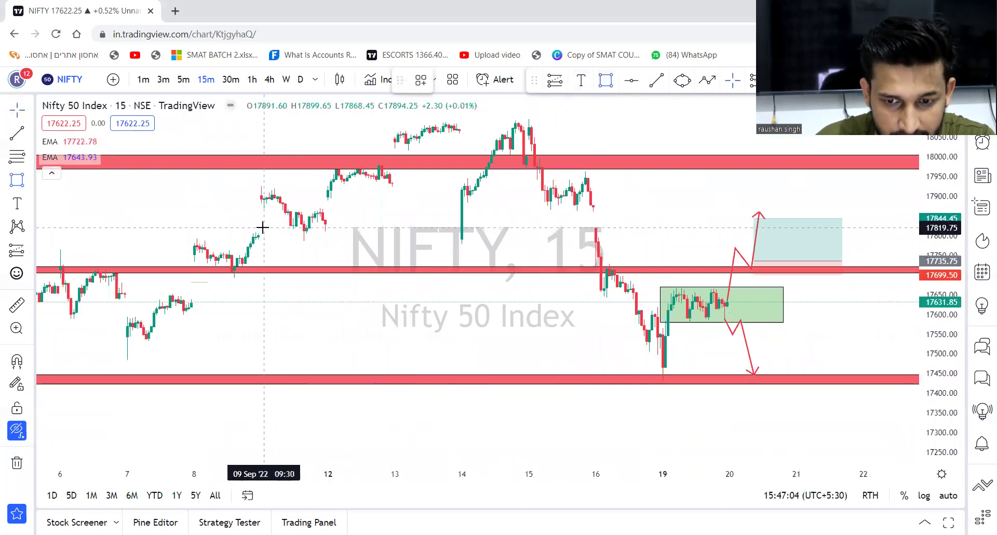
pyautogui.moveTo(260, 228); pyautogui.dragTo(745, 227)
pyautogui.click(471, 80)
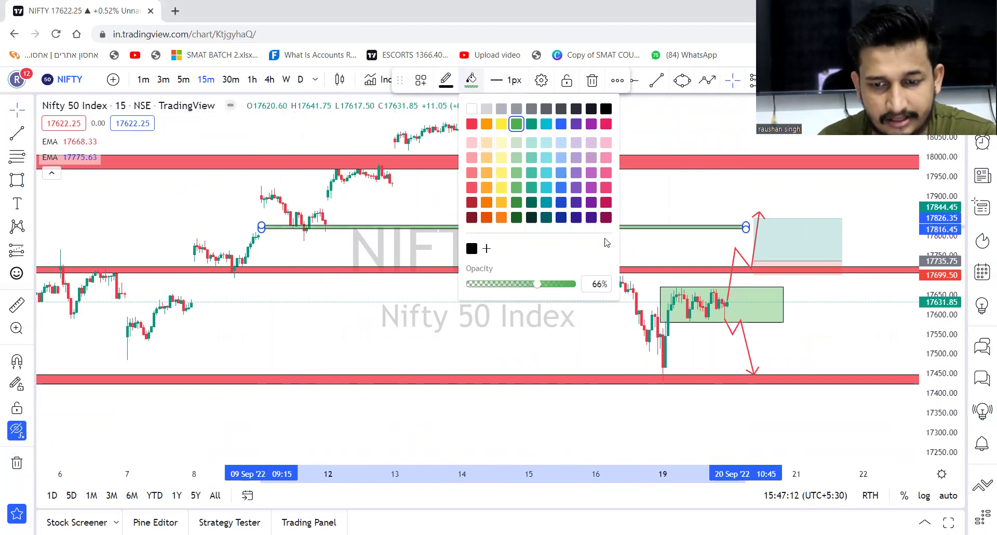
pyautogui.click(683, 190)
pyautogui.moveTo(667, 249)
pyautogui.mouseDown()
pyautogui.moveTo(520, 259)
pyautogui.moveTo(552, 244)
pyautogui.moveTo(633, 247)
pyautogui.mouseUp()
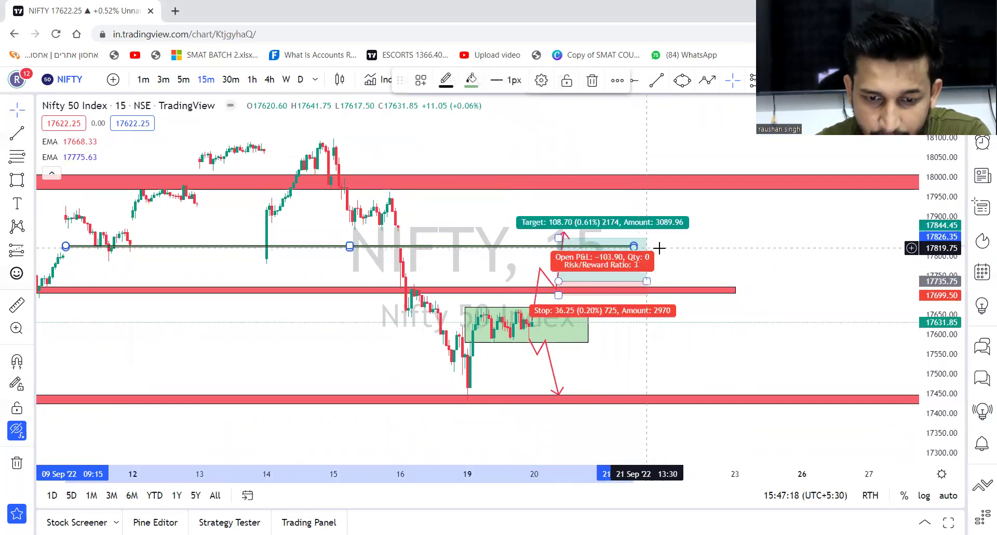
pyautogui.click(687, 250)
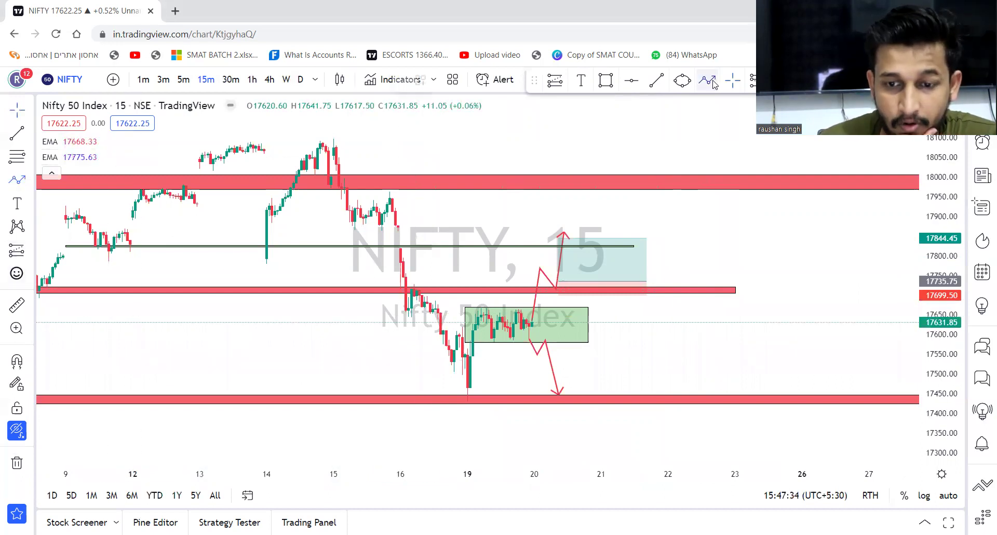
# Step: Draw a reversal path from the green box's lower edge down to about 17,425 and back up to about 17,630
pyautogui.moveTo(936, 214); pyautogui.dragTo(936, 264)
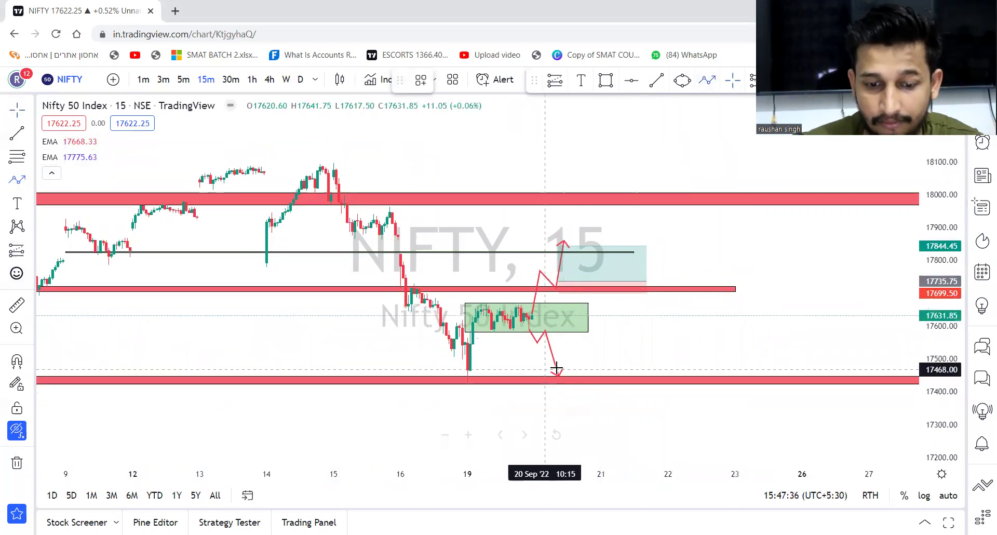
pyautogui.moveTo(528, 326); pyautogui.dragTo(584, 387)
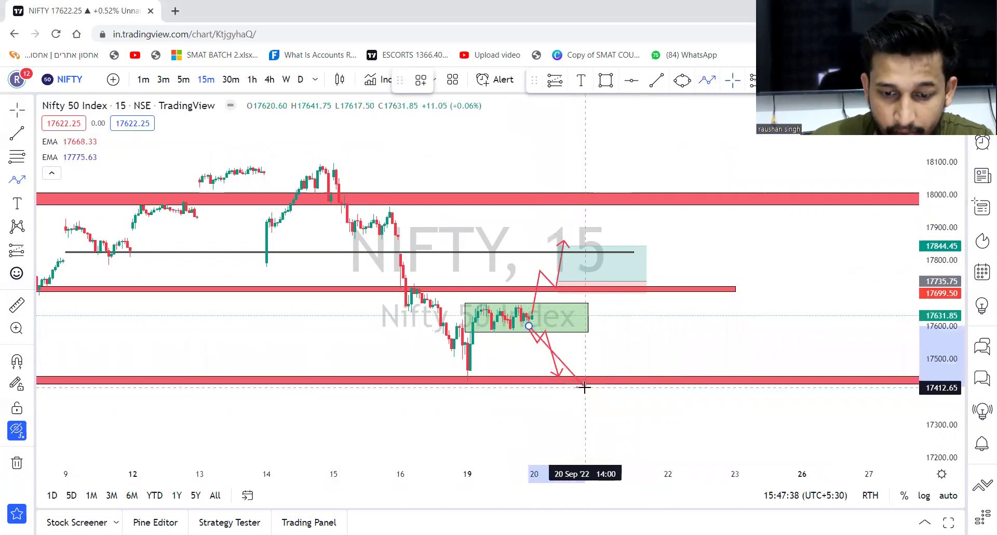
pyautogui.click(585, 384)
pyautogui.doubleClick(620, 316)
pyautogui.moveTo(674, 324); pyautogui.dragTo(710, 282)
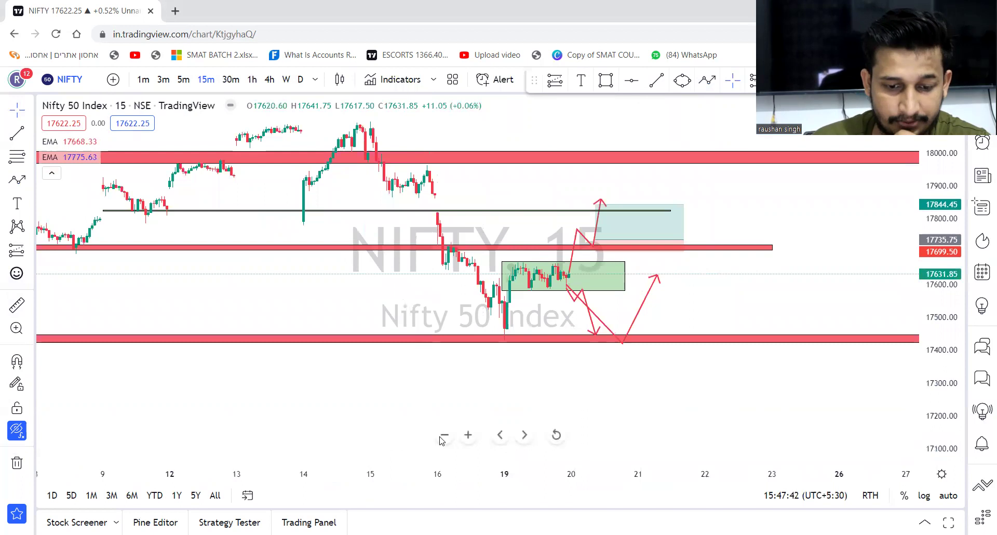
pyautogui.click(445, 436)
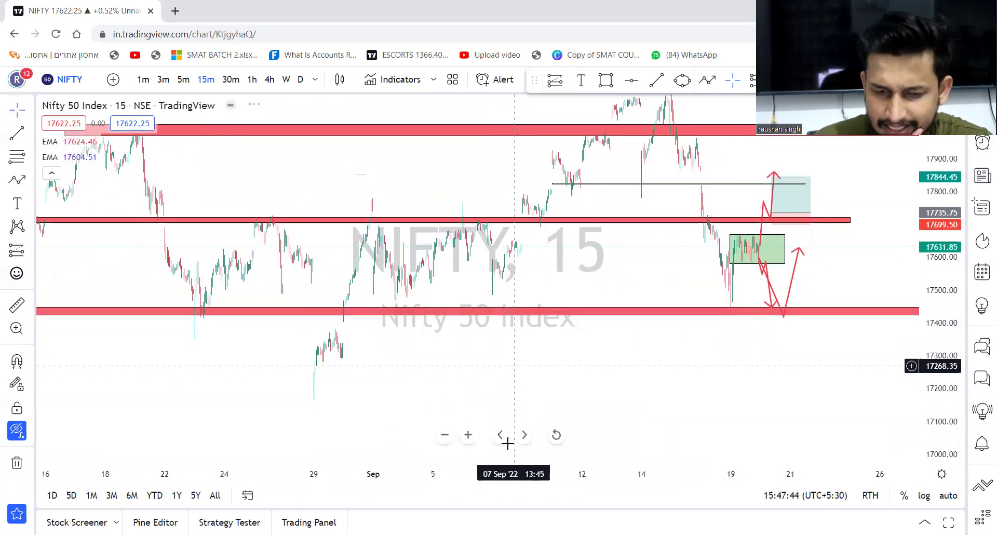
pyautogui.click(468, 436)
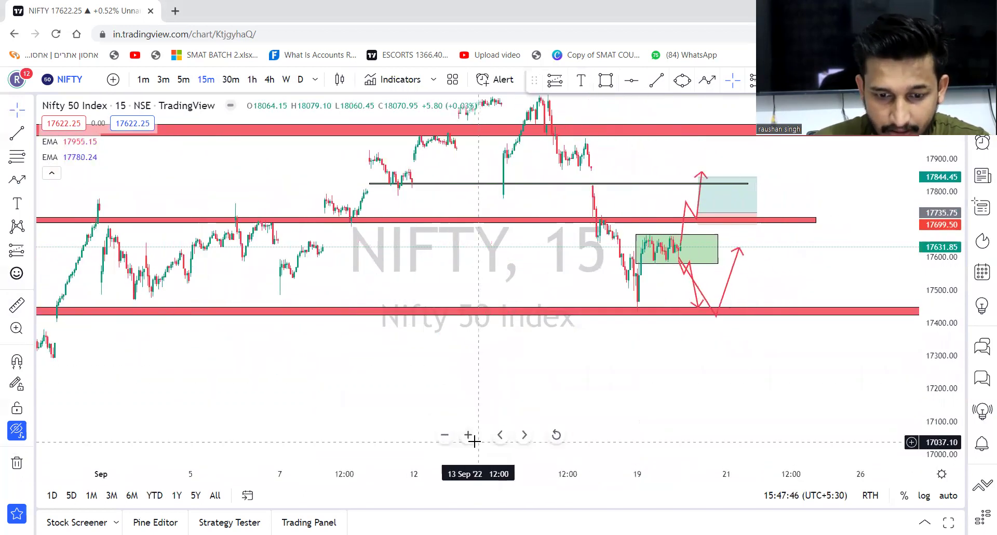
pyautogui.click(468, 435)
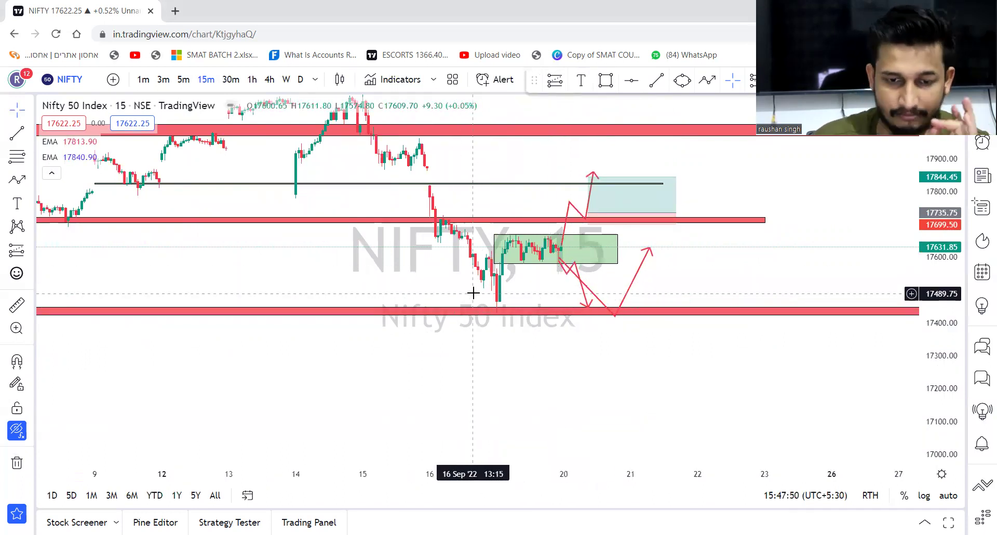
# Step: Sketch a sideways arrow at about 19,110 and a zigzag path falling to about 18,664 in the empty area above the blue zone
pyautogui.moveTo(450, 133); pyautogui.dragTo(461, 409)
pyautogui.click(17, 179)
pyautogui.click(256, 191)
pyautogui.doubleClick(374, 191)
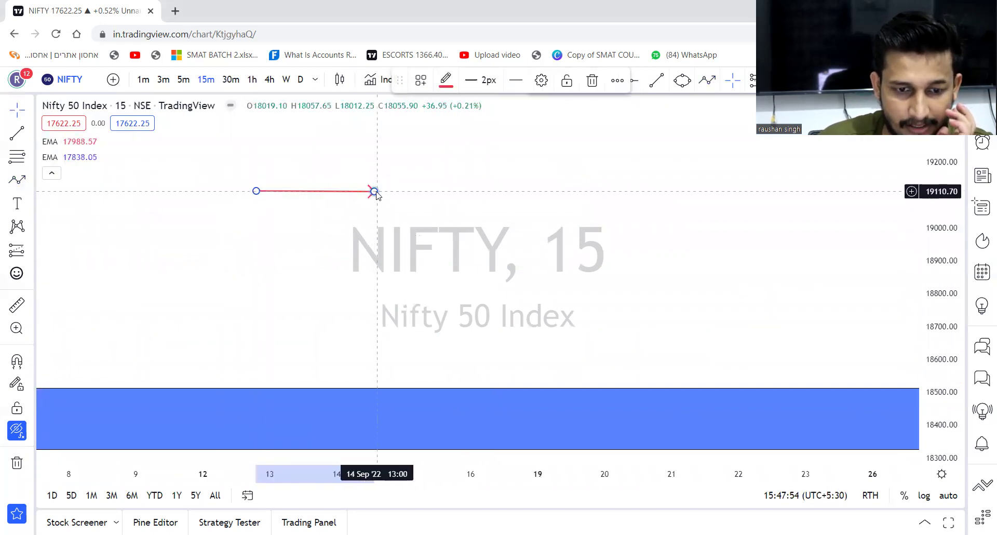
pyautogui.click(9, 180)
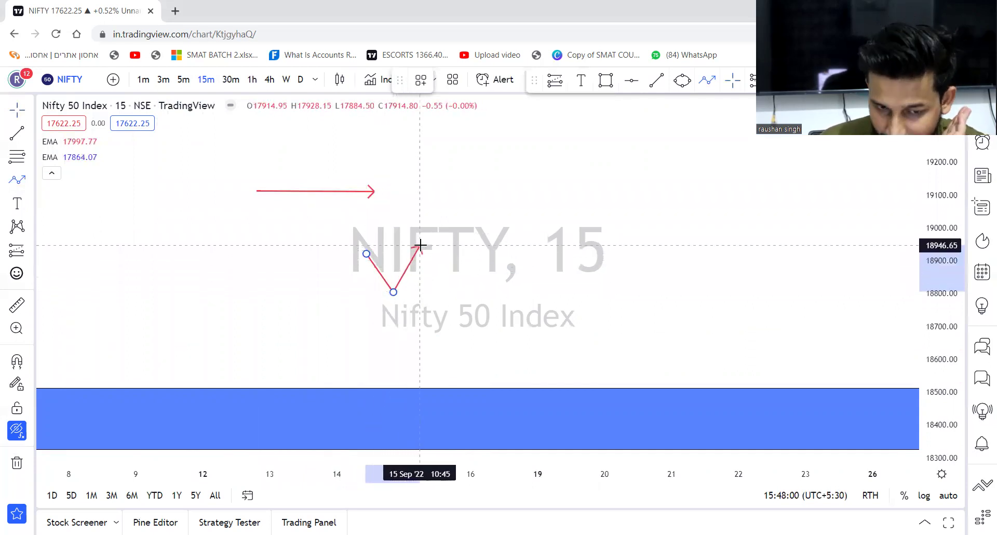
pyautogui.doubleClick(438, 338)
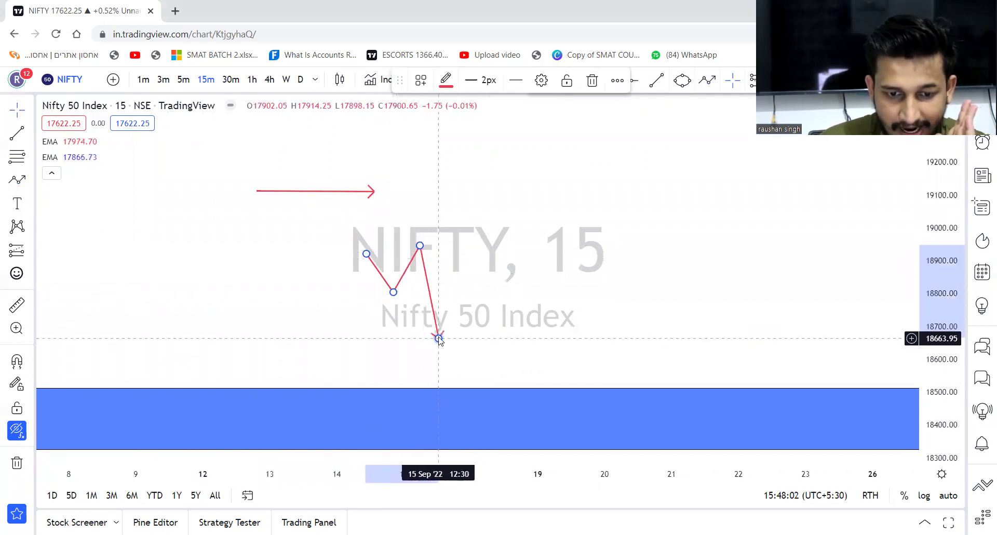
# Step: Circle the zigzag path's retracement peak at about 18,946 with a small ellipse
pyautogui.click(682, 80)
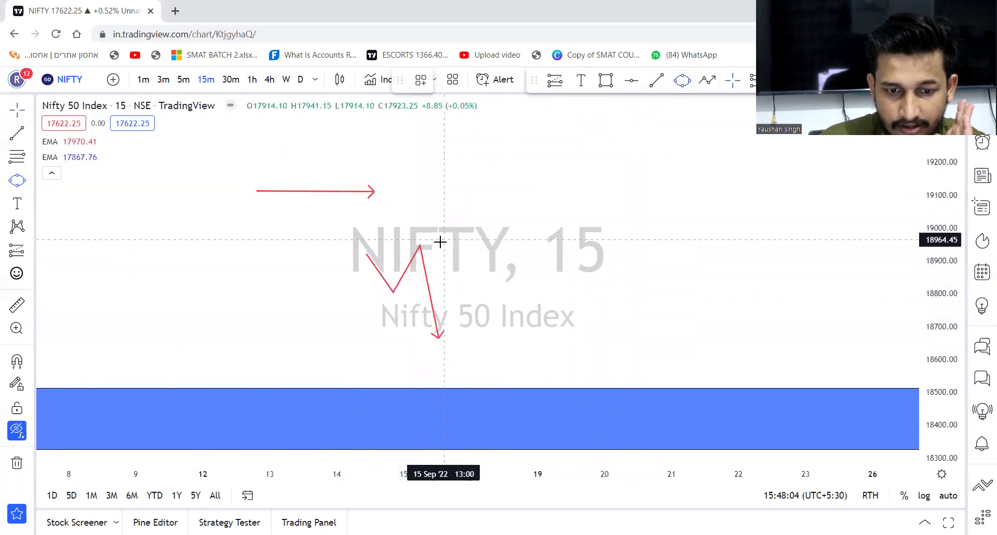
pyautogui.click(412, 236)
pyautogui.click(443, 256)
pyautogui.click(429, 270)
pyautogui.click(489, 252)
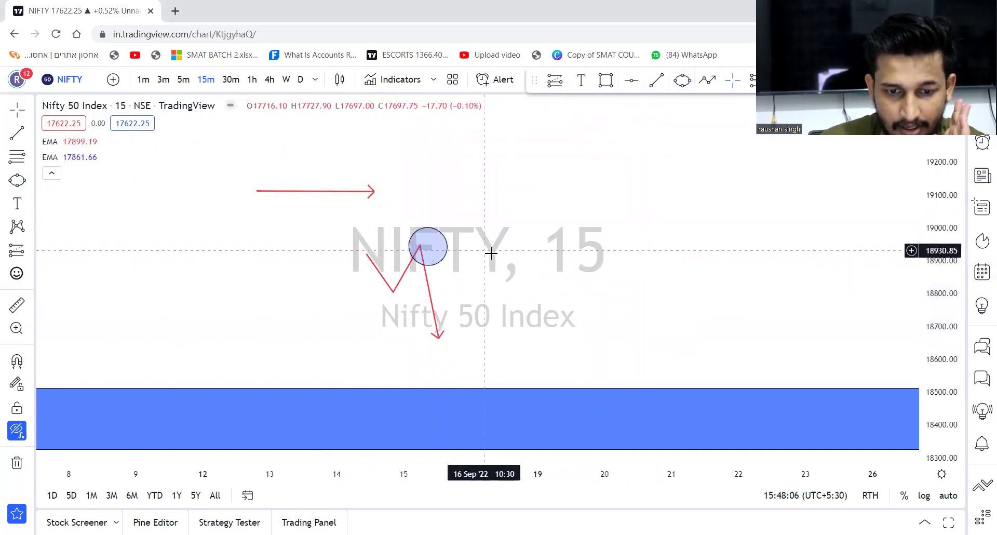
# Step: Undo the ellipse, the zigzag path and the sideways arrow
pyautogui.hotkey('ctrl', 'z')
pyautogui.hotkey('ctrl', 'z')
pyautogui.hotkey('ctrl', 'z')
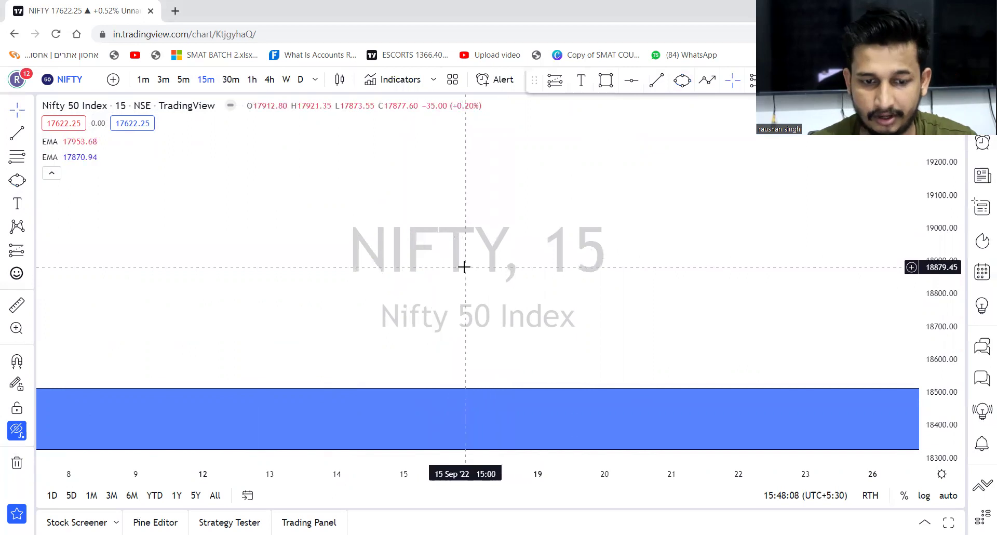
# Step: Return to the price candles and show the hidden EMA indicators
pyautogui.moveTo(291, 347); pyautogui.dragTo(288, 188)
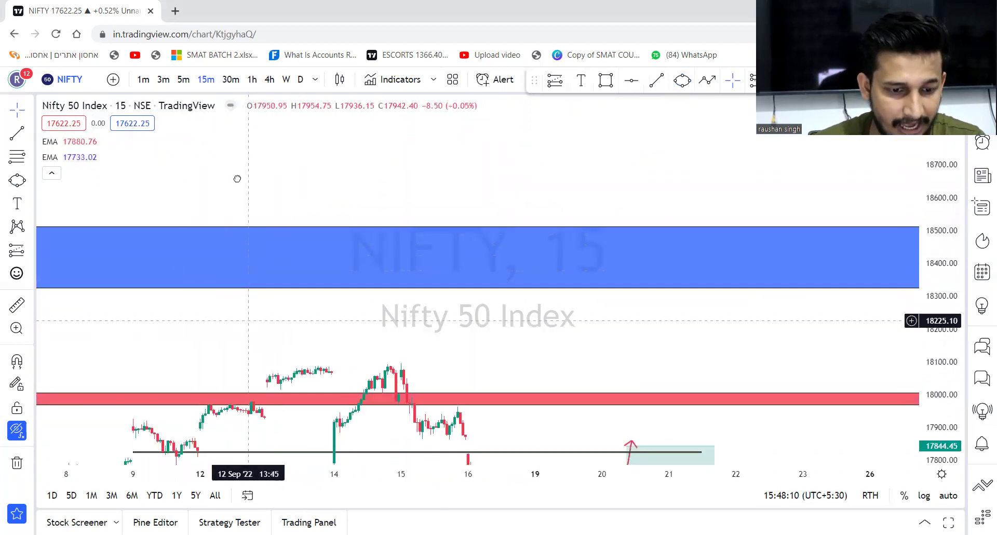
pyautogui.moveTo(237, 300); pyautogui.dragTo(227, 151)
pyautogui.click(16, 430)
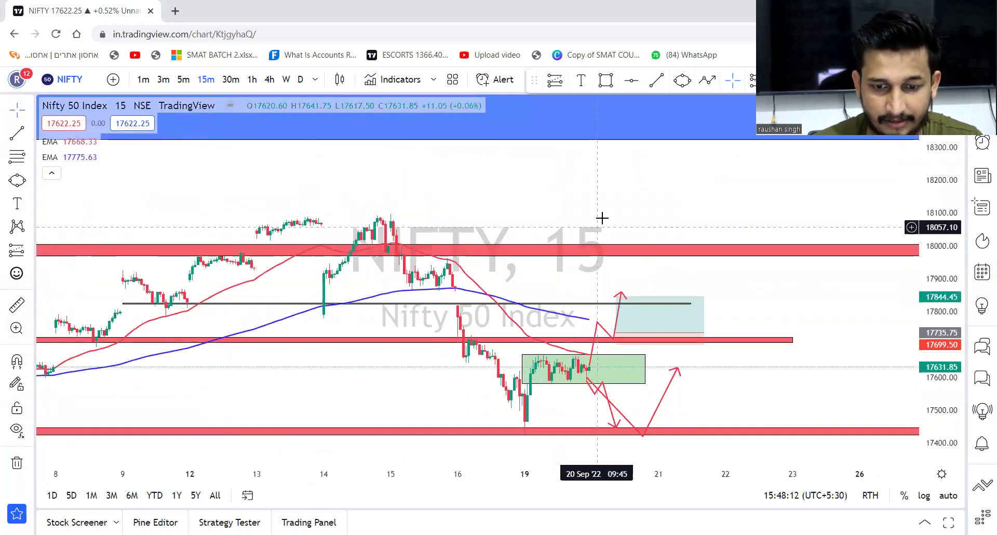
# Step: Draw a falling trendline from the 16 Sep high at about 17,716 to about 17,620 on 20 Sep, inside the green box
pyautogui.moveTo(941, 384); pyautogui.dragTo(942, 314)
pyautogui.moveTo(748, 265); pyautogui.dragTo(740, 233)
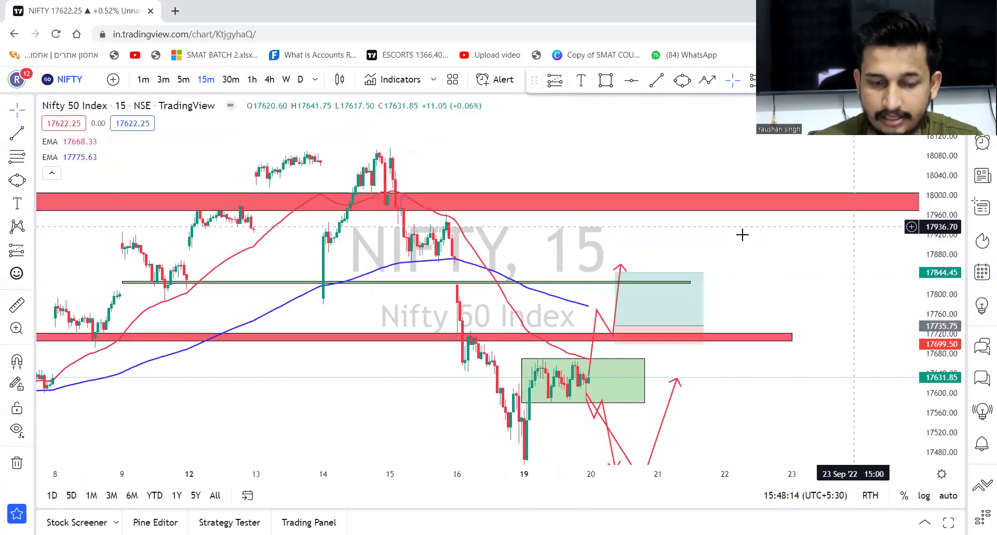
pyautogui.moveTo(583, 212); pyautogui.dragTo(588, 194)
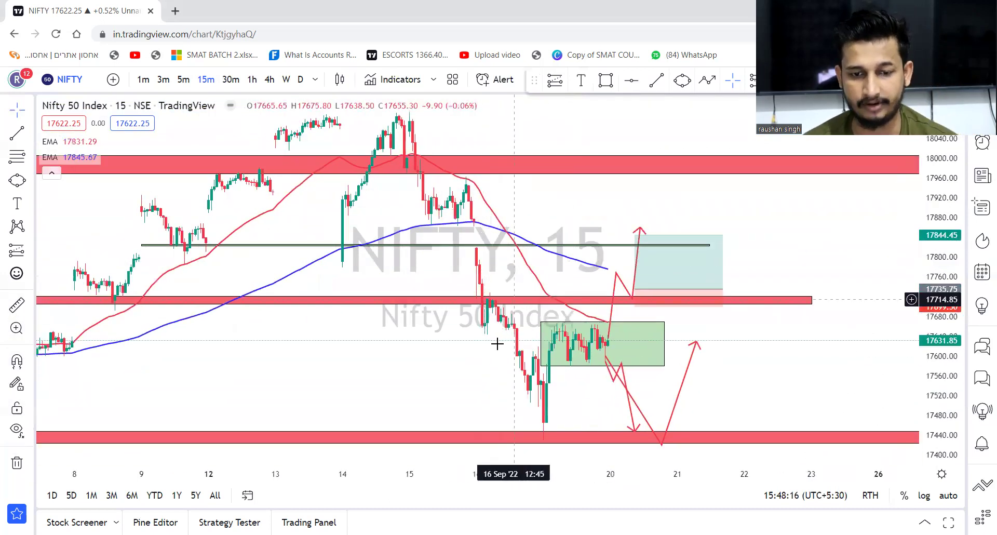
pyautogui.moveTo(495, 325); pyautogui.dragTo(501, 294)
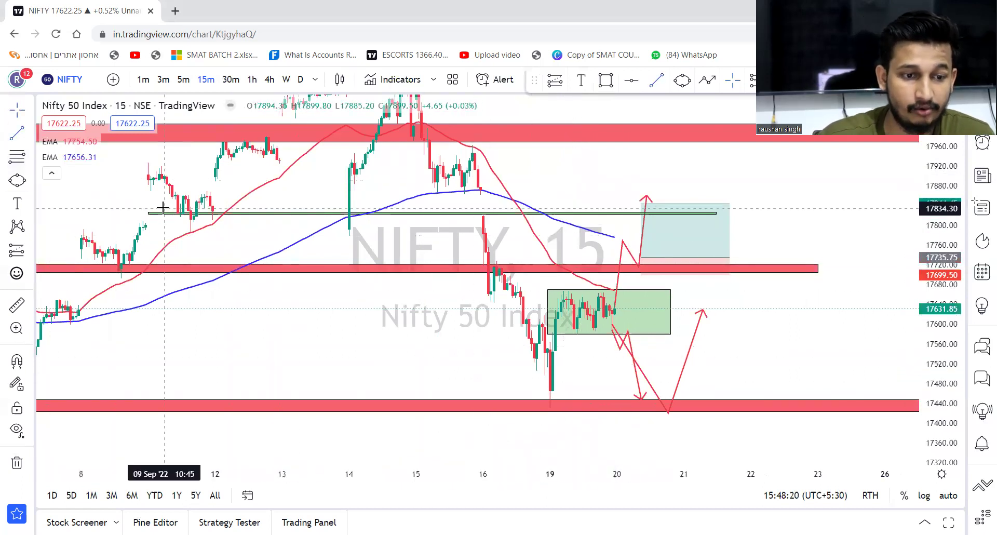
pyautogui.click(504, 279)
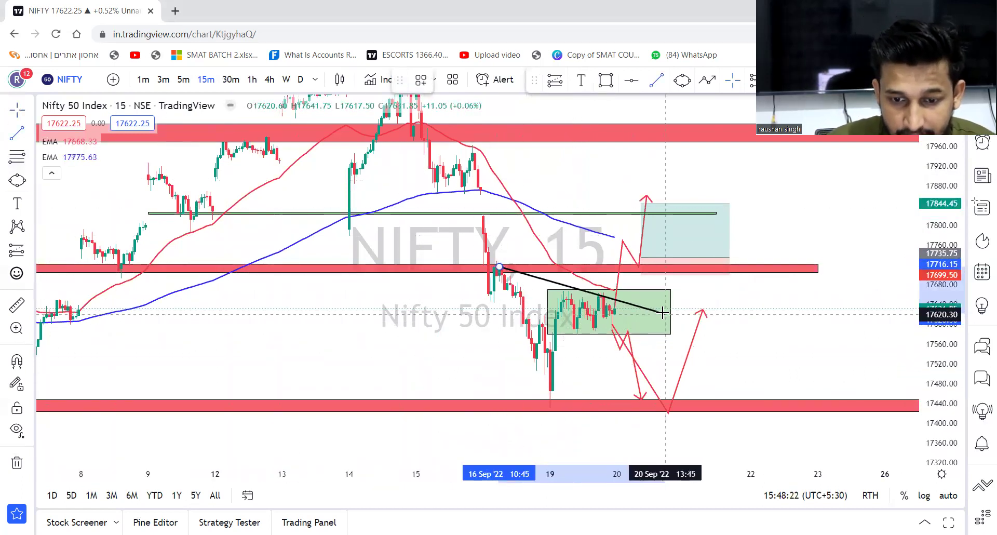
pyautogui.click(660, 313)
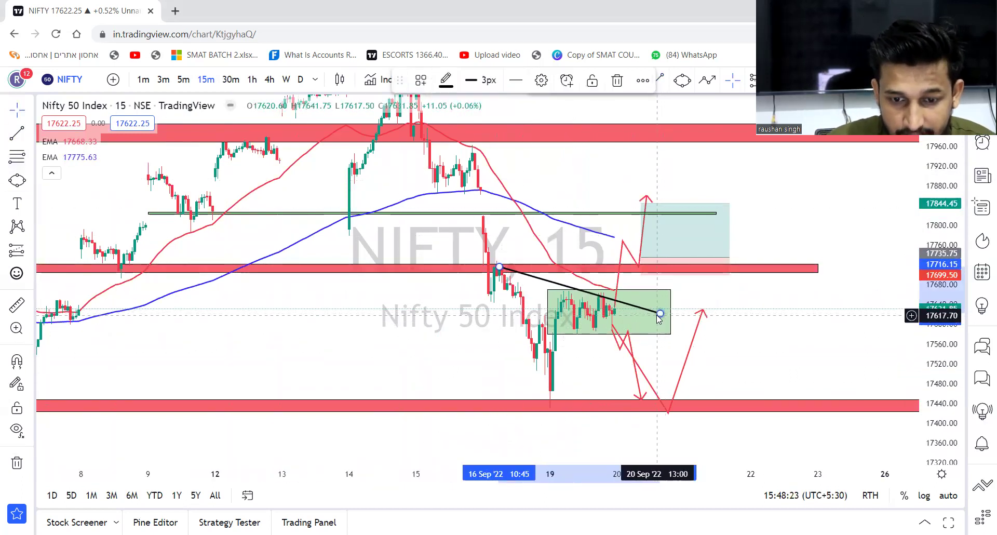
# Step: Draw a rising trendline under the green box's lows from about 17,545 on 19 Sep to about 17,640 on 20 Sep
pyautogui.click(17, 134)
pyautogui.click(544, 374)
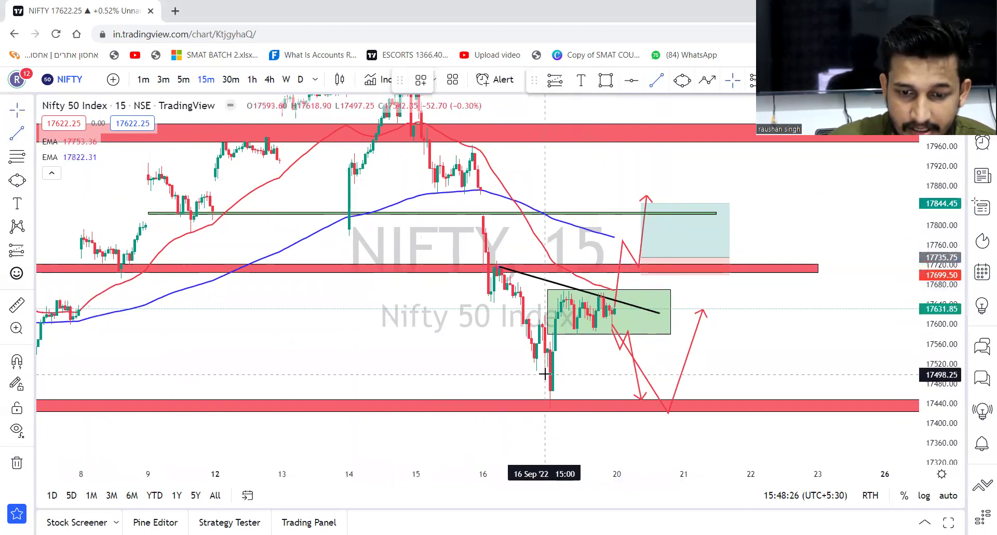
pyautogui.click(629, 303)
pyautogui.moveTo(545, 374); pyautogui.dragTo(556, 354)
pyautogui.click(736, 331)
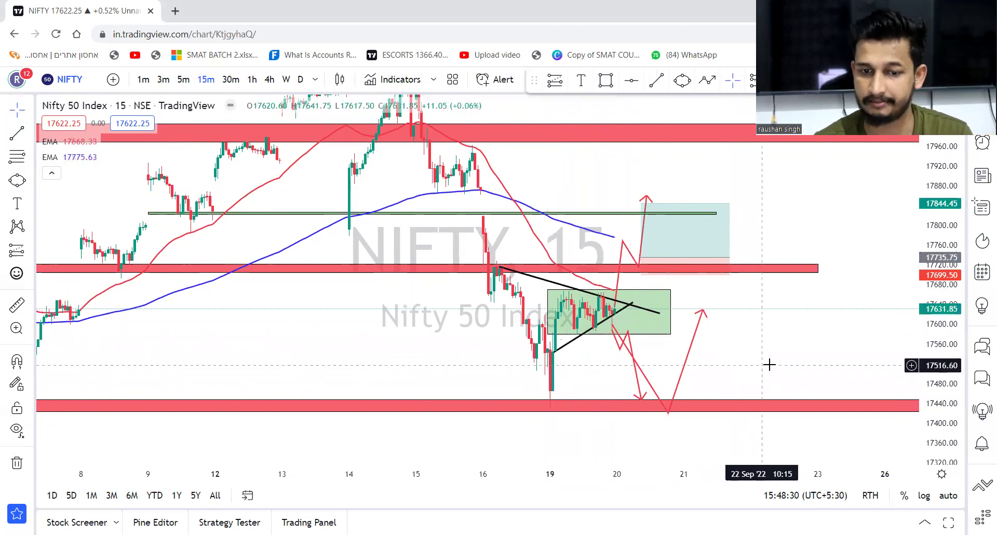
# Step: Stretch the thin green zone vertically so it spans 17,826.35 to 17,929.60
pyautogui.moveTo(950, 218); pyautogui.dragTo(950, 270)
pyautogui.moveTo(874, 334); pyautogui.dragTo(879, 314)
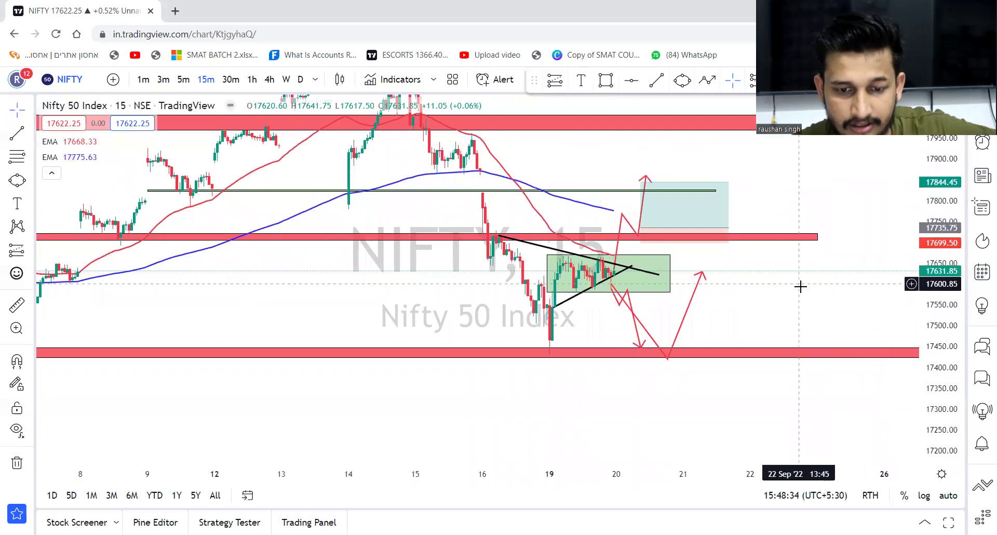
pyautogui.moveTo(462, 309); pyautogui.dragTo(432, 363)
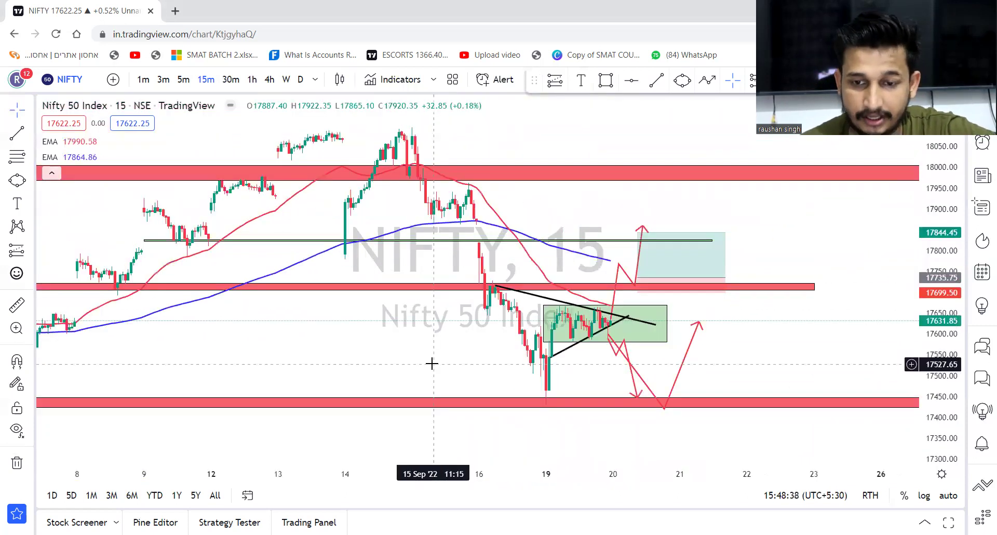
pyautogui.hotkey('ctrl', 'z')
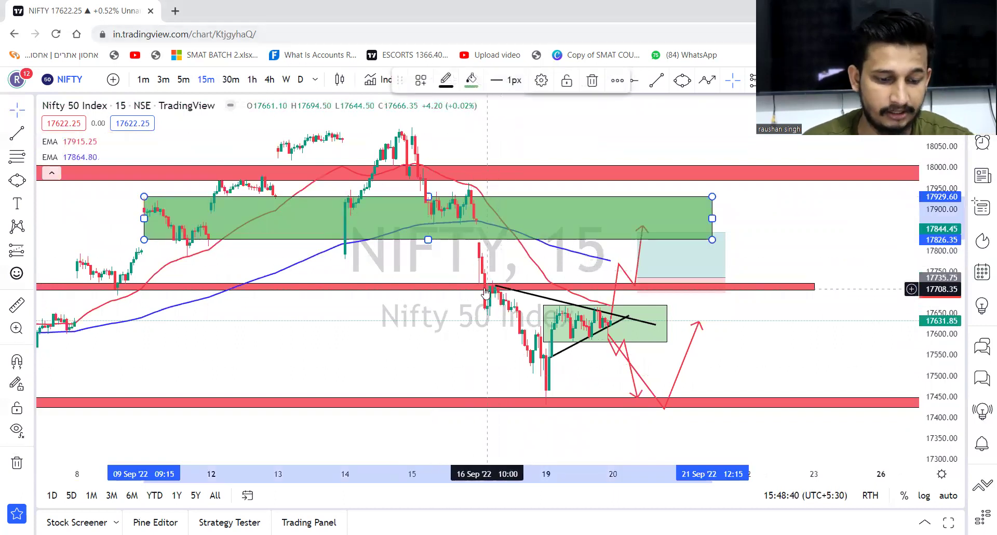
pyautogui.hotkey('ctrl', 'y')
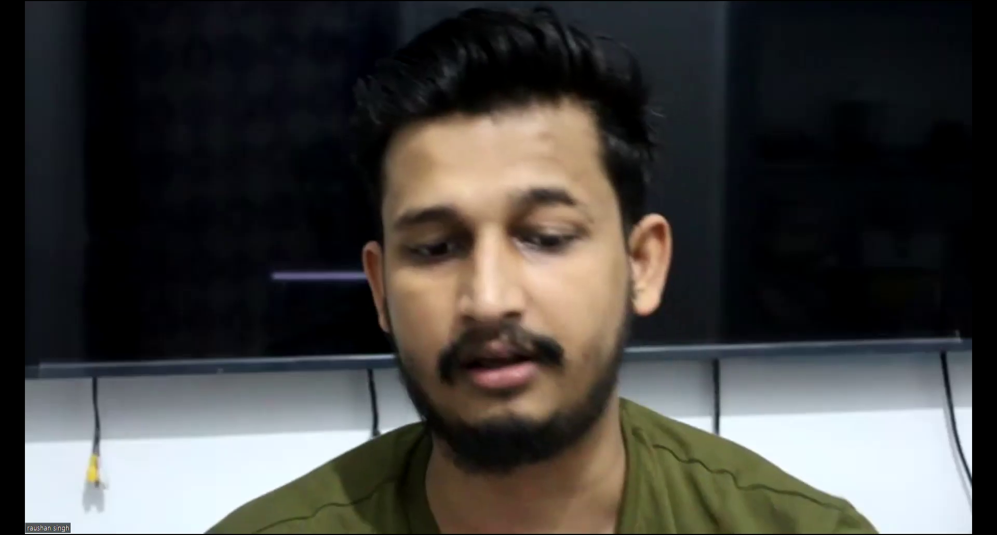